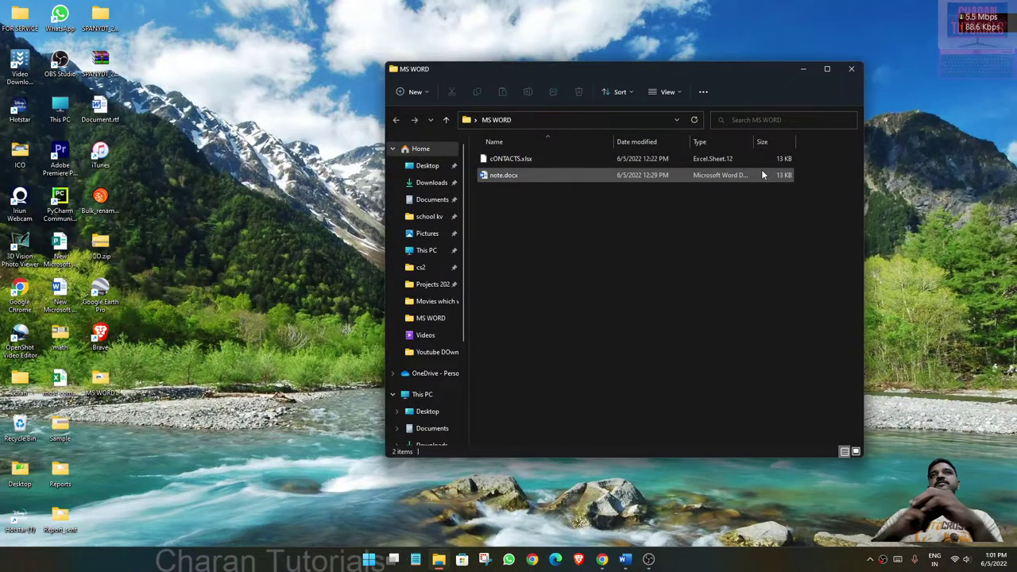
Step: Discard the Labels3 document without saving and open the note.docx payment-reminder letter
{"action": "double_click", "coordinate": [490, 176]}
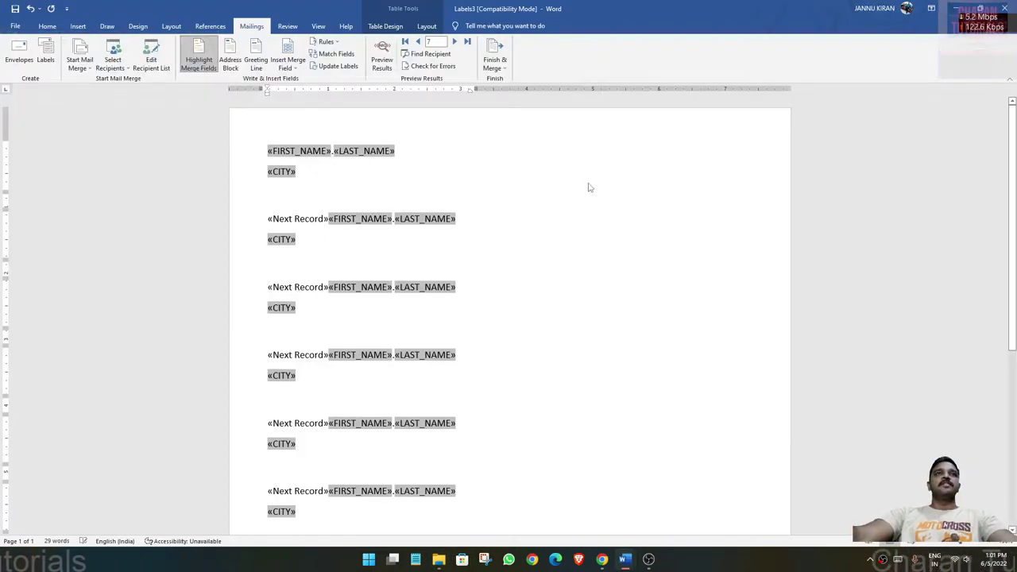
{"action": "scroll", "coordinate": [580, 270], "scroll_direction": "down", "scroll_amount": 5}
{"action": "scroll", "coordinate": [576, 287], "scroll_direction": "down", "scroll_amount": 1}
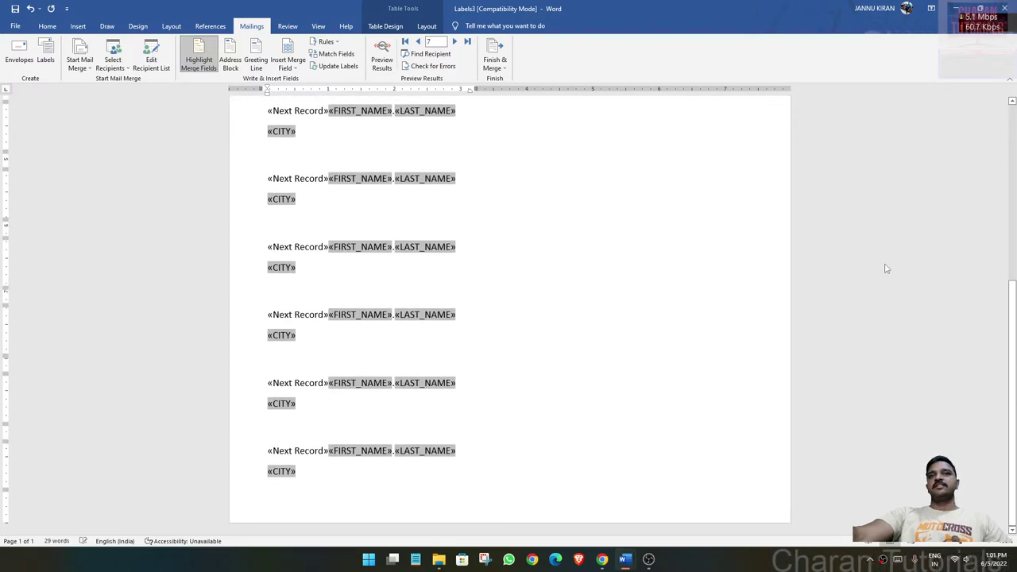
{"action": "left_click", "coordinate": [1006, 9]}
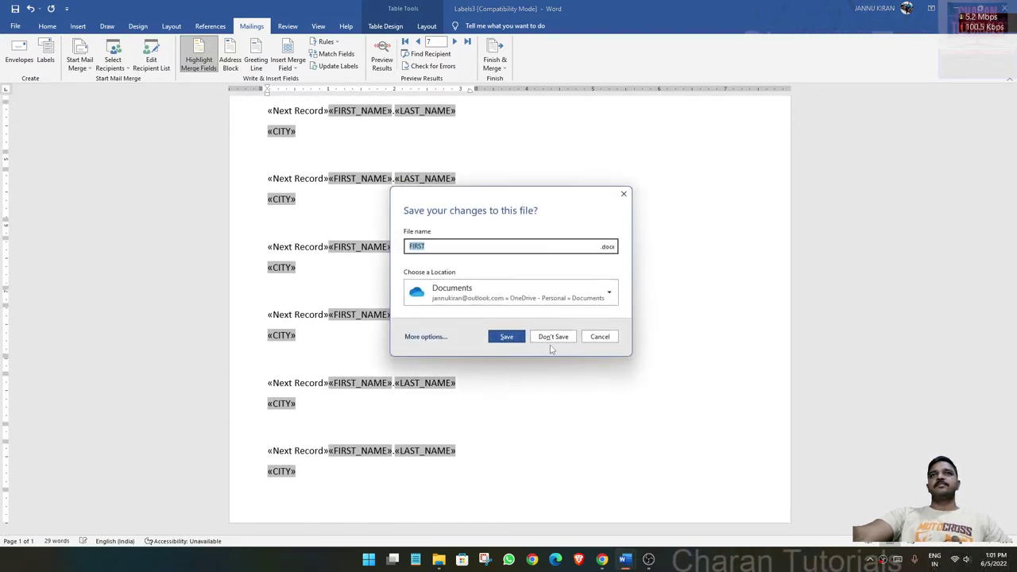
{"action": "left_click", "coordinate": [549, 272]}
{"action": "double_click", "coordinate": [502, 175]}
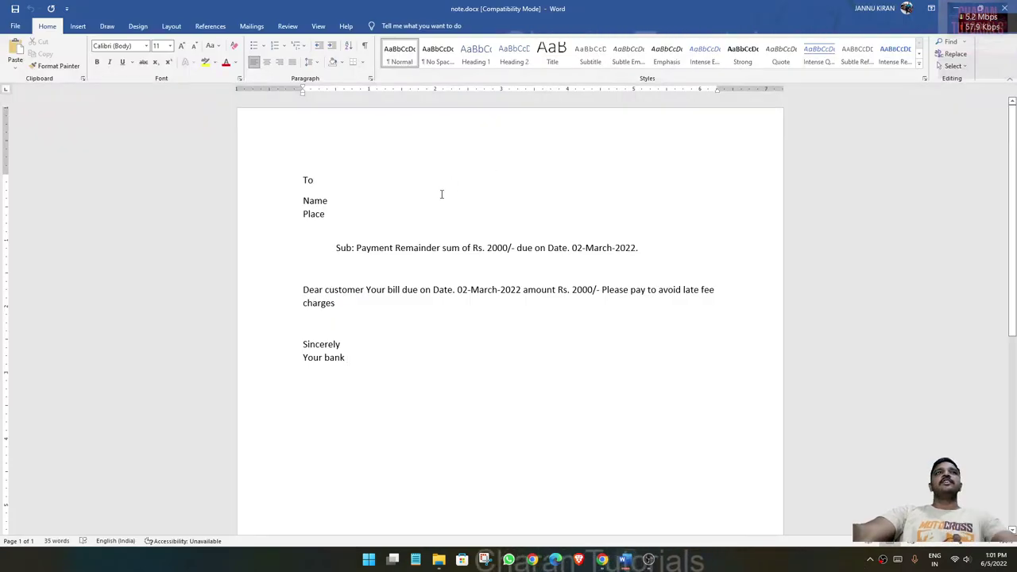
{"action": "scroll", "coordinate": [448, 225], "scroll_direction": "down", "scroll_amount": 5}
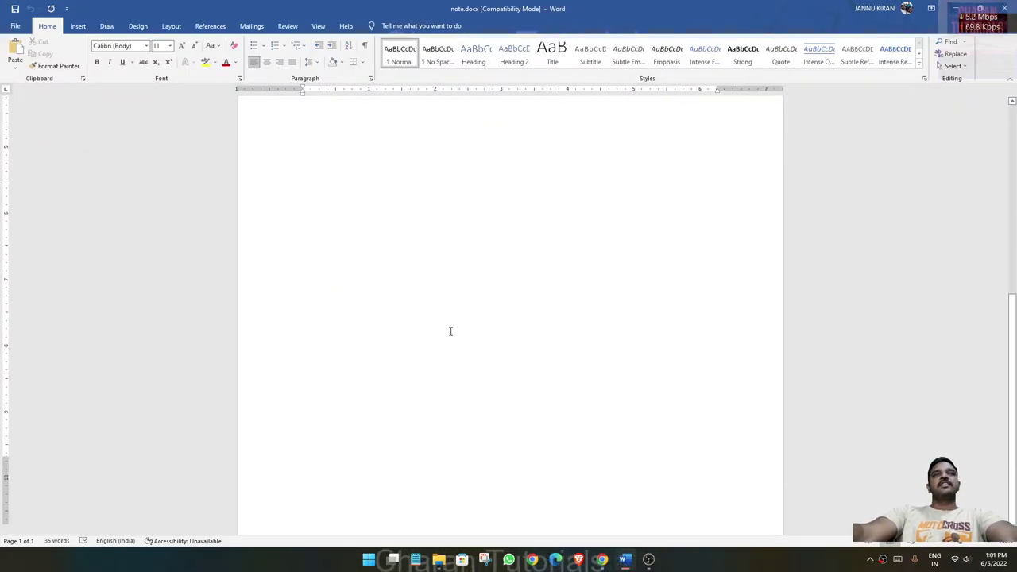
{"action": "scroll", "coordinate": [450, 328], "scroll_direction": "up", "scroll_amount": 3}
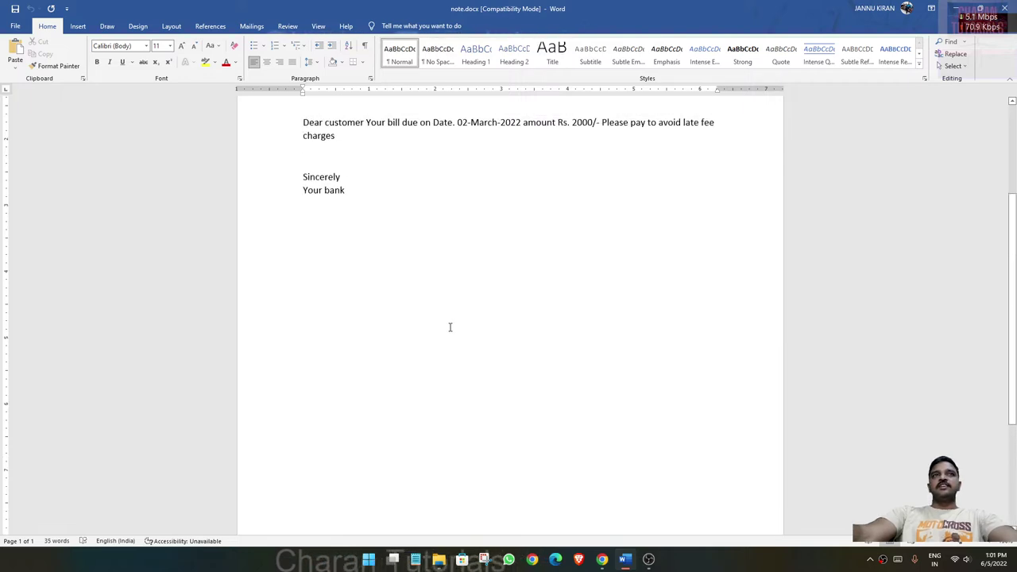
{"action": "scroll", "coordinate": [450, 328], "scroll_direction": "up", "scroll_amount": 3}
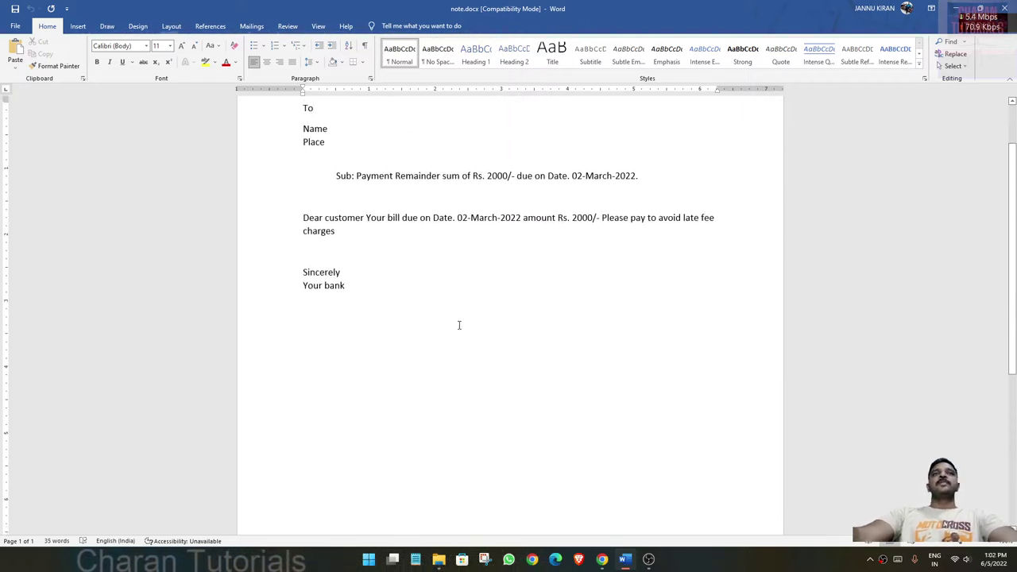
{"action": "scroll", "coordinate": [458, 325], "scroll_direction": "up", "scroll_amount": 2}
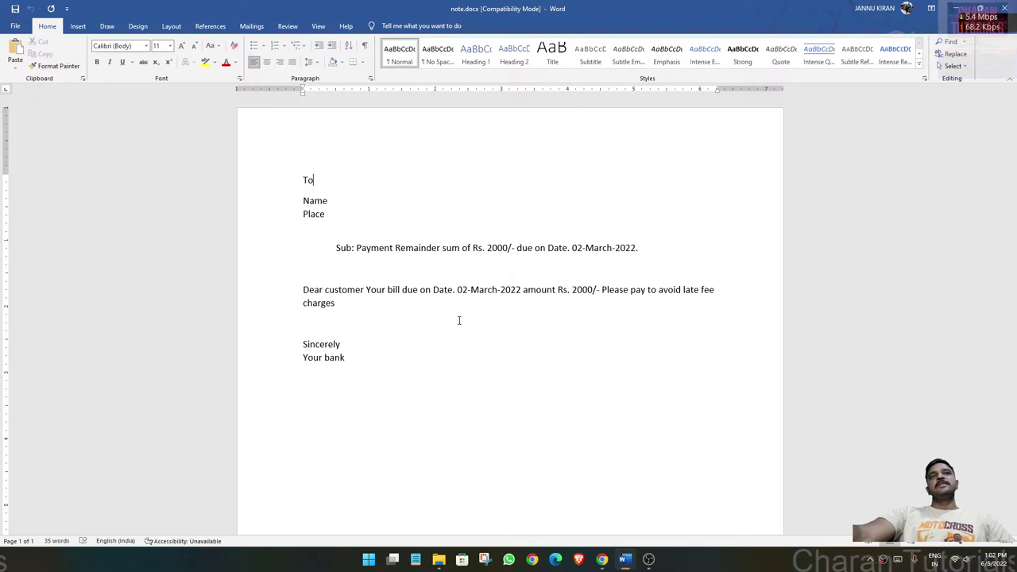
{"action": "left_click_drag", "start_coordinate": [377, 379], "coordinate": [292, 176]}
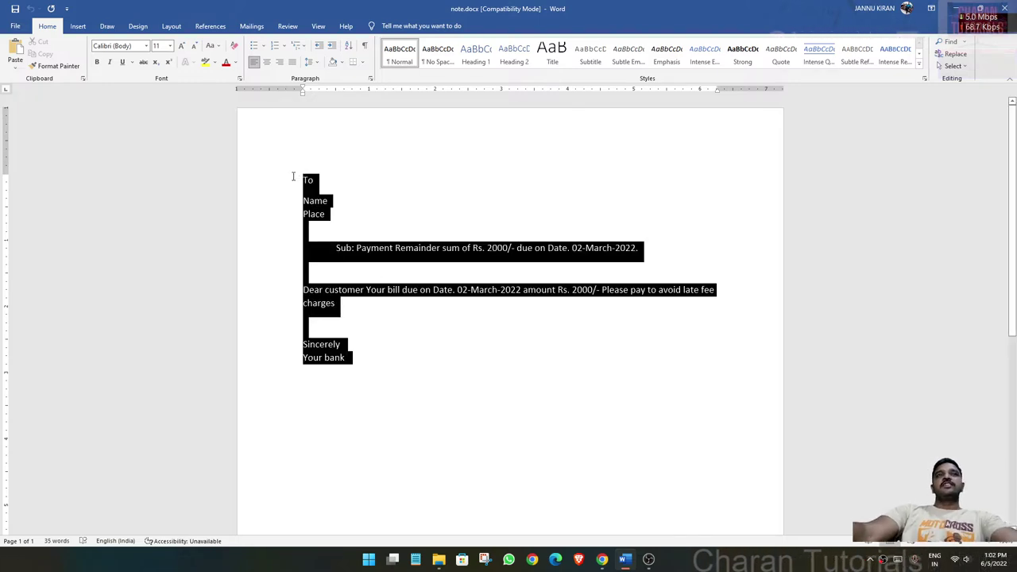
{"action": "left_click", "coordinate": [441, 332]}
{"action": "left_click_drag", "start_coordinate": [298, 180], "coordinate": [346, 348]}
{"action": "left_click", "coordinate": [483, 356]}
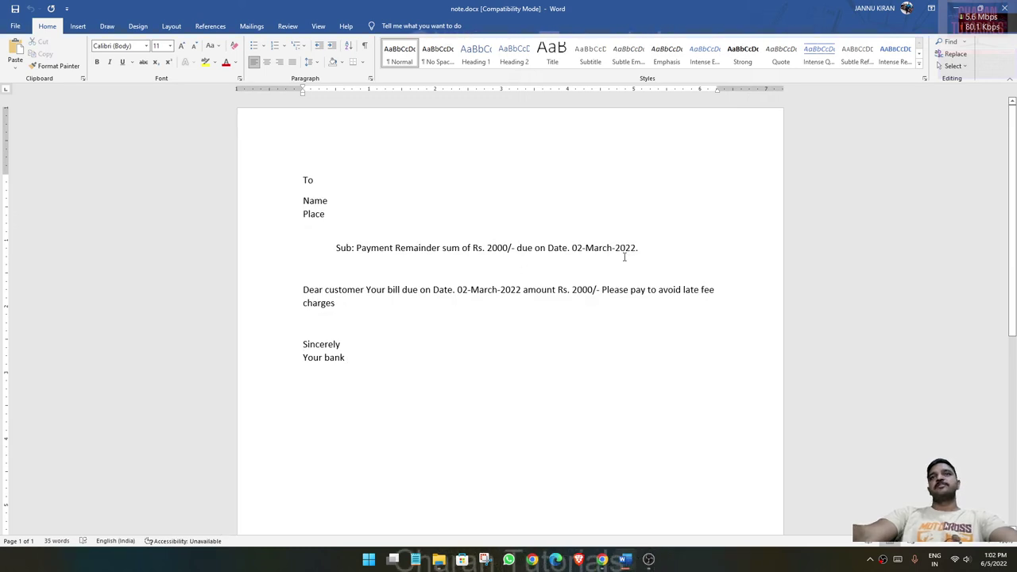
{"action": "left_click_drag", "start_coordinate": [374, 361], "coordinate": [283, 188]}
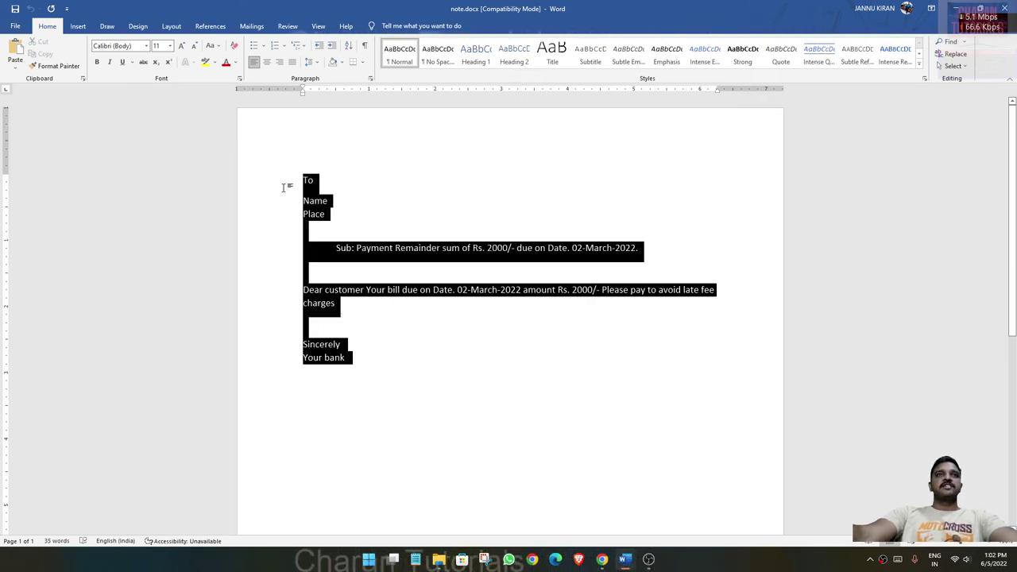
{"action": "left_click", "coordinate": [437, 346]}
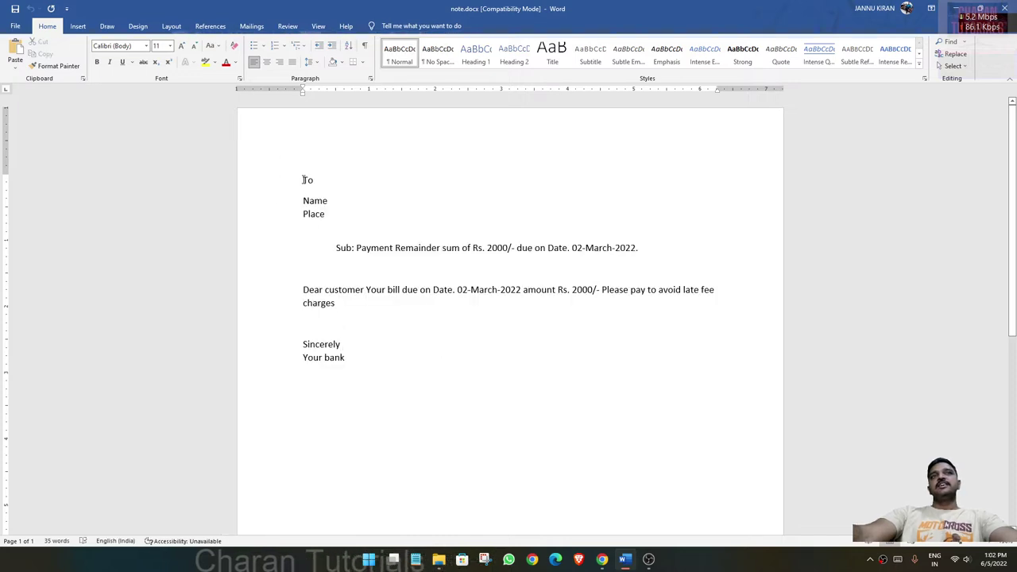
{"action": "left_click_drag", "start_coordinate": [304, 180], "coordinate": [370, 386]}
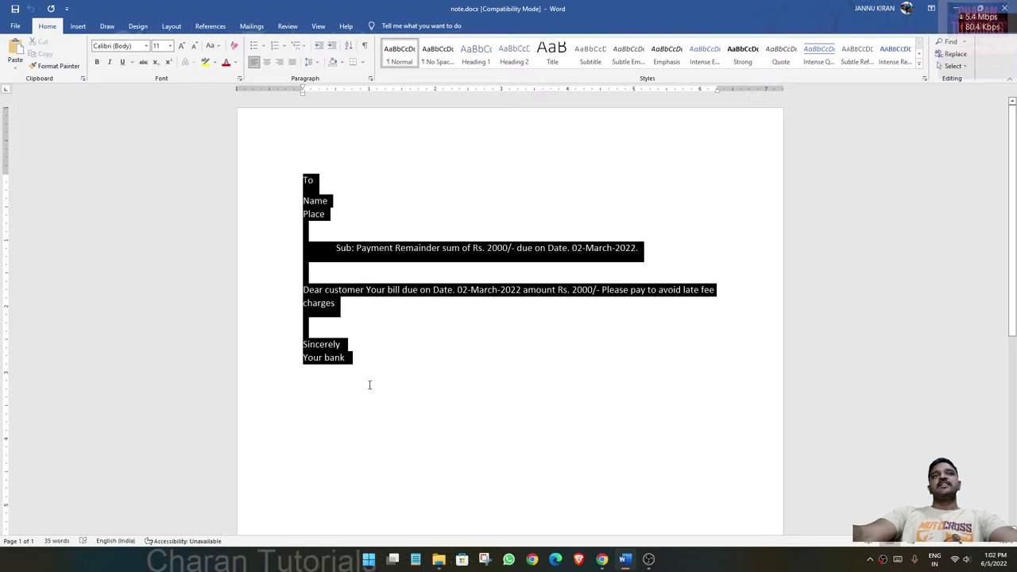
{"action": "left_click", "coordinate": [388, 324]}
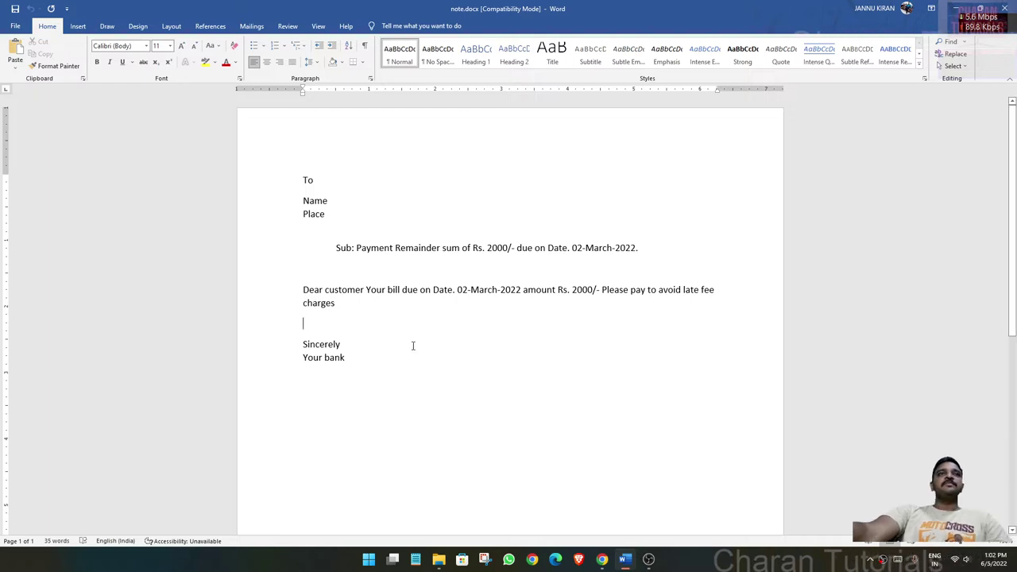
{"action": "left_click_drag", "start_coordinate": [376, 363], "coordinate": [285, 114]}
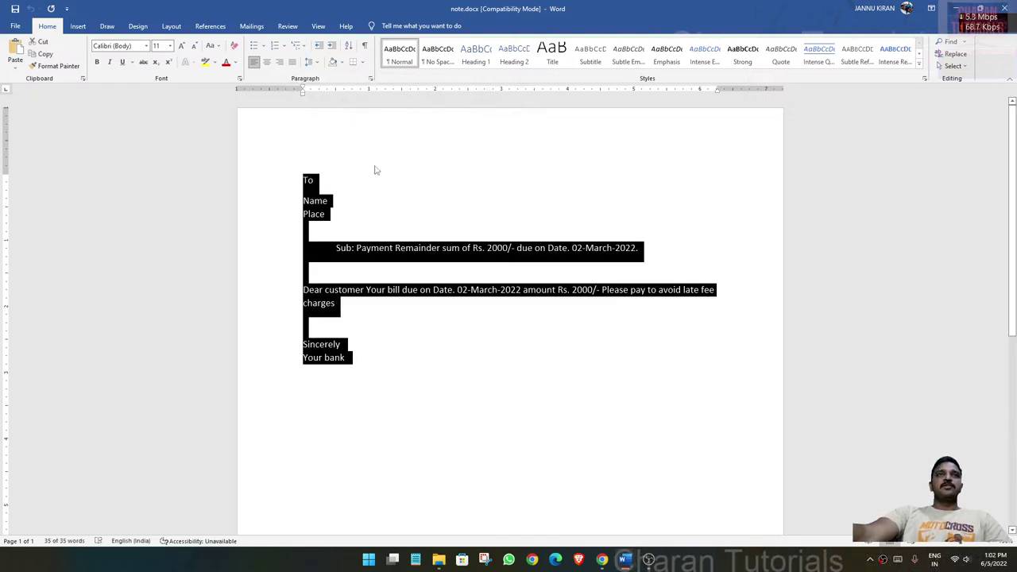
{"action": "left_click", "coordinate": [326, 214]}
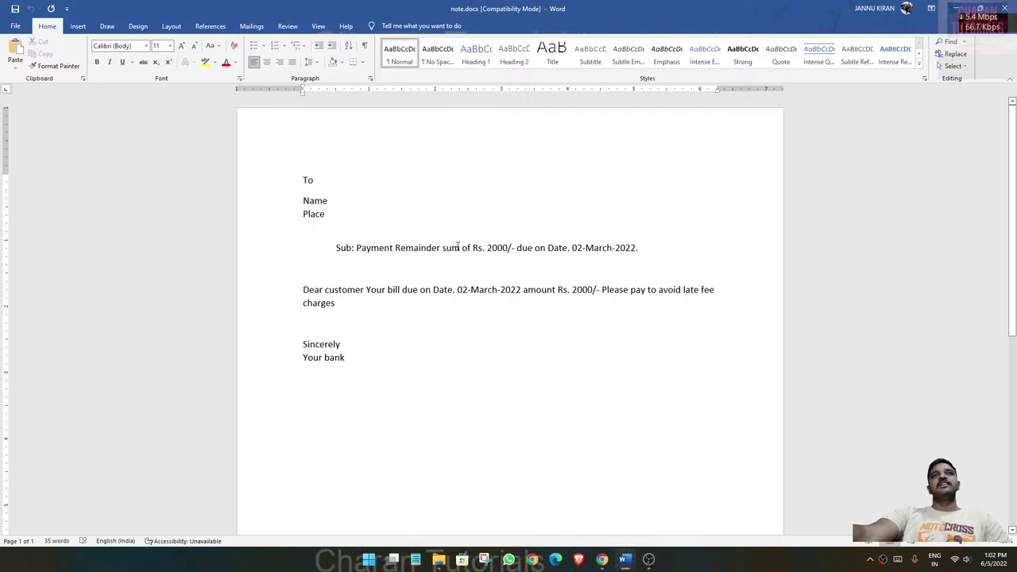
{"action": "left_click_drag", "start_coordinate": [509, 247], "coordinate": [516, 248]}
{"action": "left_click", "coordinate": [613, 271]}
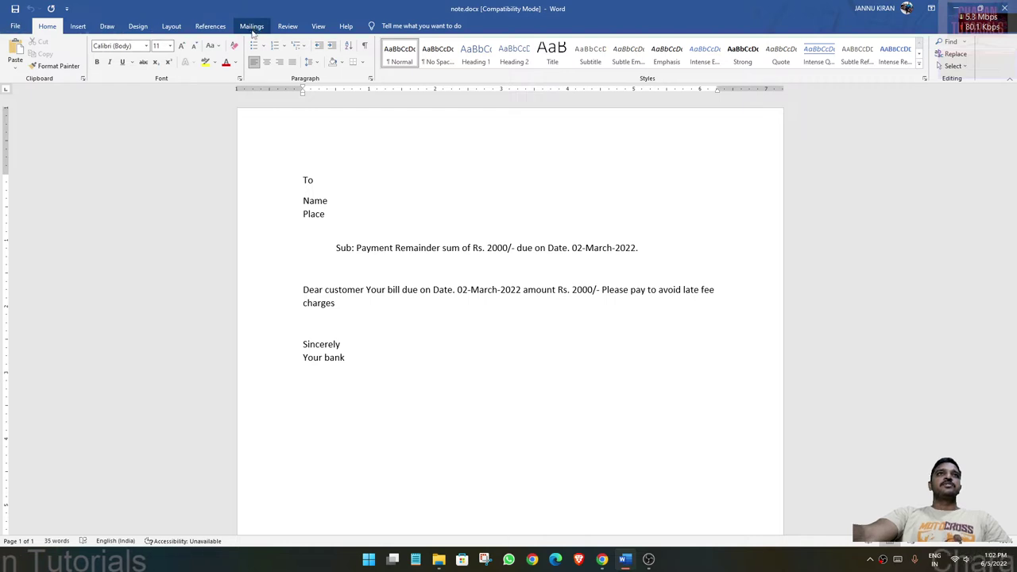
Step: Check the Mailings Labels setup, cancel it, and bring up the merge document type choices
{"action": "left_click", "coordinate": [252, 26]}
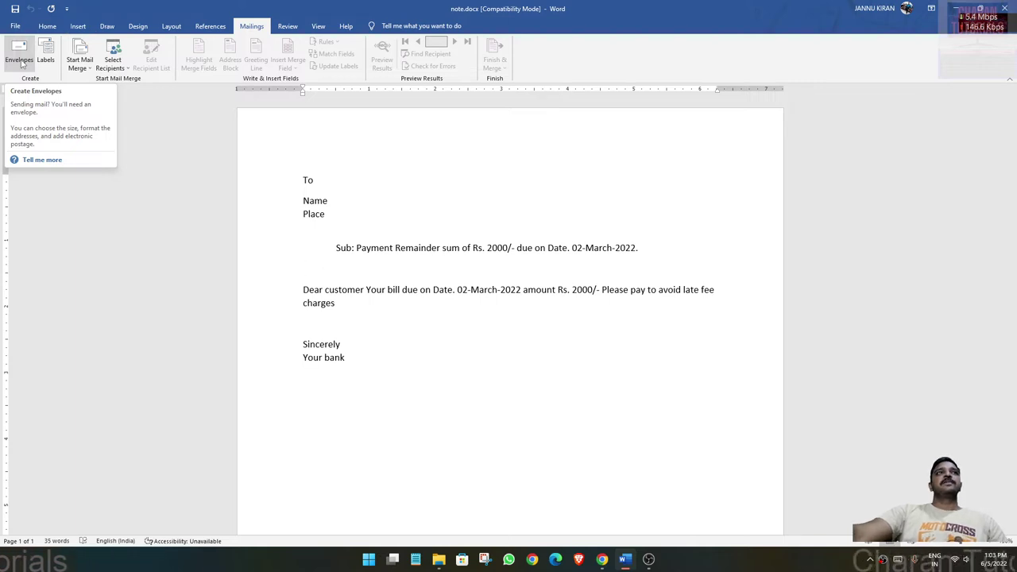
{"action": "left_click", "coordinate": [46, 59]}
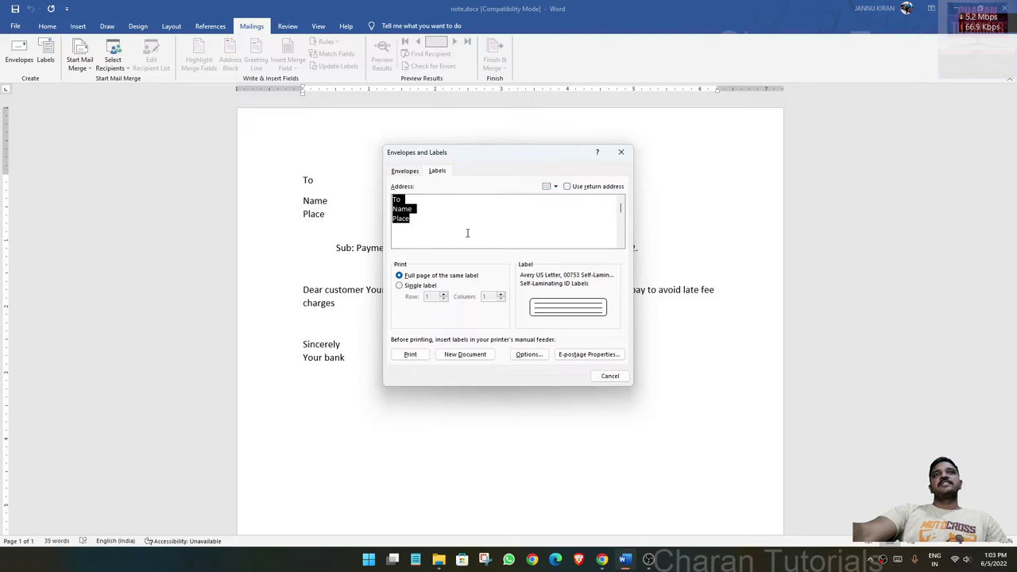
{"action": "left_click", "coordinate": [467, 233]}
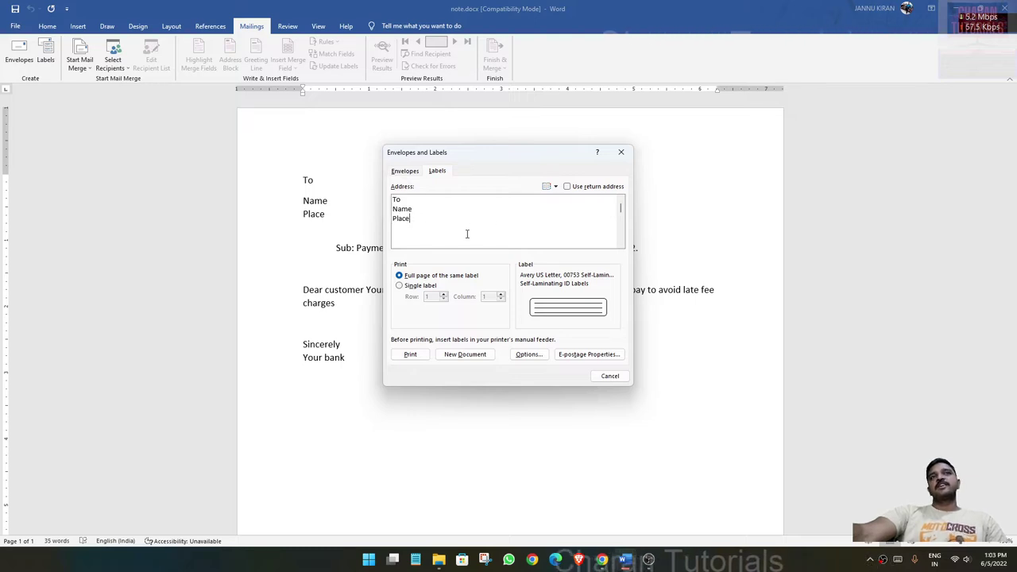
{"action": "left_click", "coordinate": [620, 152]}
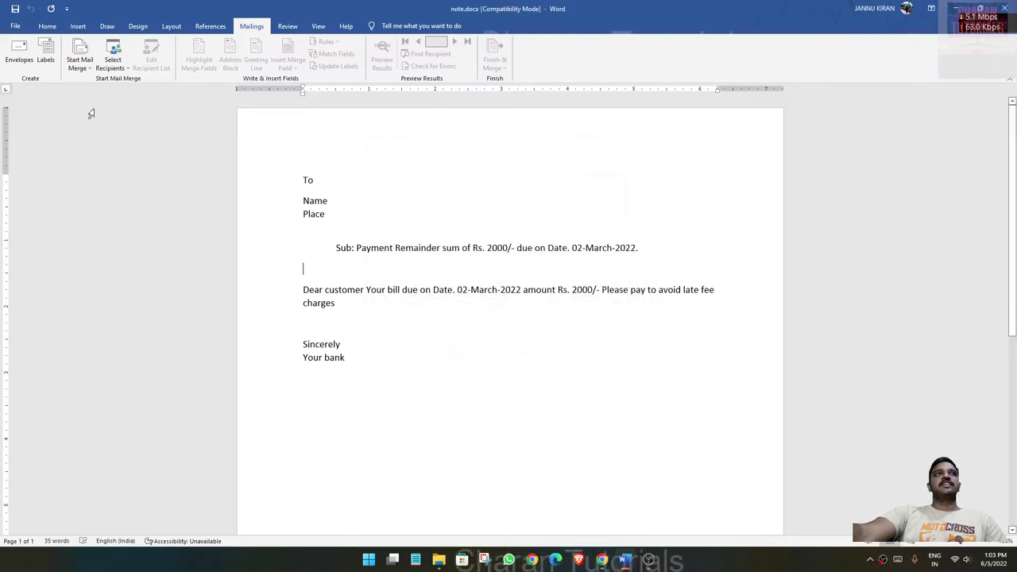
{"action": "left_click", "coordinate": [80, 62]}
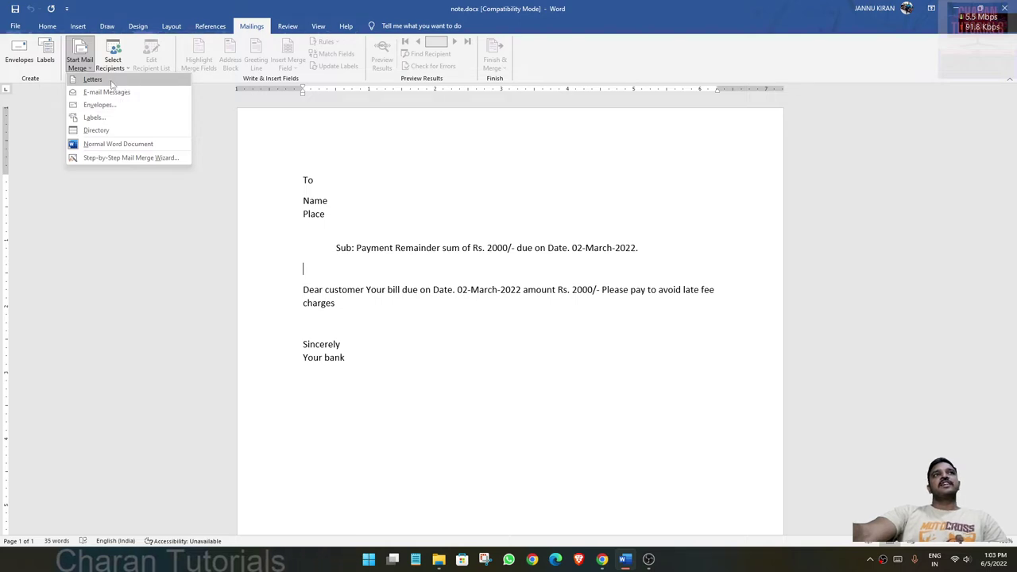
Step: Set the mail merge document type to Letters
{"action": "left_click", "coordinate": [418, 411]}
{"action": "key", "text": "ctrl+a"}
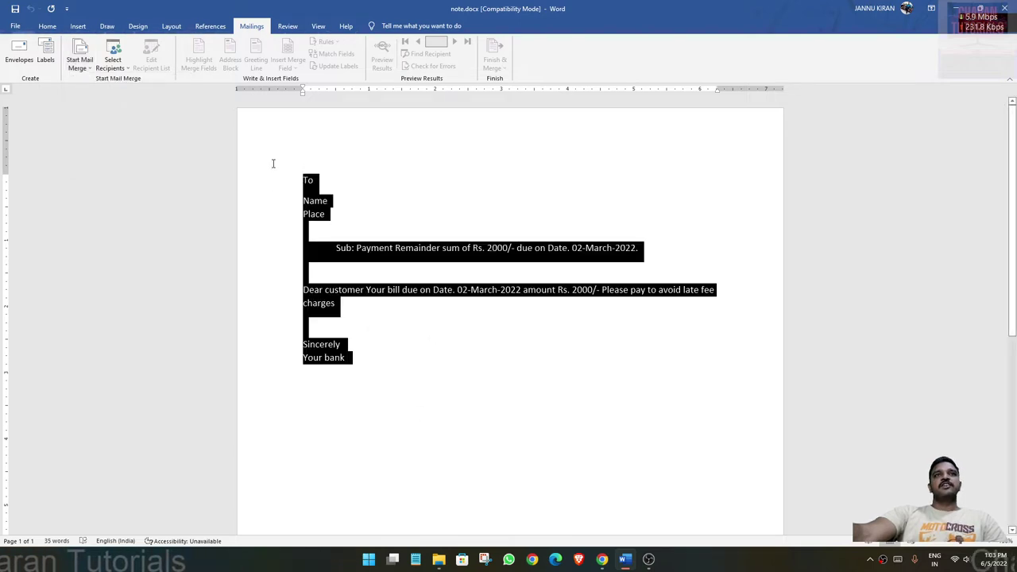
{"action": "left_click", "coordinate": [366, 167]}
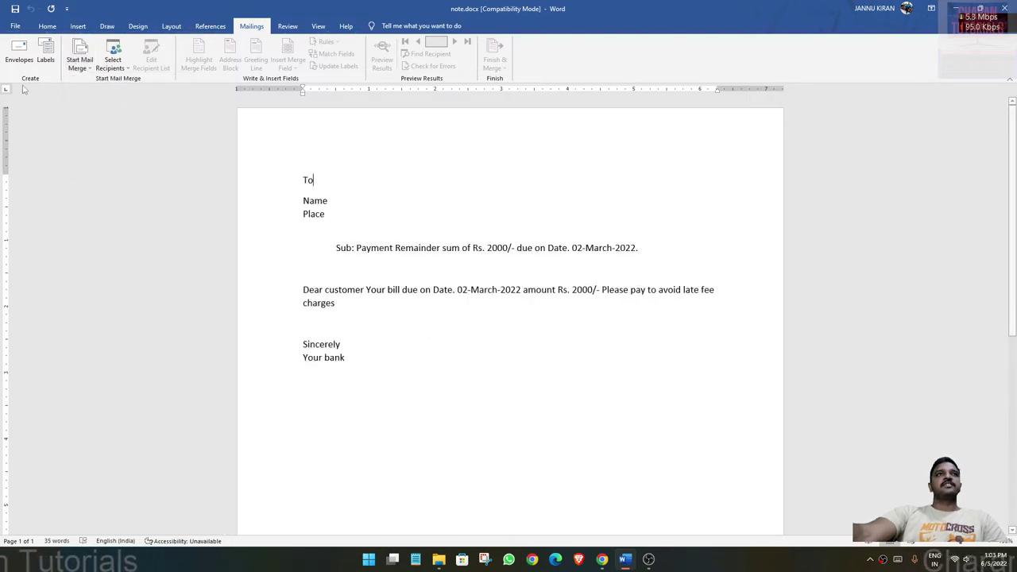
{"action": "left_click", "coordinate": [79, 64]}
{"action": "left_click", "coordinate": [99, 83]}
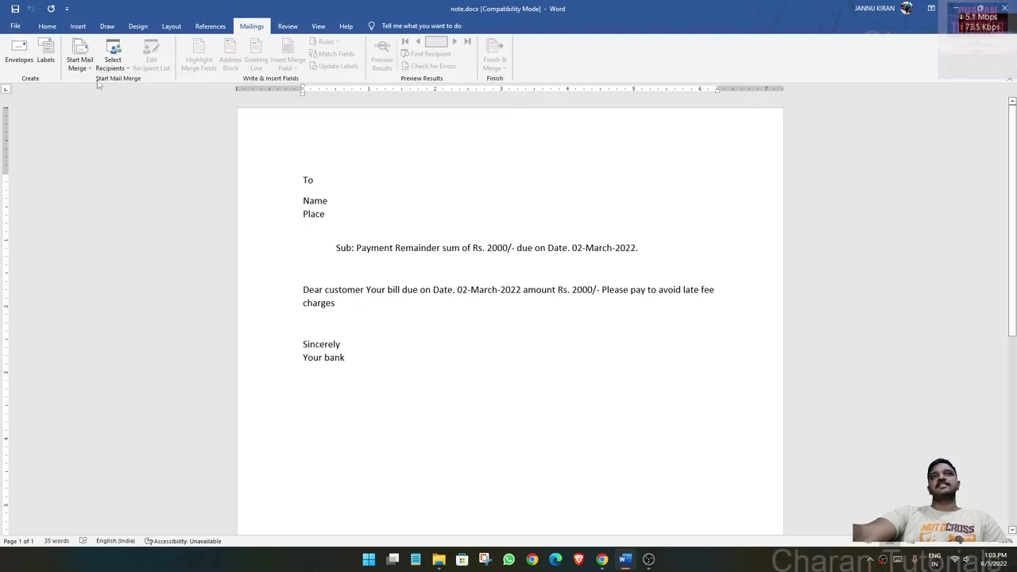
Step: Discard an empty new address list and switch to the MS WORD folder showing cONTACTS.xlsx
{"action": "scroll", "coordinate": [556, 277], "scroll_direction": "down", "scroll_amount": 1}
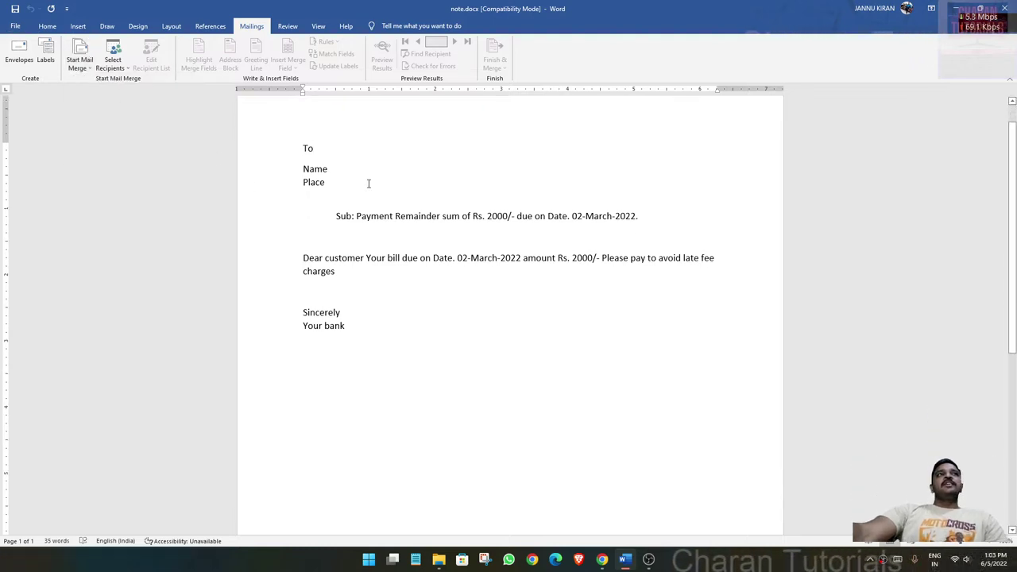
{"action": "left_click", "coordinate": [115, 67]}
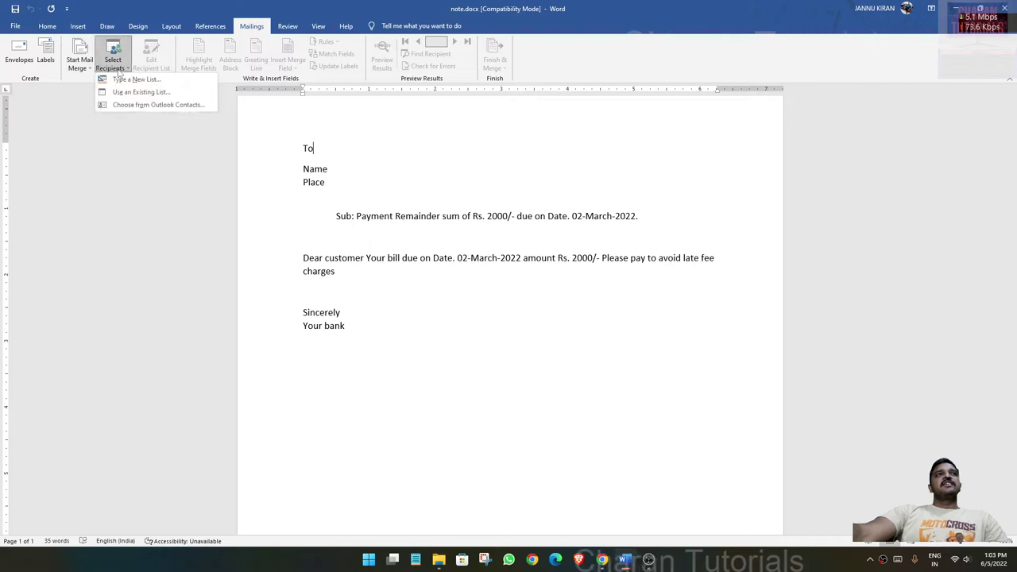
{"action": "left_click", "coordinate": [386, 146]}
{"action": "double_click", "coordinate": [314, 168]}
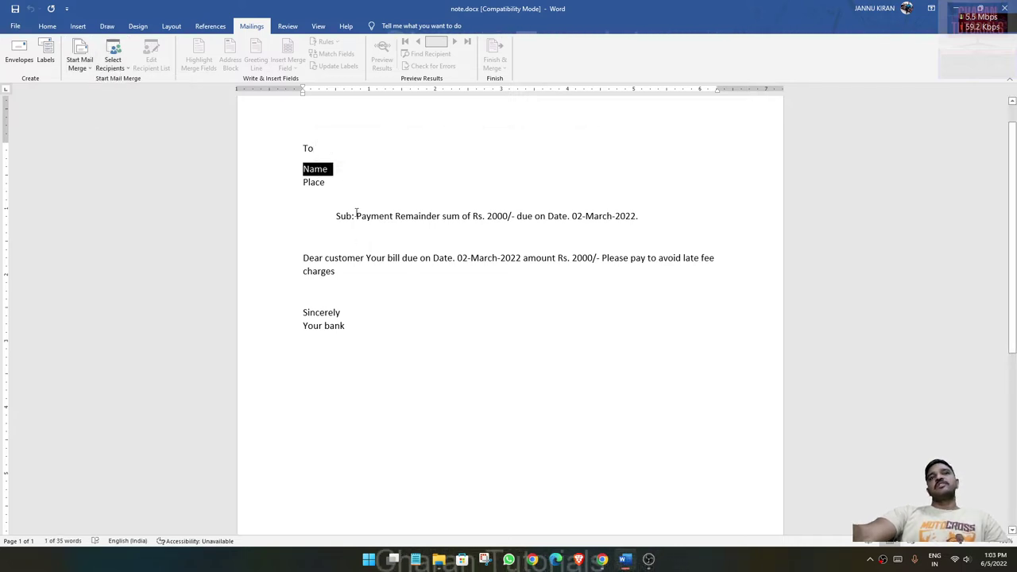
{"action": "left_click", "coordinate": [113, 64]}
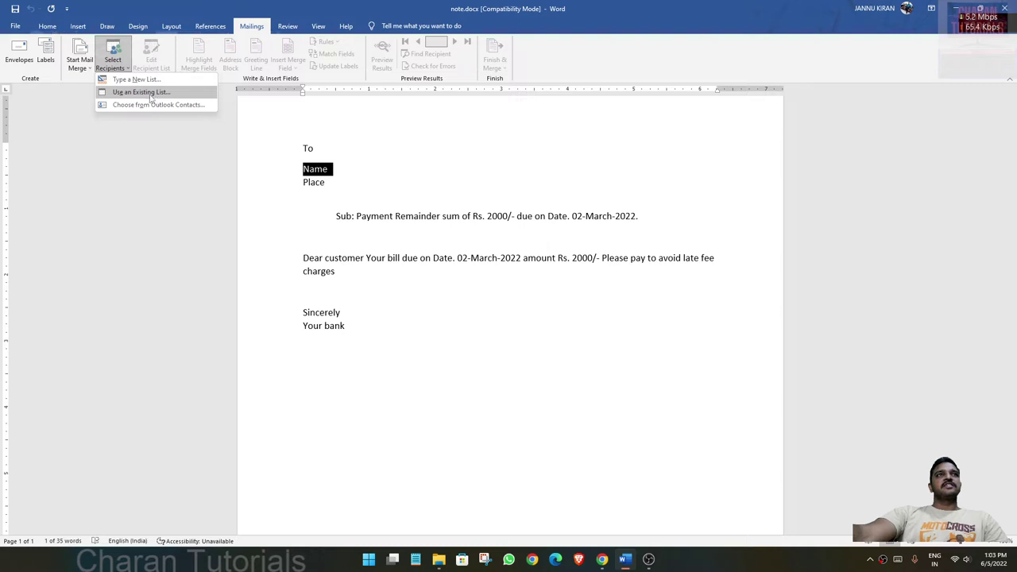
{"action": "left_click", "coordinate": [137, 80]}
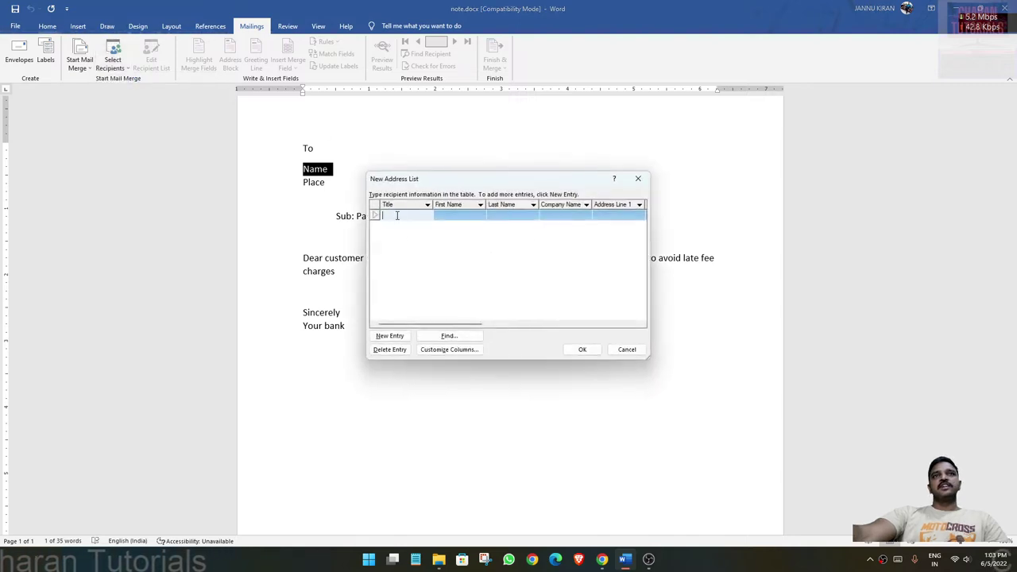
{"action": "key", "text": "Tab"}
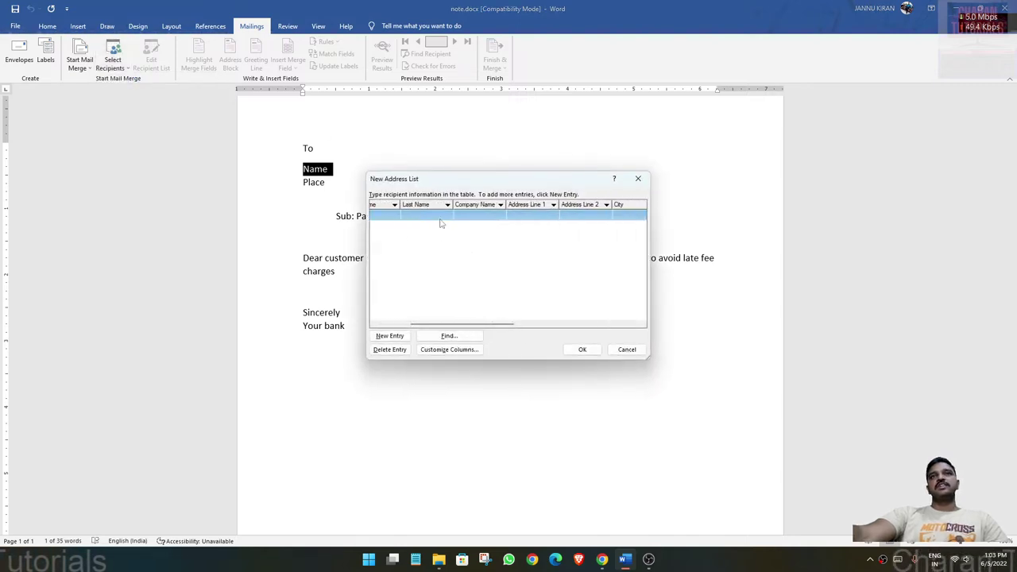
{"action": "key", "text": "Tab"}
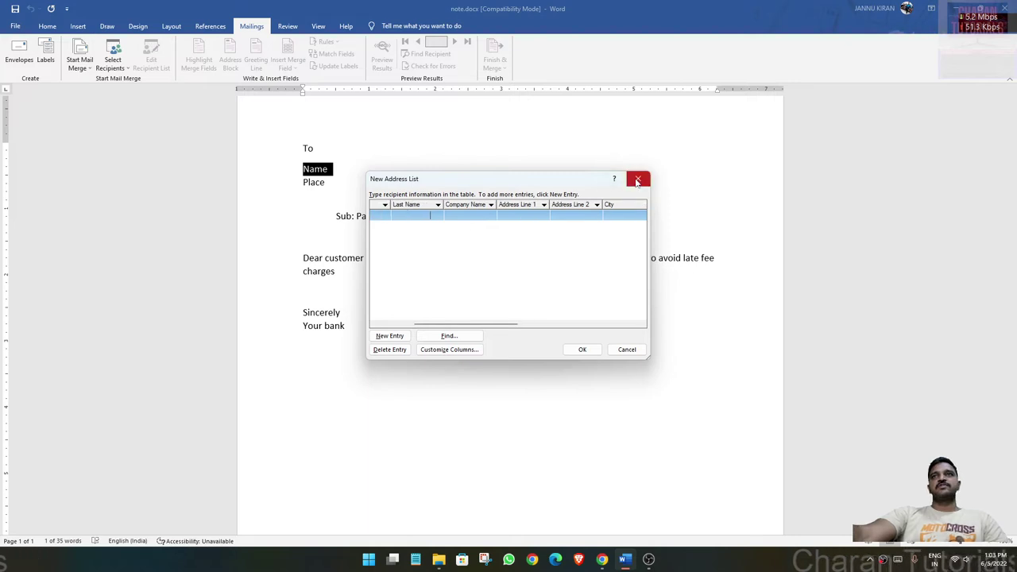
{"action": "left_click", "coordinate": [638, 178]}
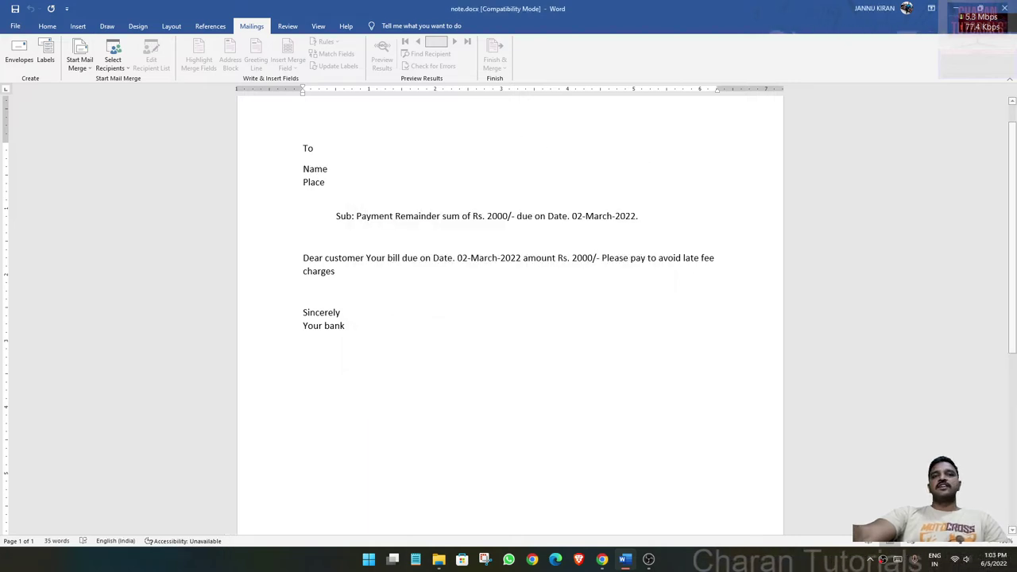
{"action": "key", "text": "alt+Tab"}
{"action": "left_click", "coordinate": [501, 162]}
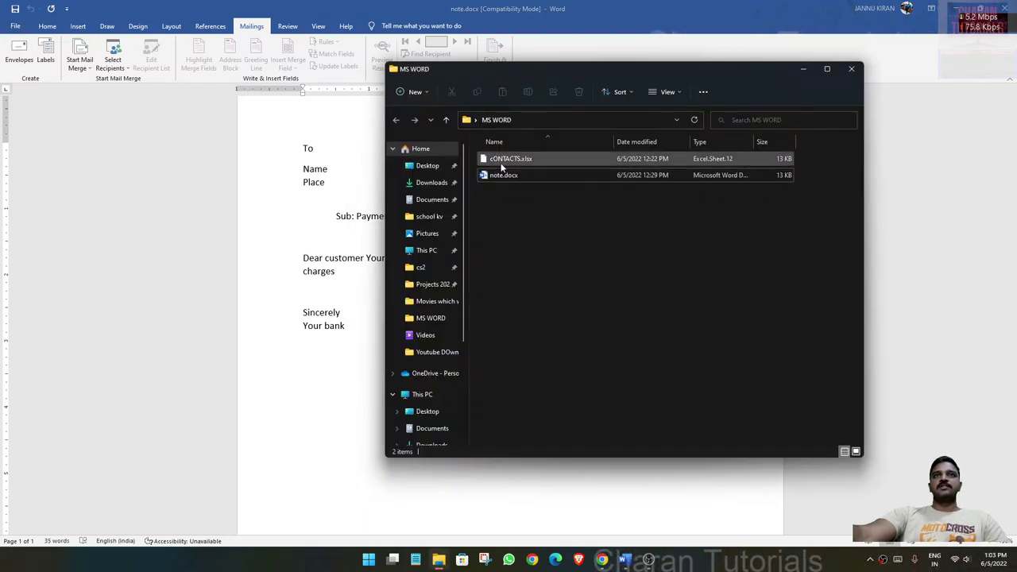
Step: Open cONTACTS.xlsx in Excel and review the contact table's headers and records
{"action": "double_click", "coordinate": [501, 161]}
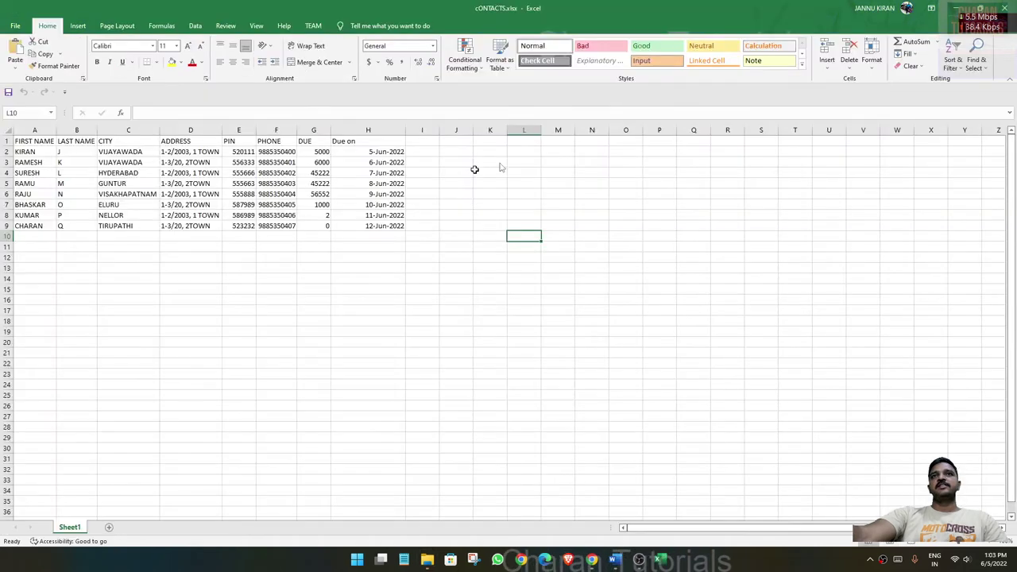
{"action": "left_click", "coordinate": [119, 162]}
{"action": "left_click", "coordinate": [34, 140]}
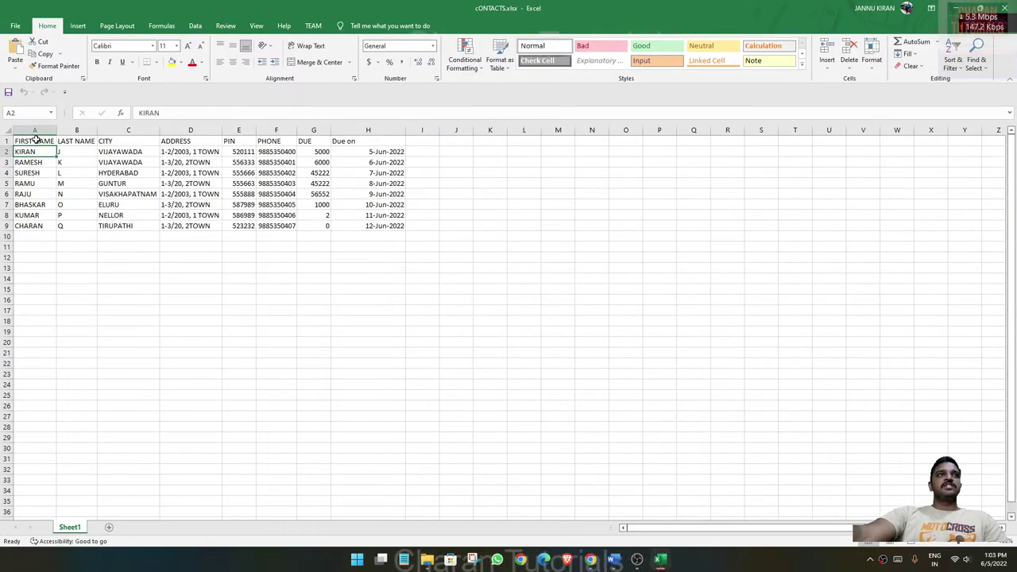
{"action": "left_click", "coordinate": [73, 141]}
{"action": "left_click", "coordinate": [117, 140]}
{"action": "left_click", "coordinate": [191, 140]}
{"action": "left_click", "coordinate": [238, 140]}
{"action": "left_click", "coordinate": [277, 141]}
{"action": "left_click_drag", "start_coordinate": [346, 141], "coordinate": [34, 226]}
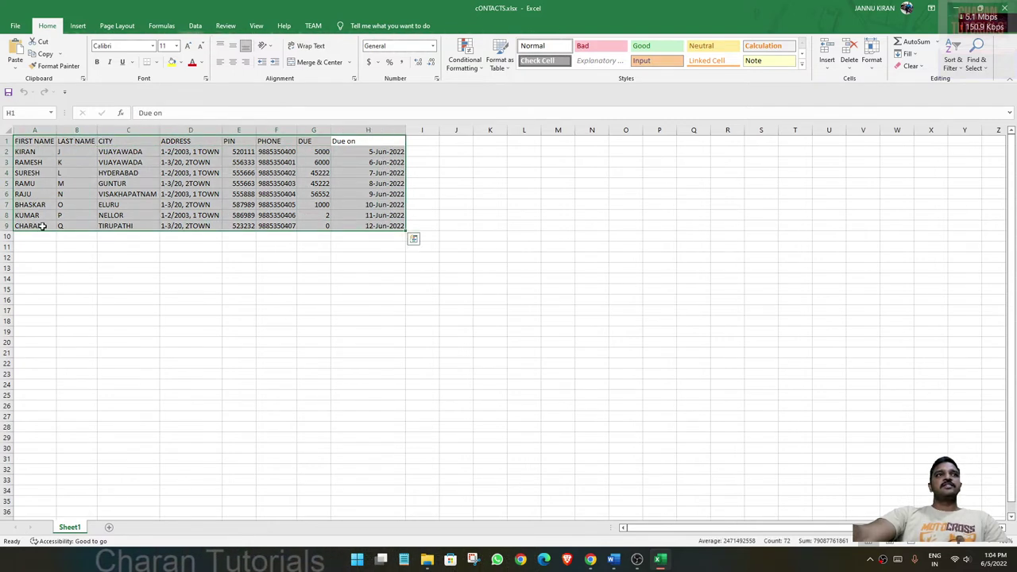
{"action": "left_click", "coordinate": [229, 297]}
{"action": "mouse_move", "coordinate": [29, 227]}
{"action": "left_mouse_down"}
{"action": "mouse_move", "coordinate": [24, 152]}
{"action": "mouse_move", "coordinate": [396, 226]}
{"action": "left_mouse_up"}
{"action": "left_click", "coordinate": [638, 267]}
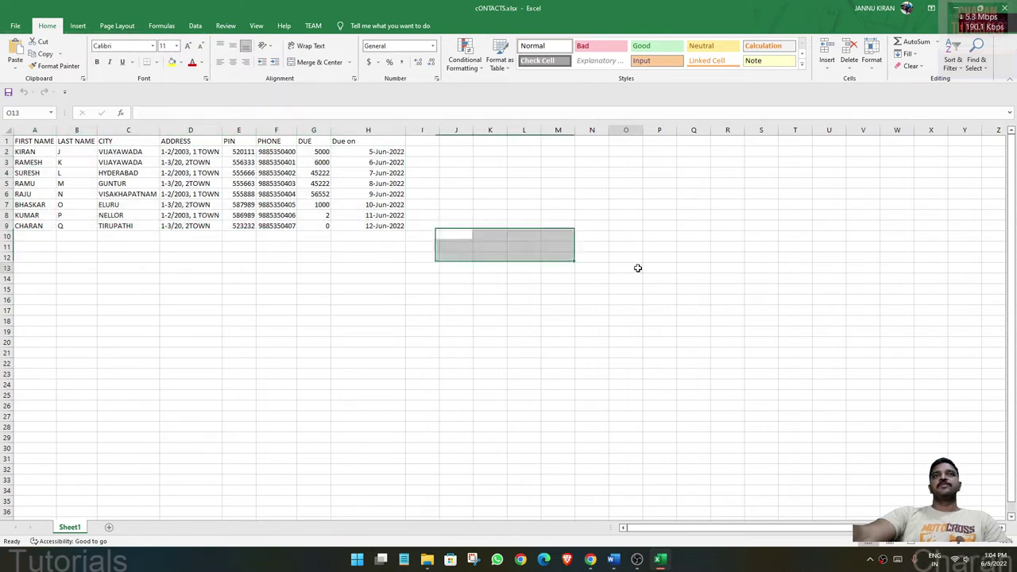
Step: Set KUMAR's DUE value to 0, then close Excel and the MS WORD folder
{"action": "left_click", "coordinate": [322, 225]}
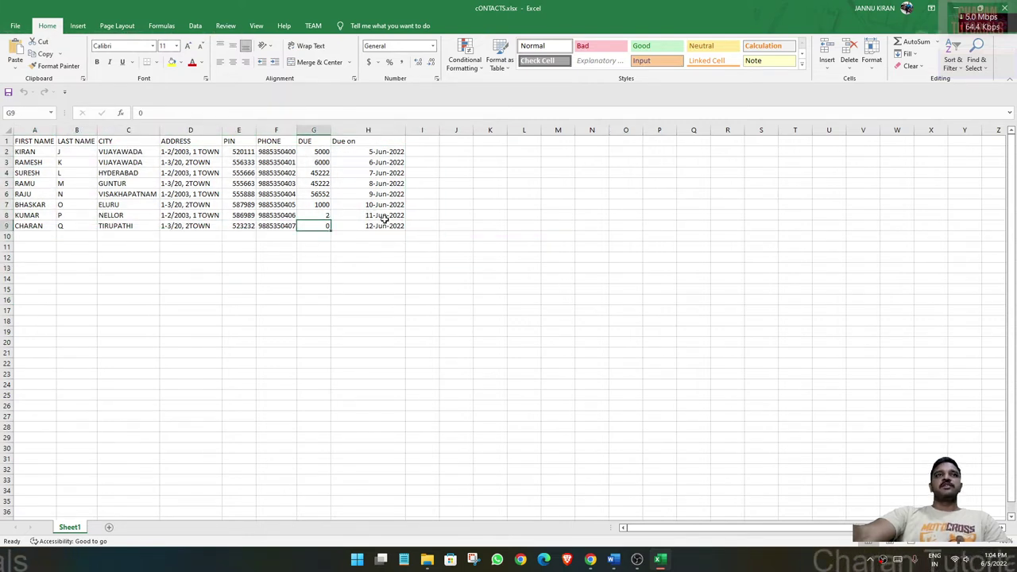
{"action": "type", "text": "0"}
{"action": "left_click", "coordinate": [276, 288]}
{"action": "left_click_drag", "start_coordinate": [307, 224], "coordinate": [364, 227]}
{"action": "left_click", "coordinate": [455, 288]}
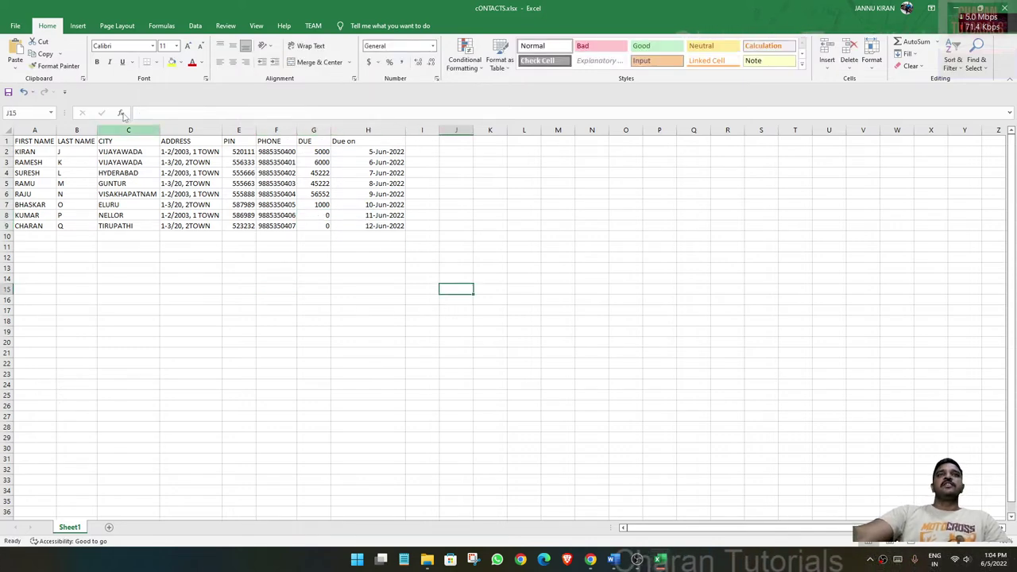
{"action": "left_click", "coordinate": [1003, 8]}
{"action": "left_click", "coordinate": [850, 68]}
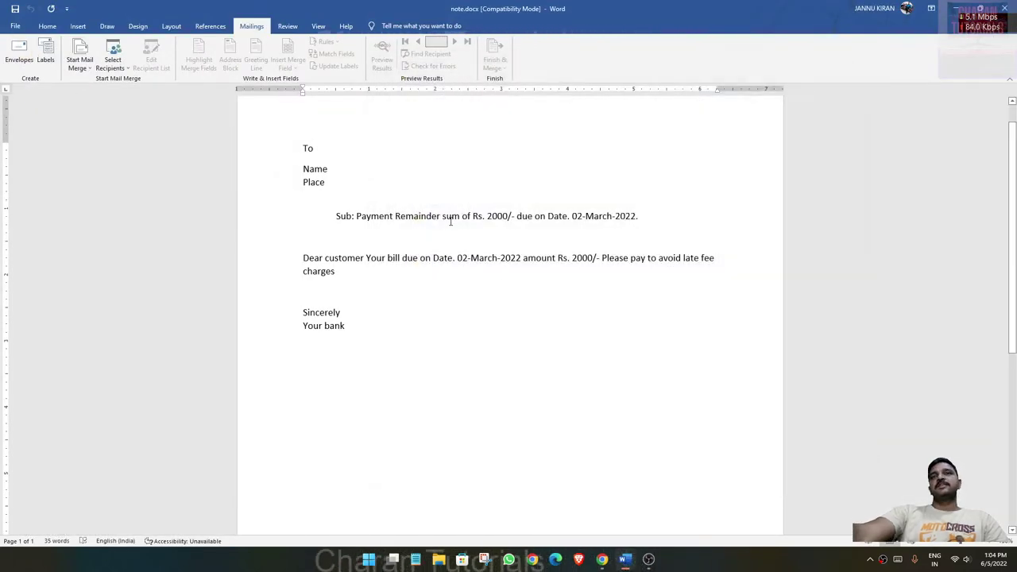
Step: Link the letter to Sheet1$ of Desktop\MS WORD\cONTACTS.xlsx as an existing recipient list
{"action": "left_click_drag", "start_coordinate": [301, 146], "coordinate": [350, 334]}
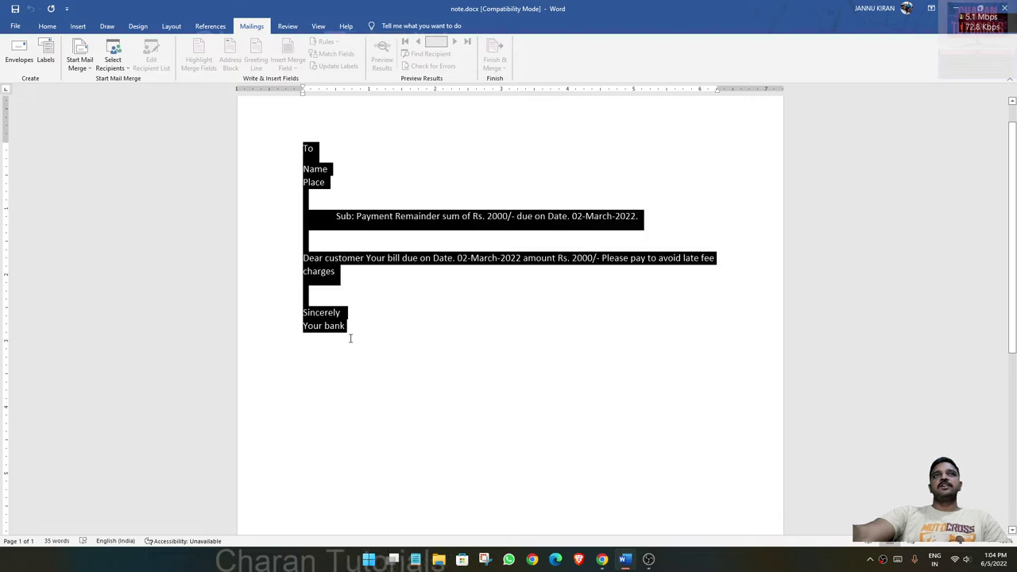
{"action": "left_click", "coordinate": [436, 283]}
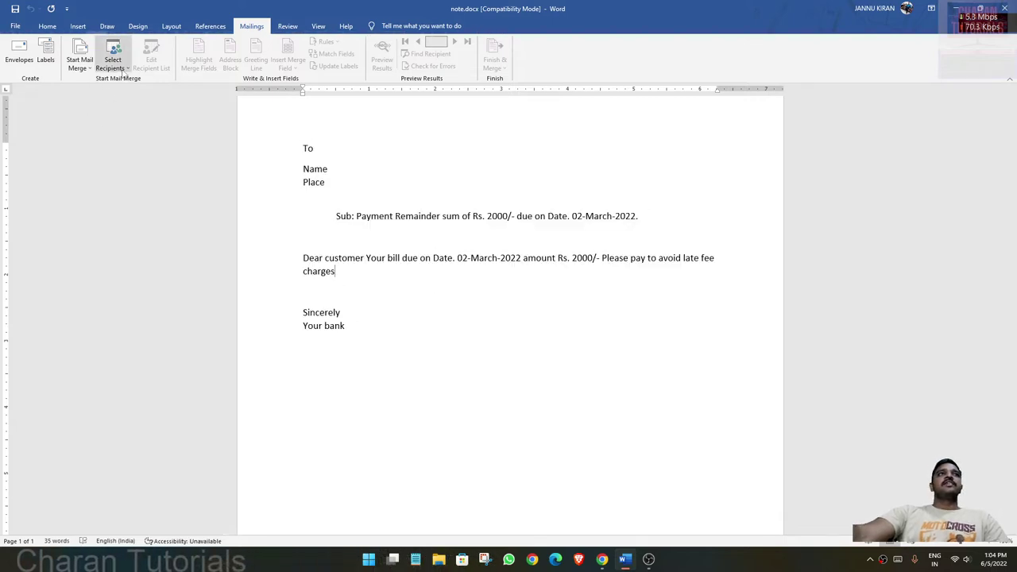
{"action": "left_click", "coordinate": [127, 72]}
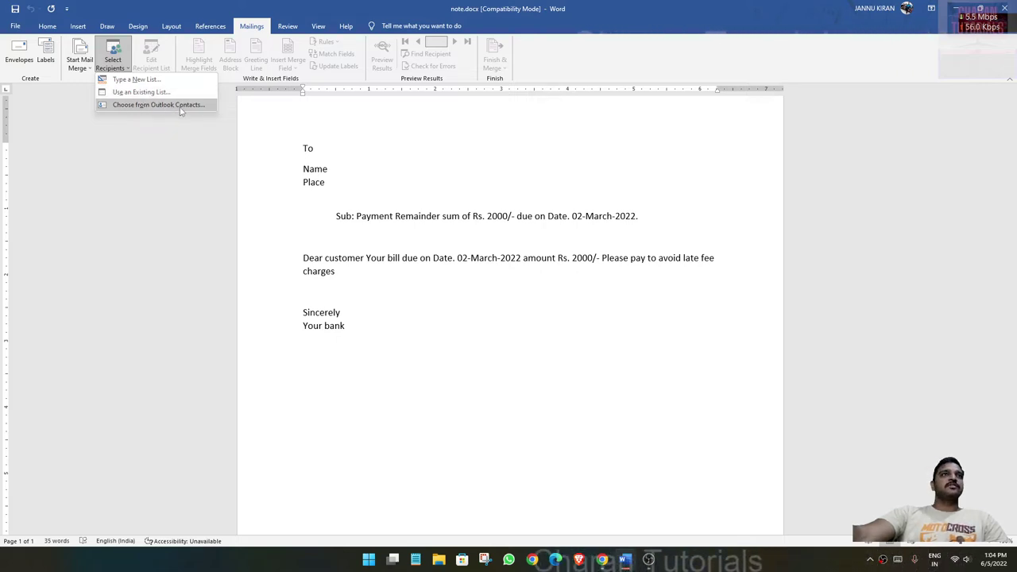
{"action": "left_click", "coordinate": [132, 92]}
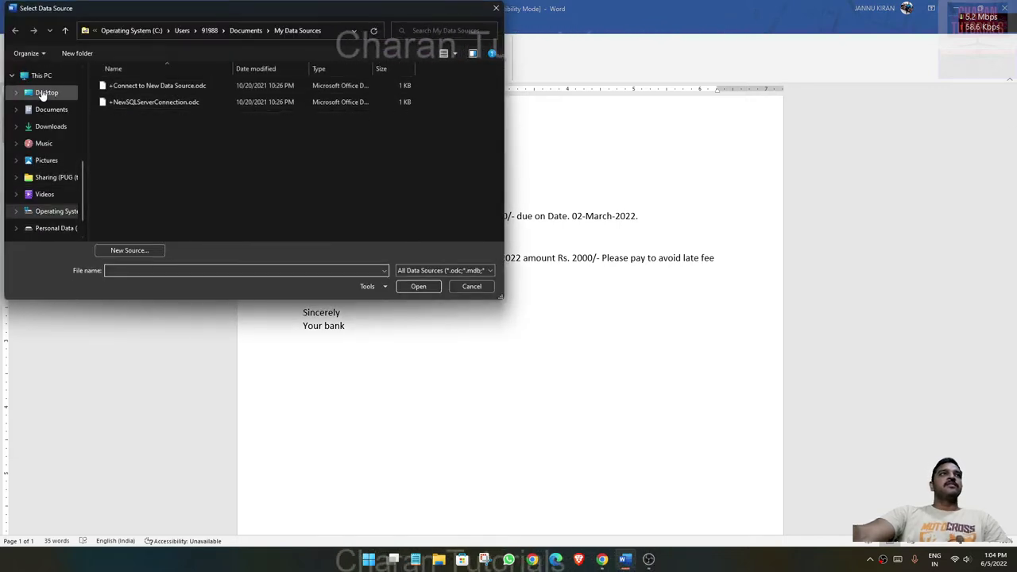
{"action": "left_click", "coordinate": [40, 92]}
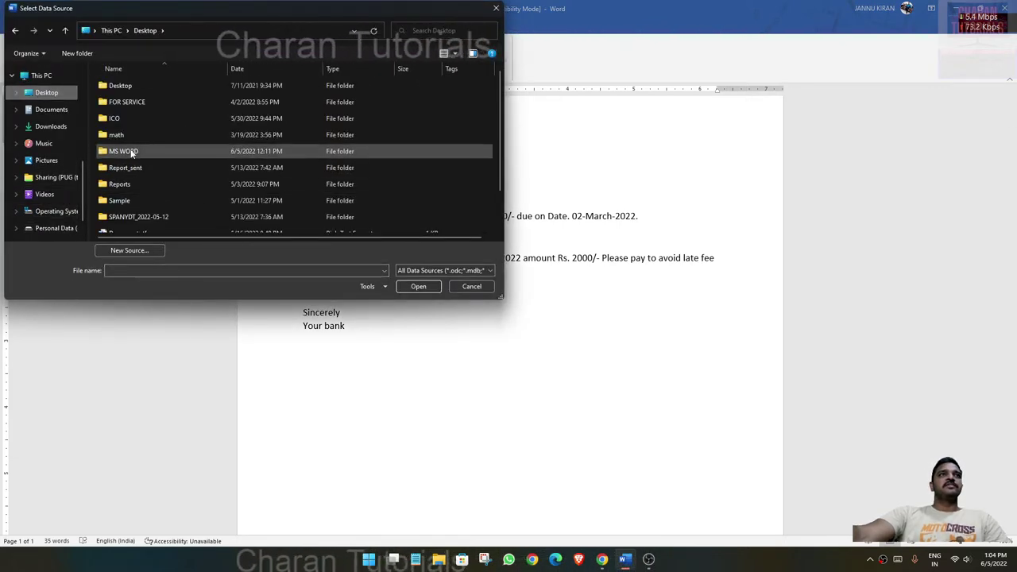
{"action": "double_click", "coordinate": [127, 151]}
{"action": "left_click", "coordinate": [129, 86]}
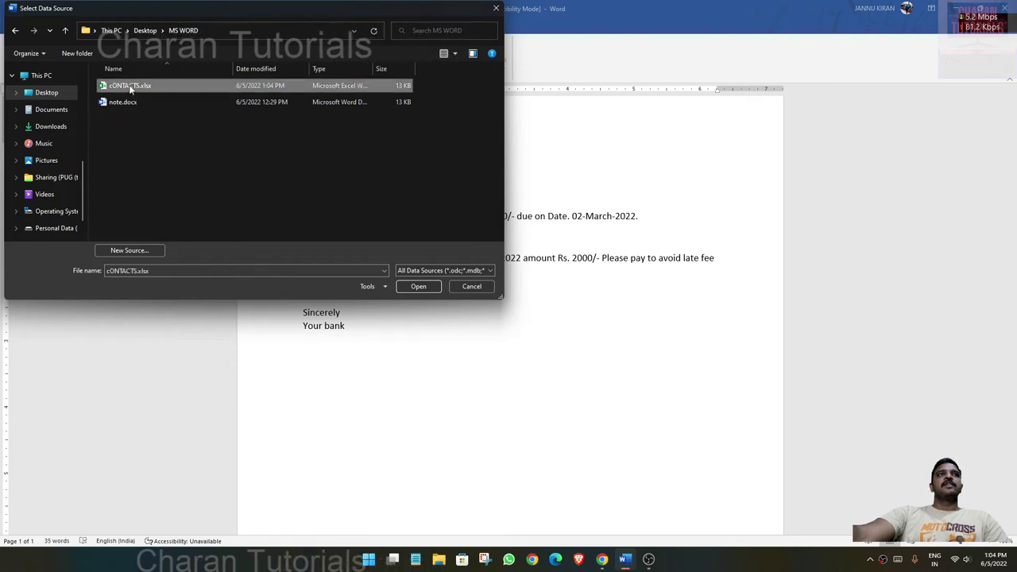
{"action": "left_click", "coordinate": [419, 286]}
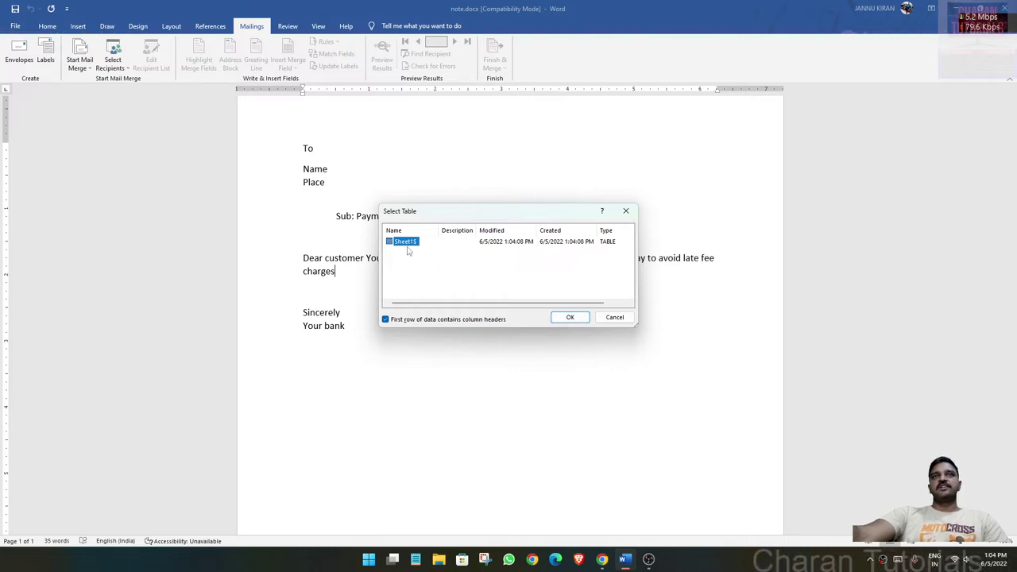
{"action": "left_click", "coordinate": [571, 318]}
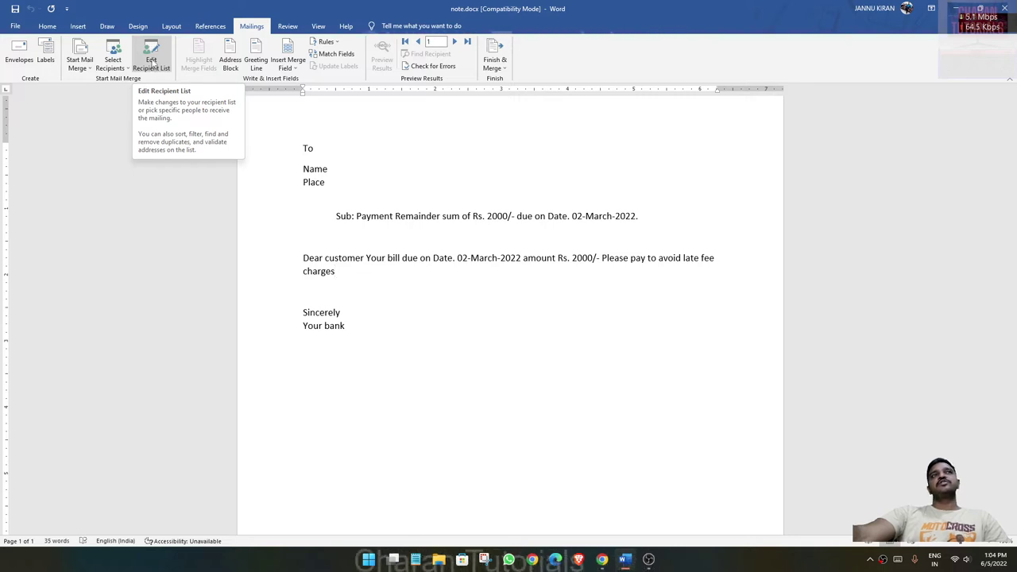
{"action": "left_click", "coordinate": [151, 63]}
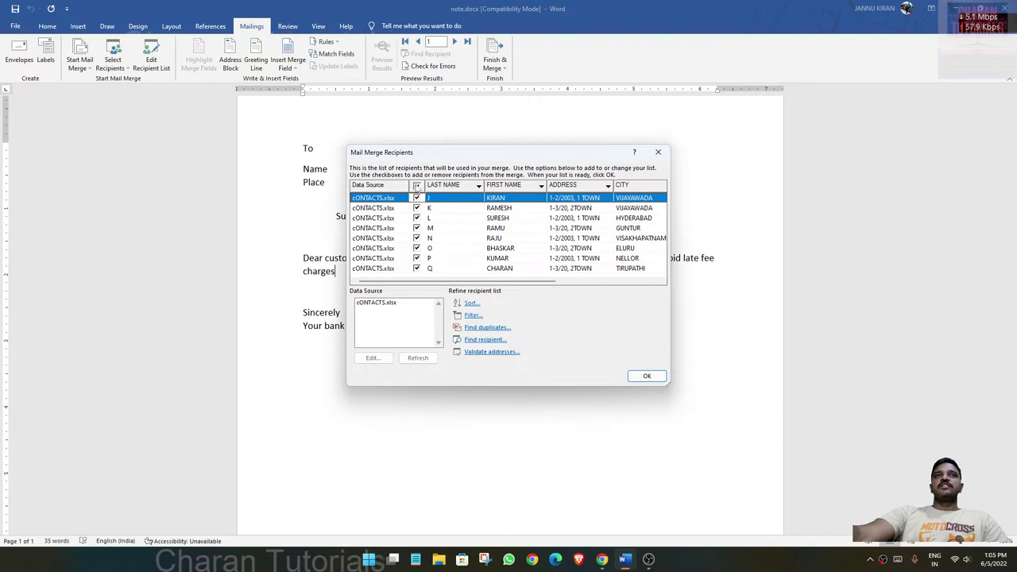
Step: Toggle recipient checkboxes, ending with all eight recipients included
{"action": "left_click", "coordinate": [423, 257]}
{"action": "left_click", "coordinate": [419, 269]}
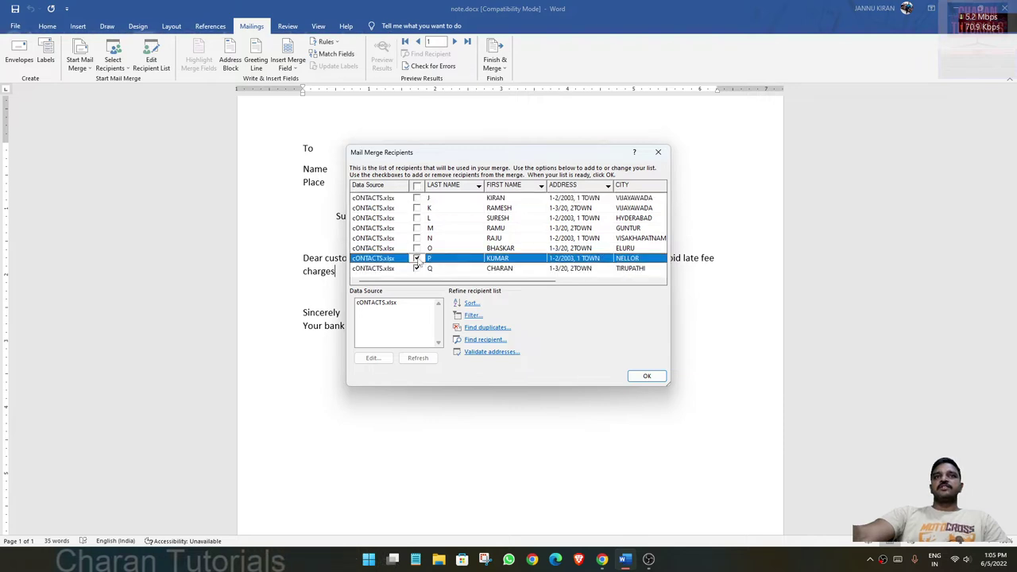
{"action": "left_click", "coordinate": [417, 198]}
{"action": "left_click", "coordinate": [417, 207]}
{"action": "left_click", "coordinate": [414, 239]}
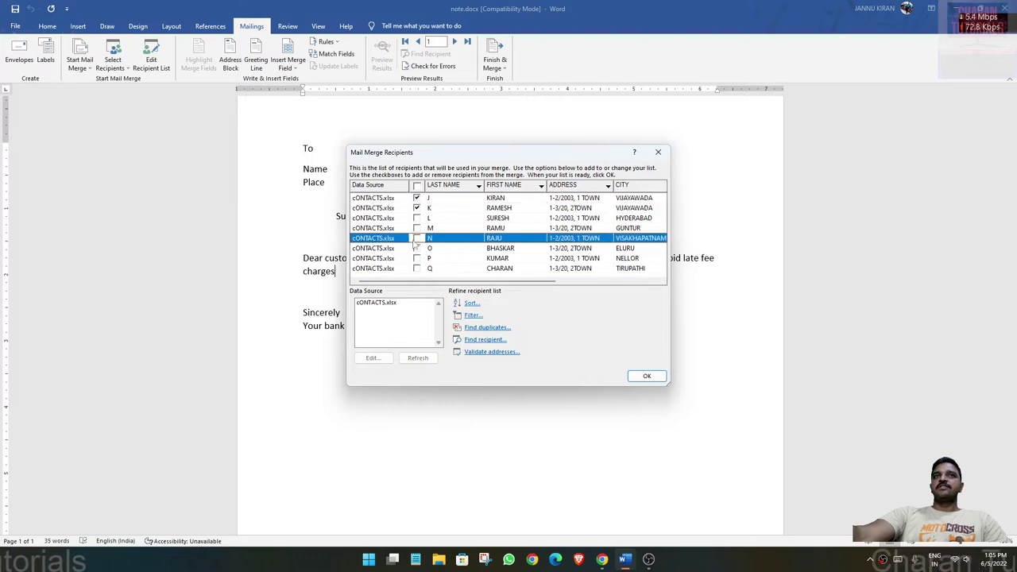
{"action": "left_click", "coordinate": [421, 199]}
{"action": "left_click", "coordinate": [416, 207]}
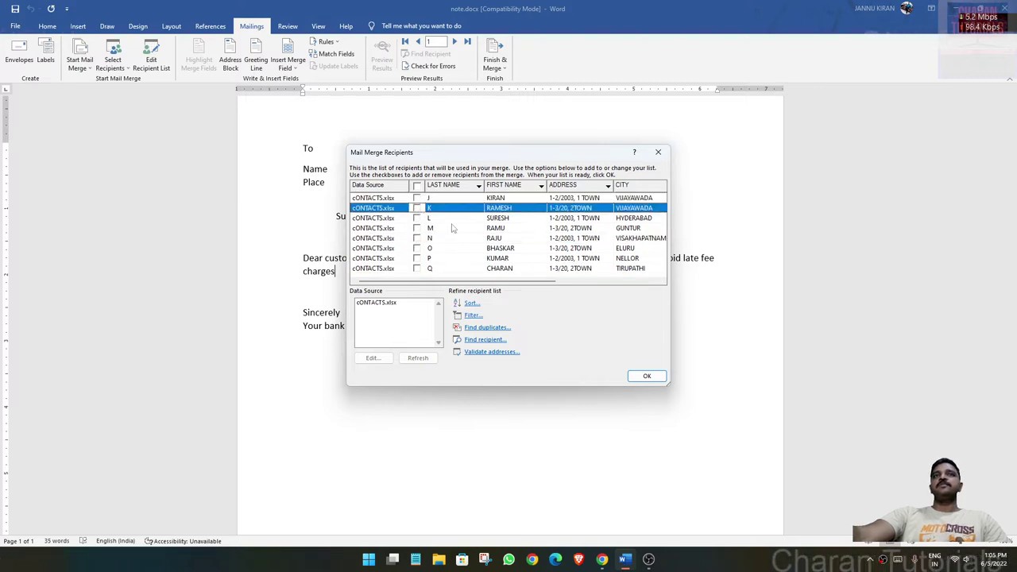
{"action": "left_click", "coordinate": [416, 186]}
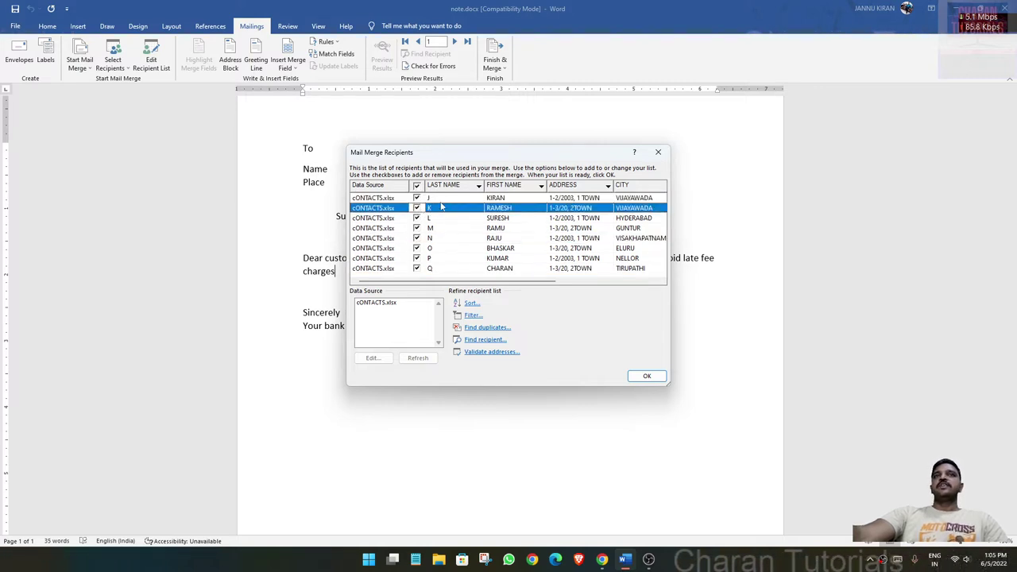
Step: Filter the recipients to records where DUE is greater than 0
{"action": "left_click", "coordinate": [473, 315]}
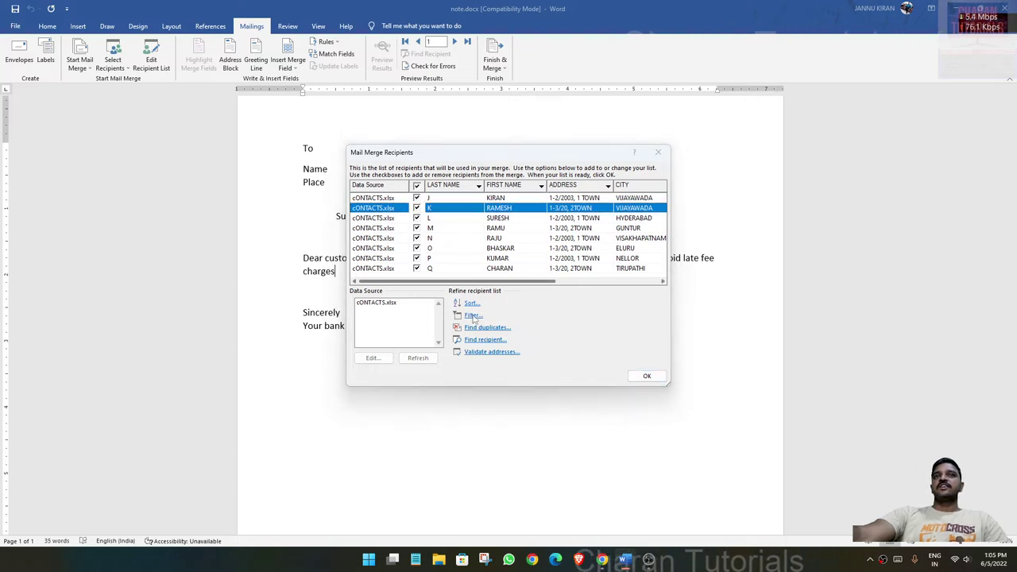
{"action": "left_click", "coordinate": [461, 51]}
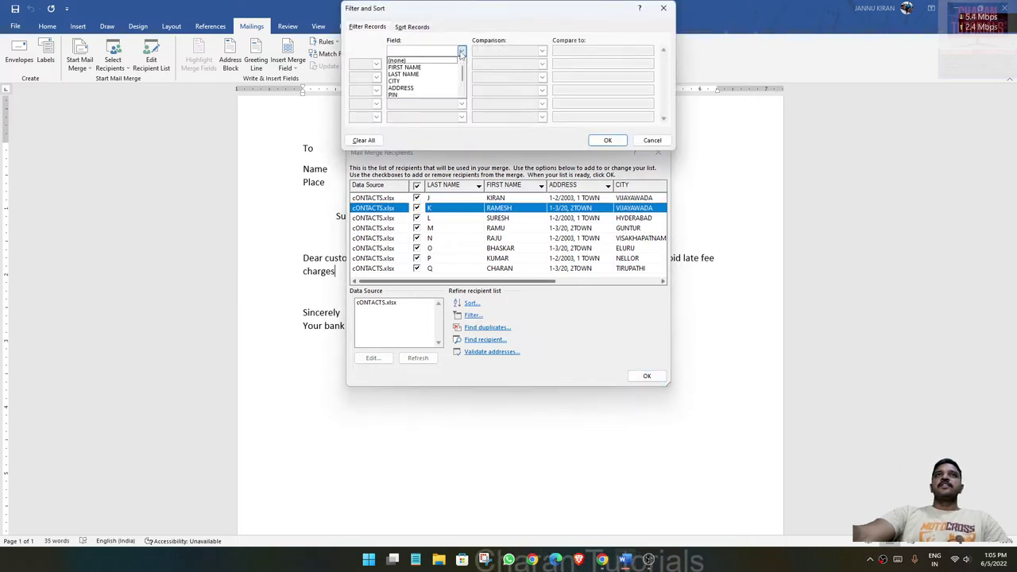
{"action": "scroll", "coordinate": [404, 94], "scroll_direction": "down", "scroll_amount": 1}
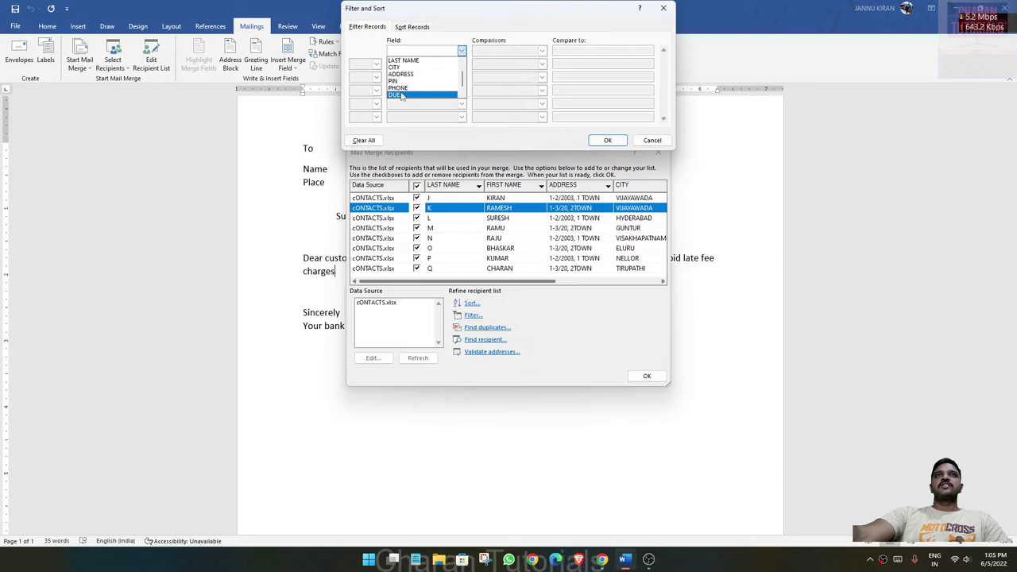
{"action": "left_click", "coordinate": [403, 96]}
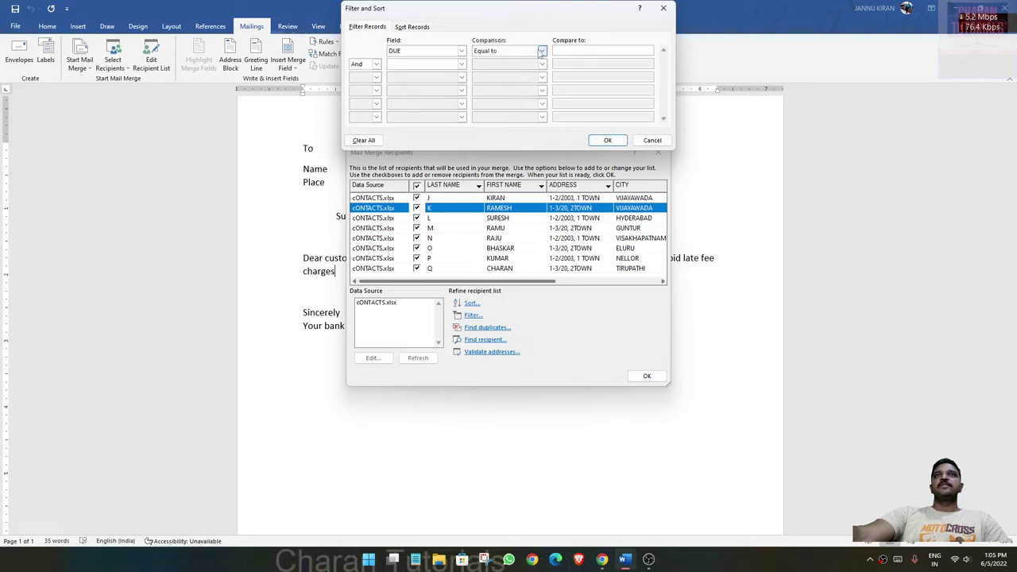
{"action": "left_click", "coordinate": [541, 51]}
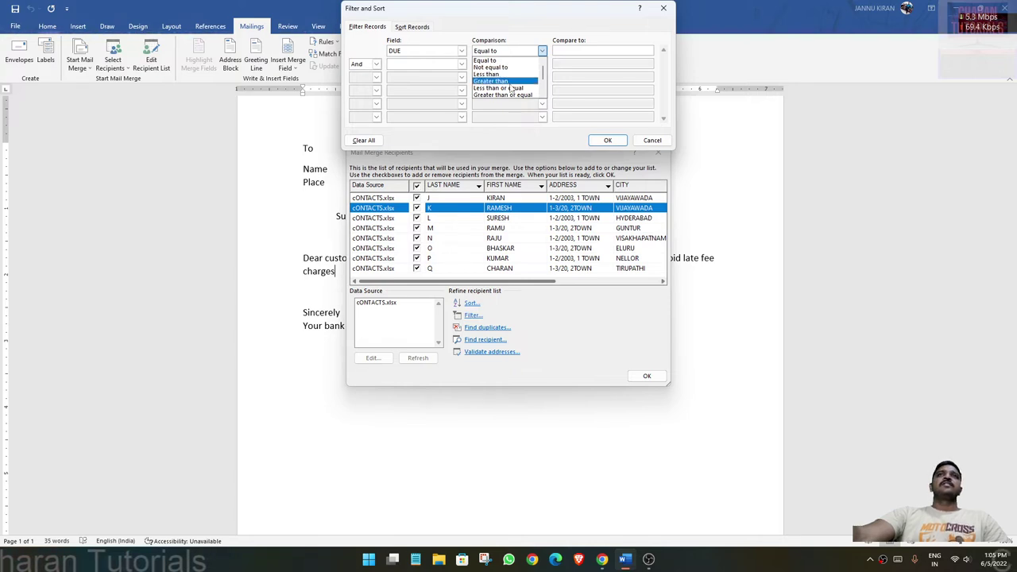
{"action": "left_click", "coordinate": [512, 83]}
{"action": "left_click", "coordinate": [576, 50]}
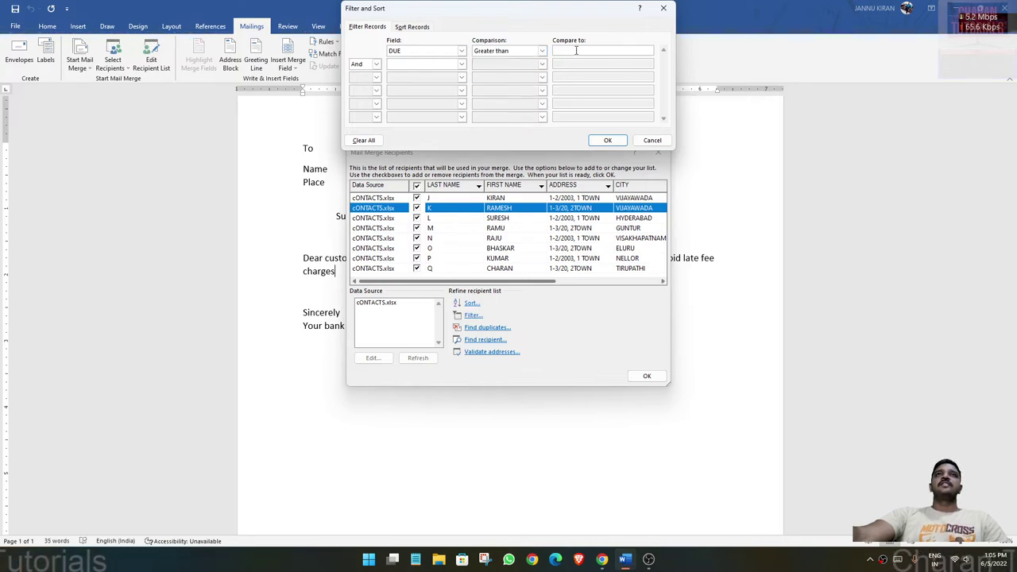
{"action": "type", "text": "0"}
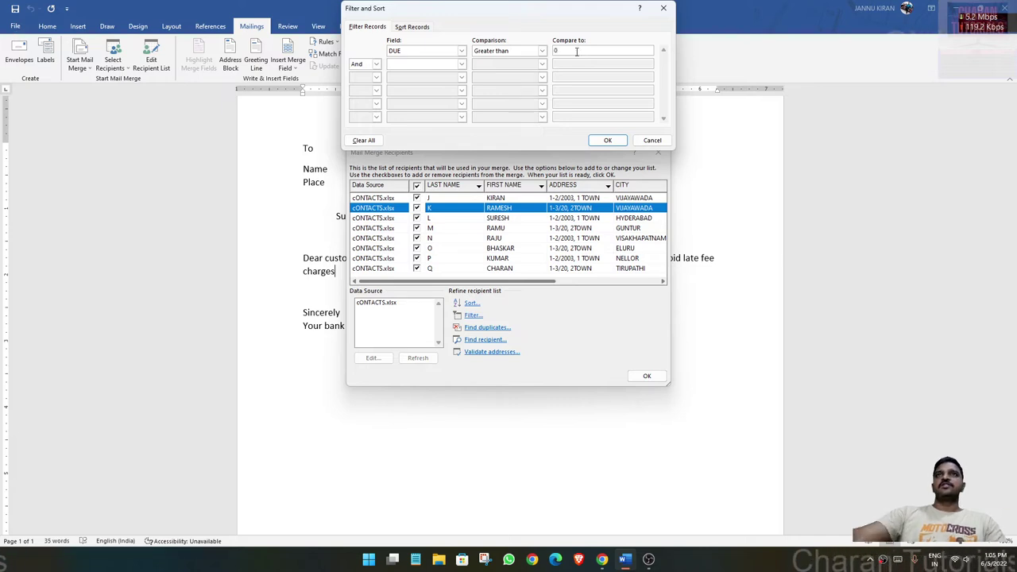
{"action": "left_click", "coordinate": [607, 140]}
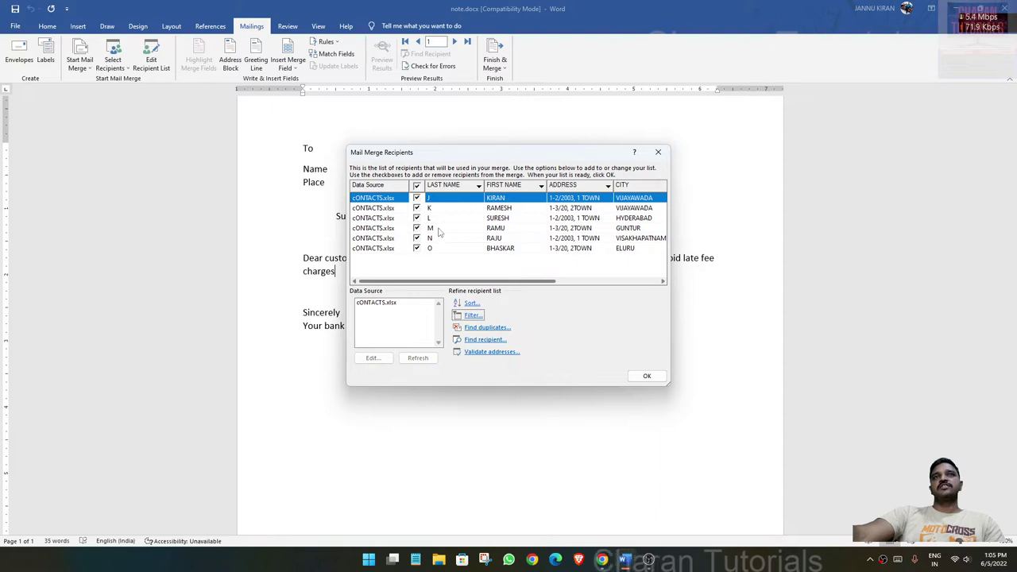
Step: Recheck the DUE filter condition and close Mail Merge Recipients, leaving six contacts
{"action": "left_click", "coordinate": [473, 316]}
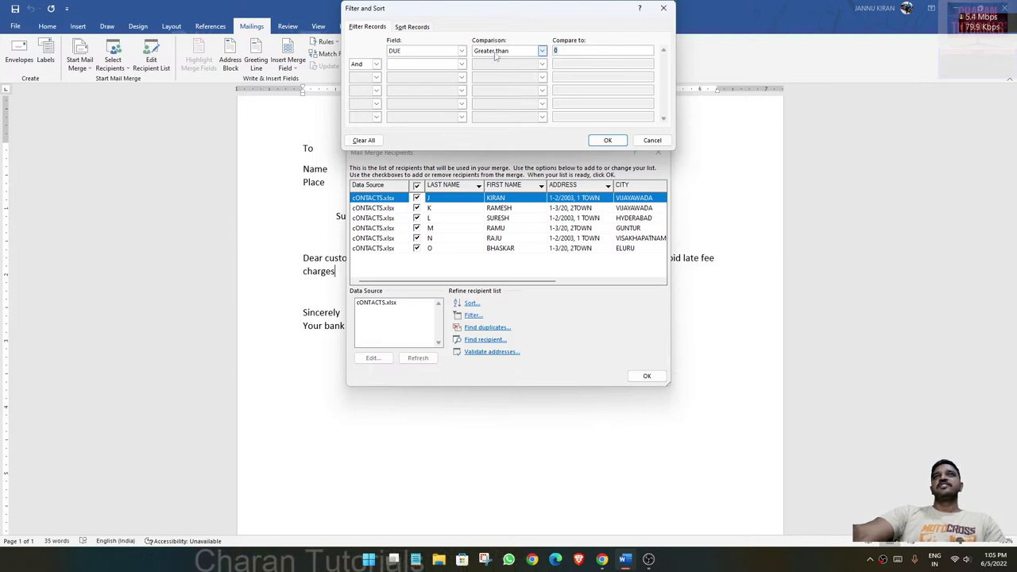
{"action": "key", "text": "Return"}
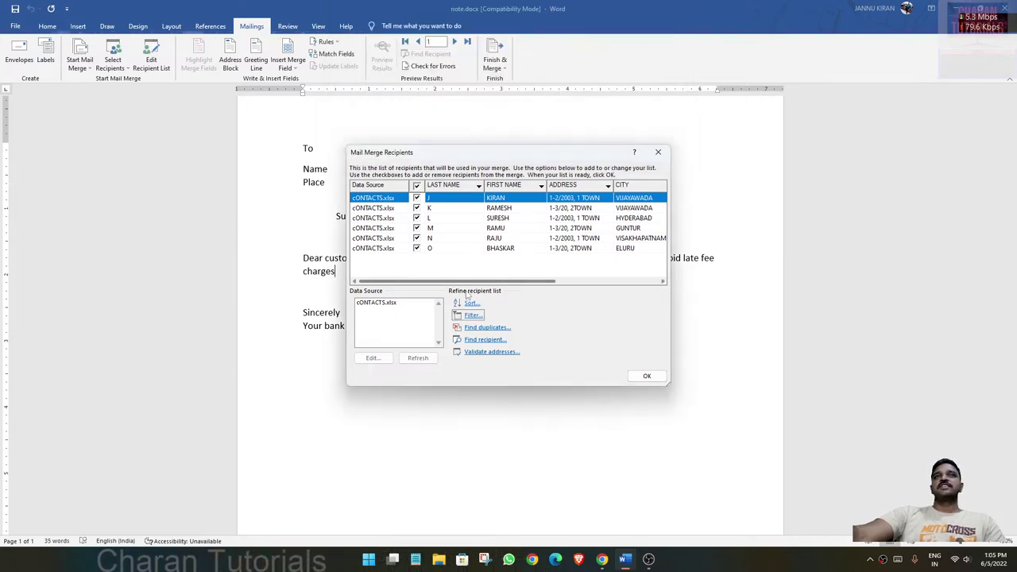
{"action": "mouse_move", "coordinate": [522, 283]}
{"action": "left_mouse_down"}
{"action": "mouse_move", "coordinate": [571, 282]}
{"action": "mouse_move", "coordinate": [429, 278]}
{"action": "left_mouse_up"}
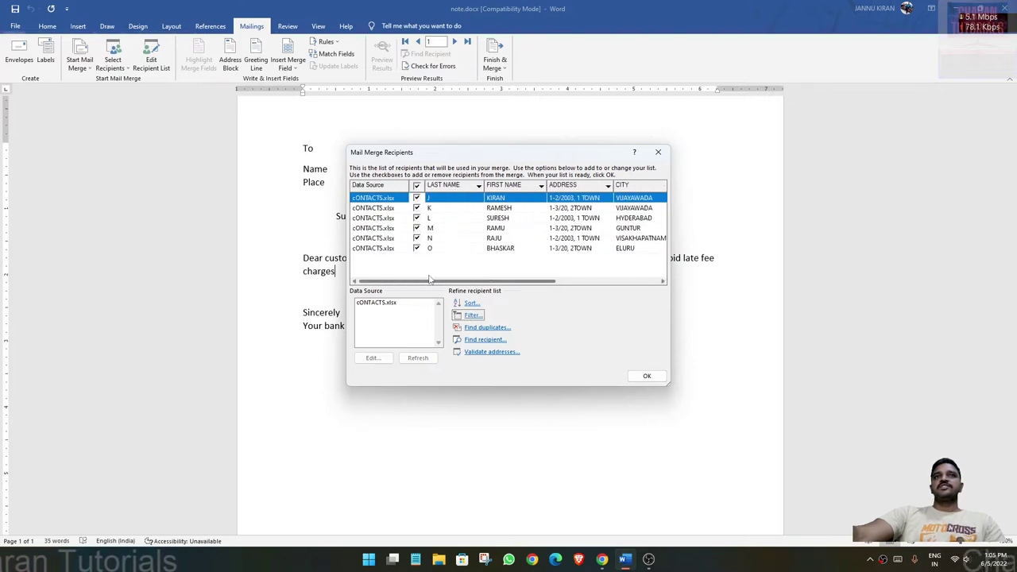
{"action": "left_click", "coordinate": [647, 375]}
{"action": "scroll", "coordinate": [367, 230], "scroll_direction": "up", "scroll_amount": 2}
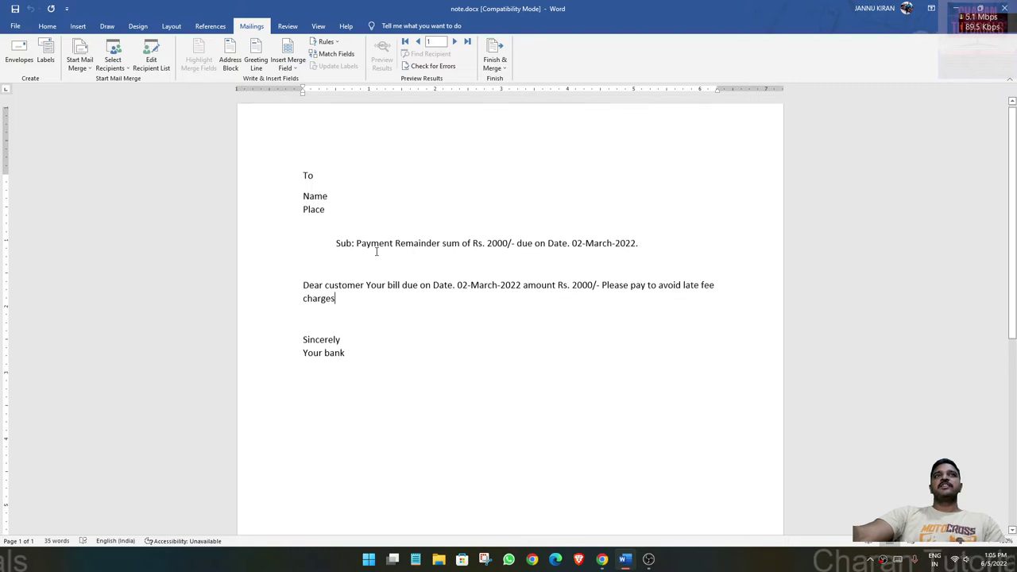
Step: Delete the Name placeholder line, leaving a blank line in its place
{"action": "double_click", "coordinate": [310, 201]}
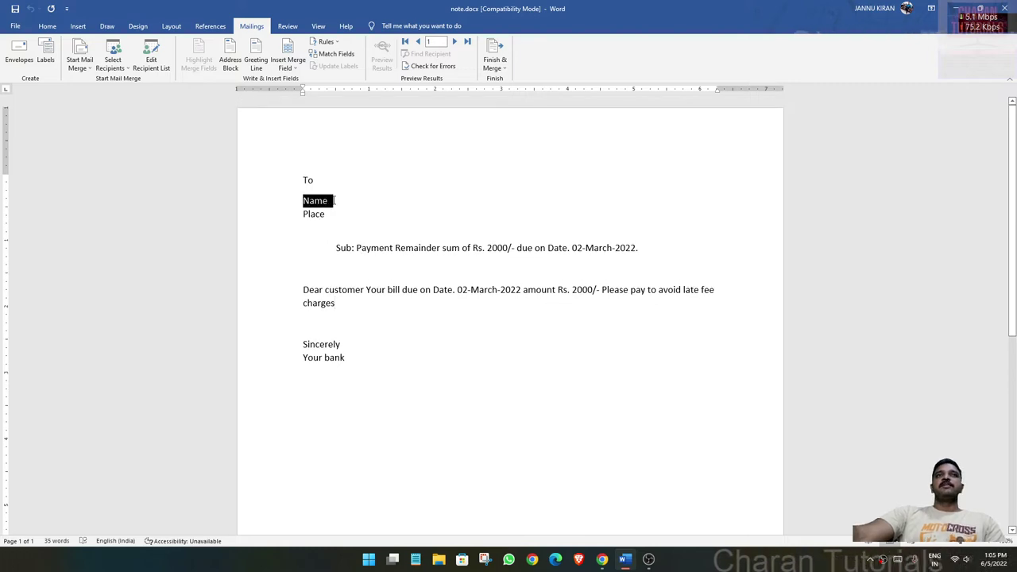
{"action": "left_click", "coordinate": [326, 228]}
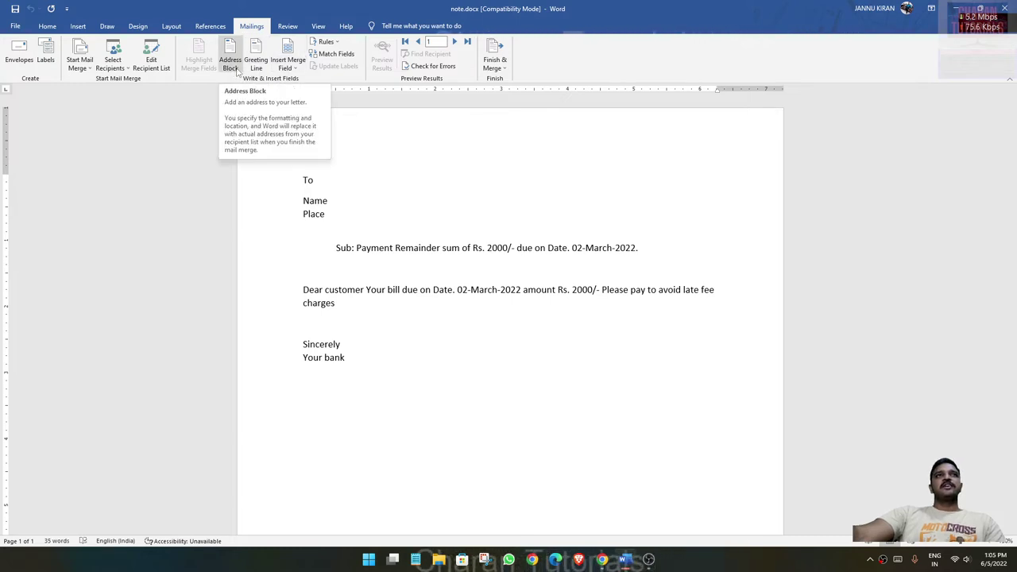
{"action": "left_click", "coordinate": [295, 70]}
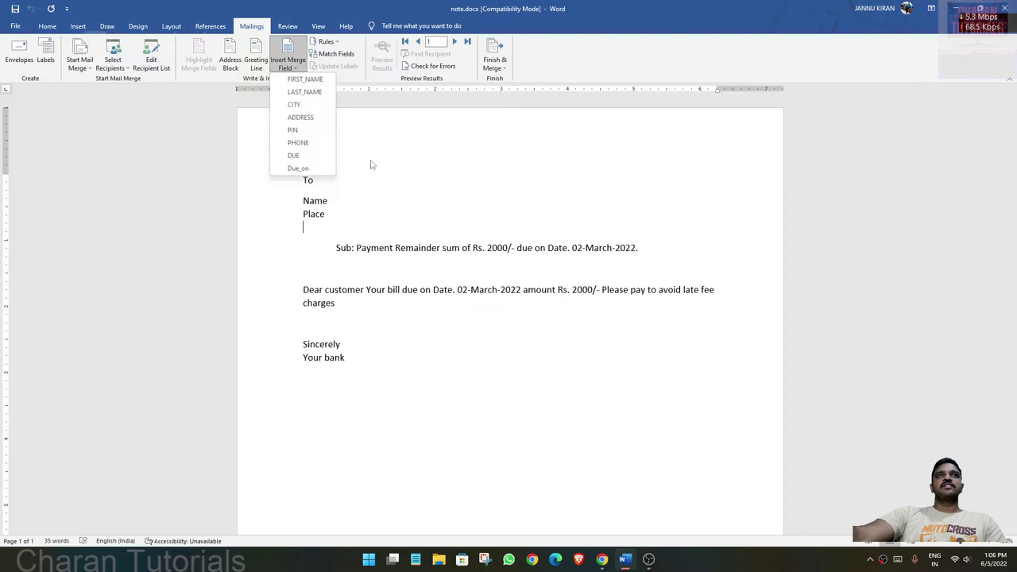
{"action": "left_click", "coordinate": [331, 196]}
{"action": "triple_click", "coordinate": [312, 200]}
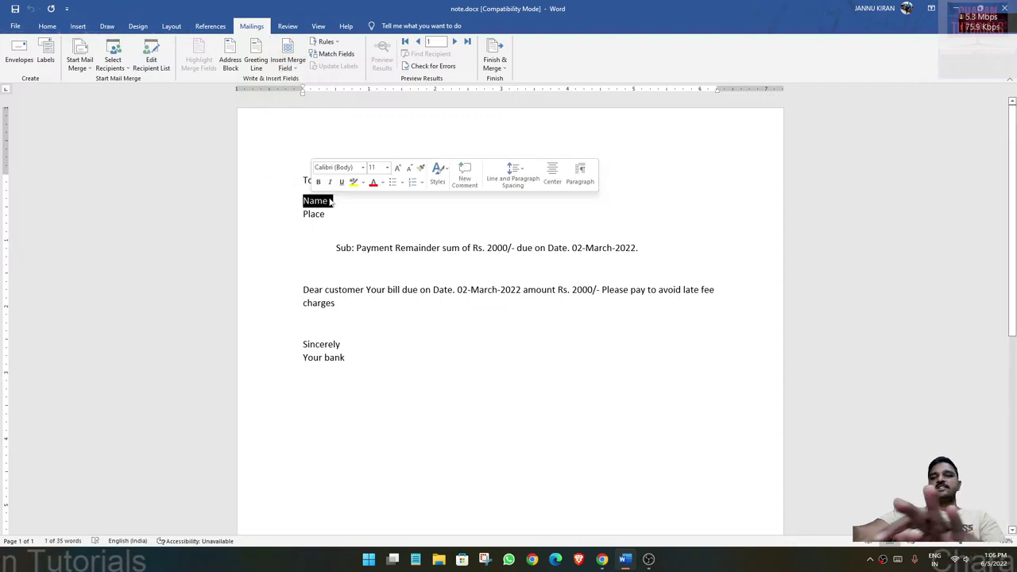
{"action": "key", "text": "Delete"}
{"action": "key", "text": "Return"}
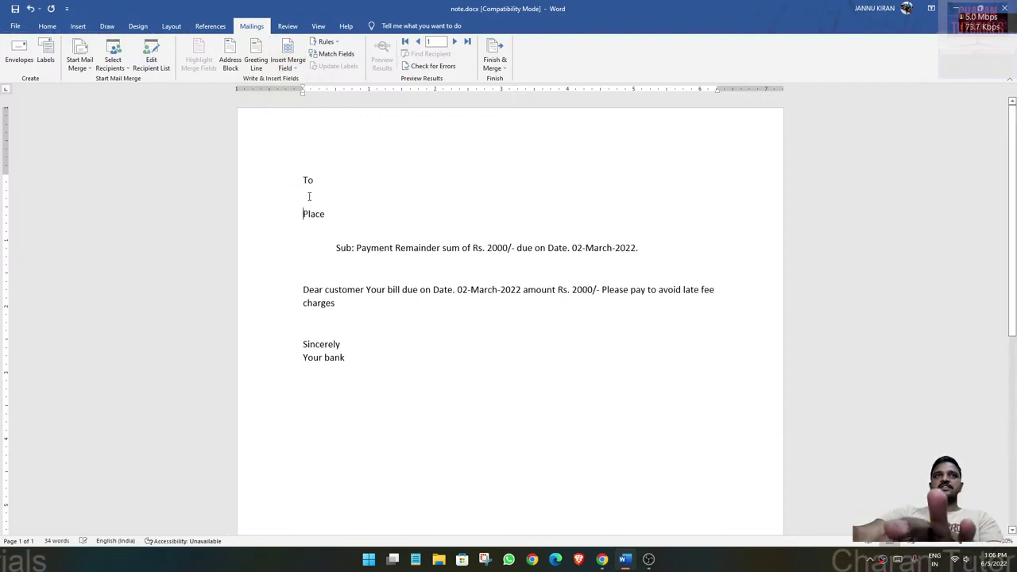
Step: Insert «FIRST_NAME».«LAST_NAME» merge fields on the greeting line
{"action": "left_click", "coordinate": [293, 74]}
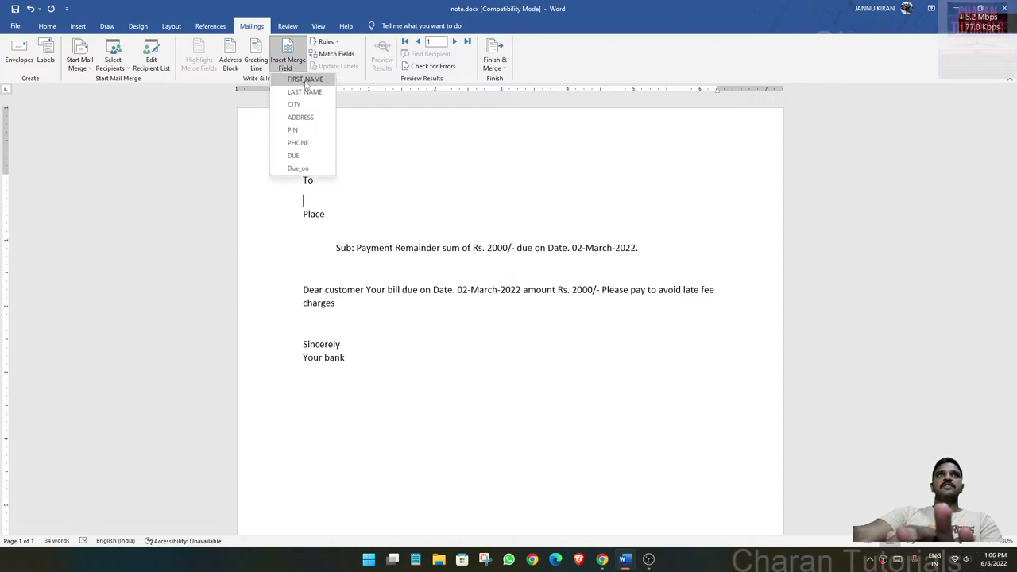
{"action": "left_click", "coordinate": [307, 79]}
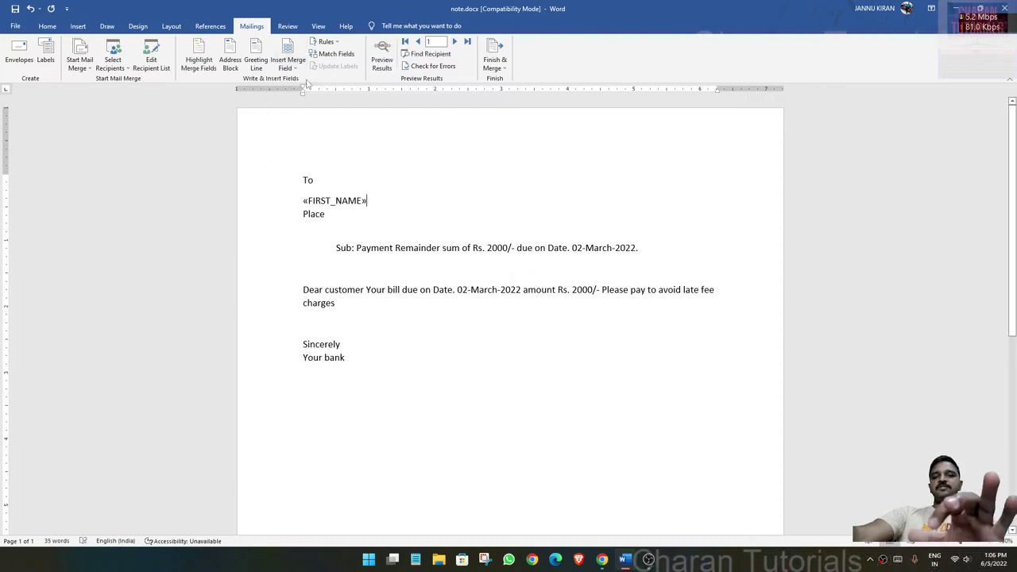
{"action": "type", "text": "."}
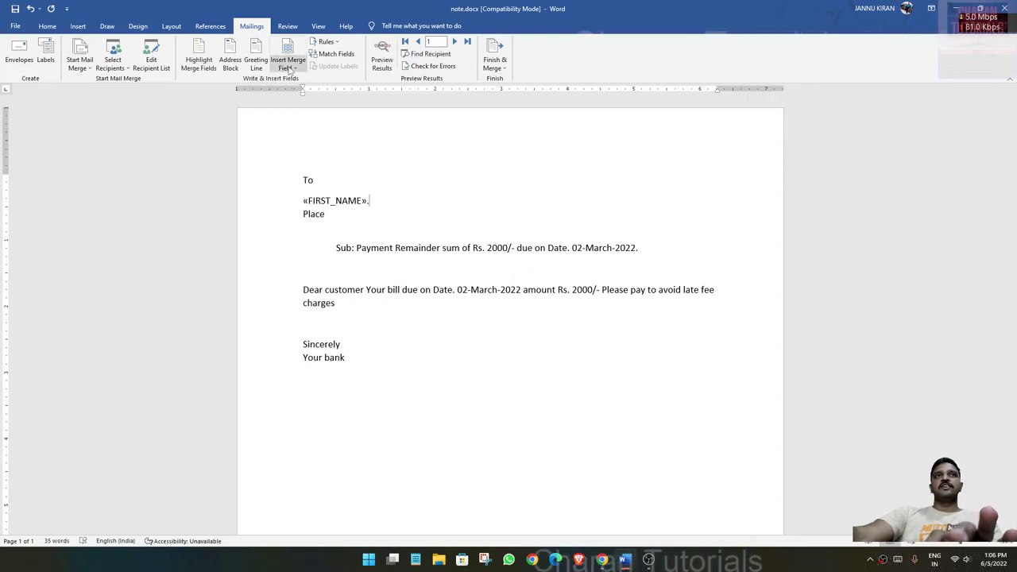
{"action": "left_click", "coordinate": [291, 70]}
{"action": "left_click", "coordinate": [304, 91]}
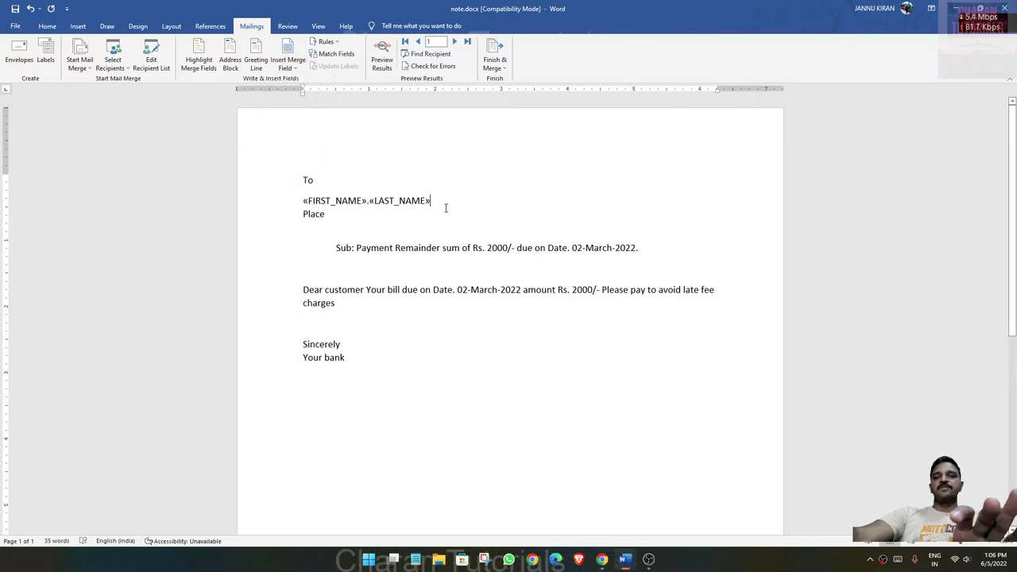
Step: Replace the Place placeholder with the «CITY» merge field
{"action": "triple_click", "coordinate": [314, 214]}
{"action": "key", "text": "BackSpace"}
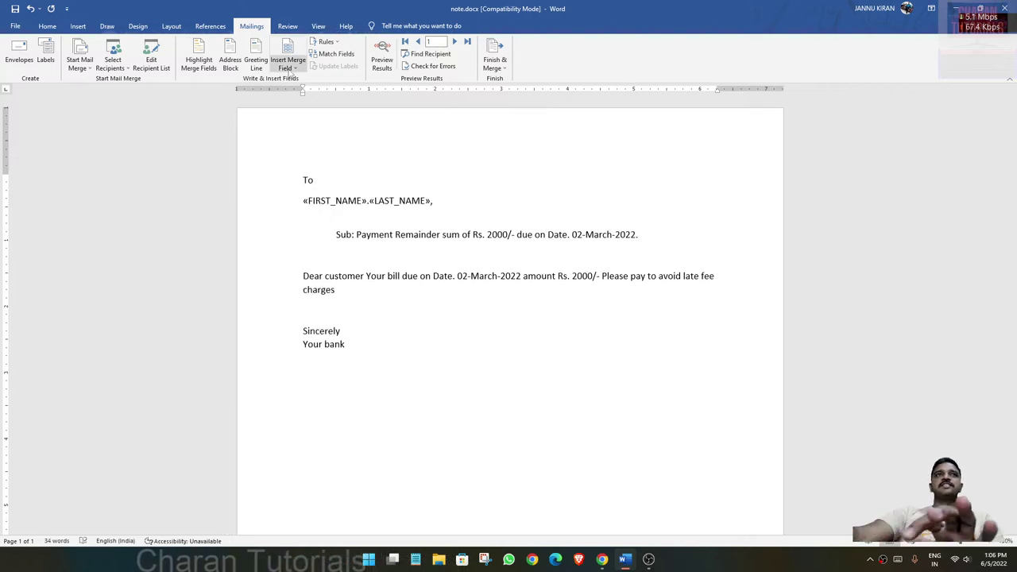
{"action": "left_click", "coordinate": [289, 70]}
{"action": "left_click", "coordinate": [288, 102]}
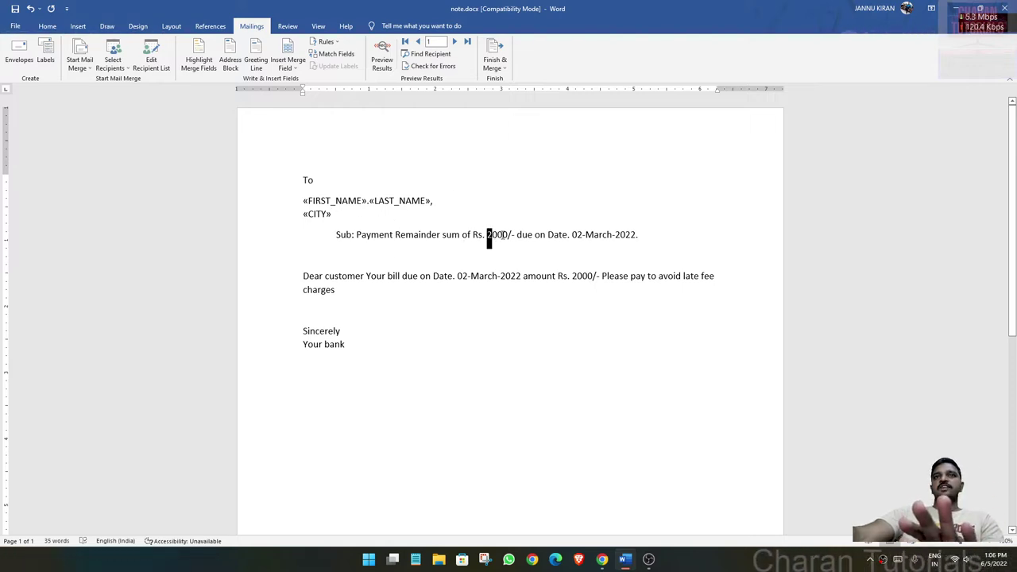
Step: Replace the subject line's 2000 amount with the «DUE» merge field
{"action": "key", "text": "Delete"}
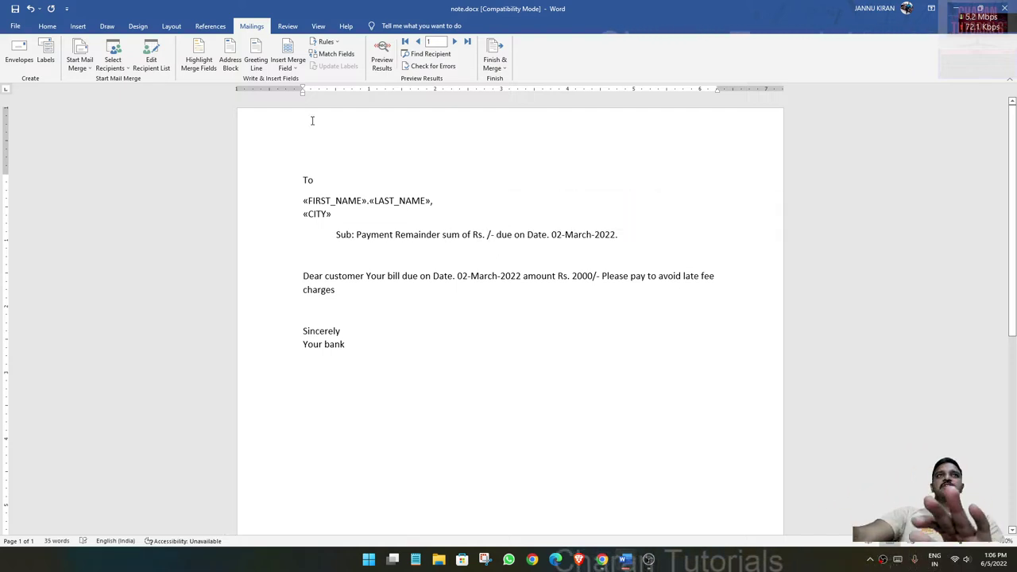
{"action": "left_click", "coordinate": [294, 70]}
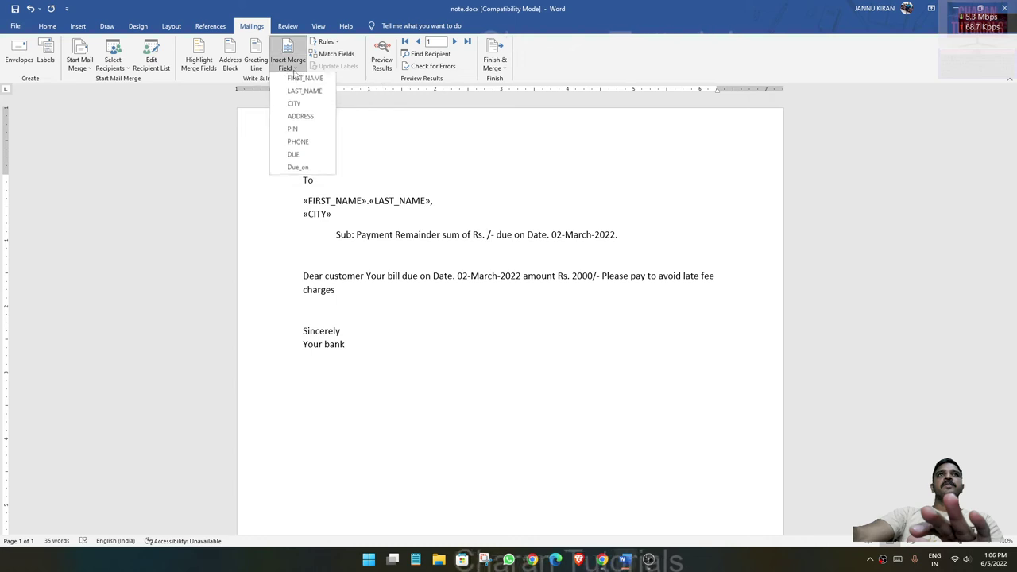
{"action": "left_click", "coordinate": [294, 156]}
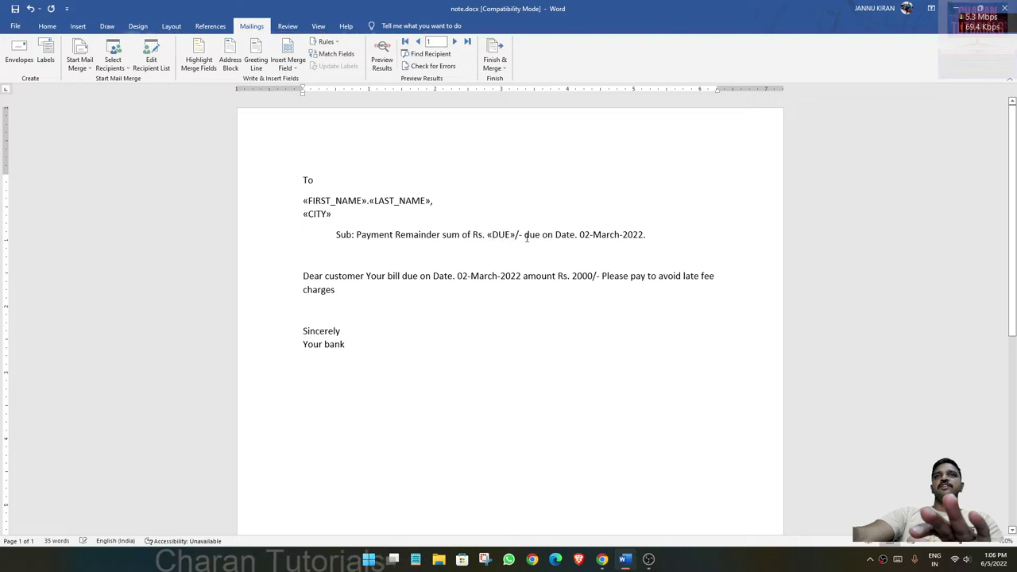
{"action": "left_click", "coordinate": [514, 236]}
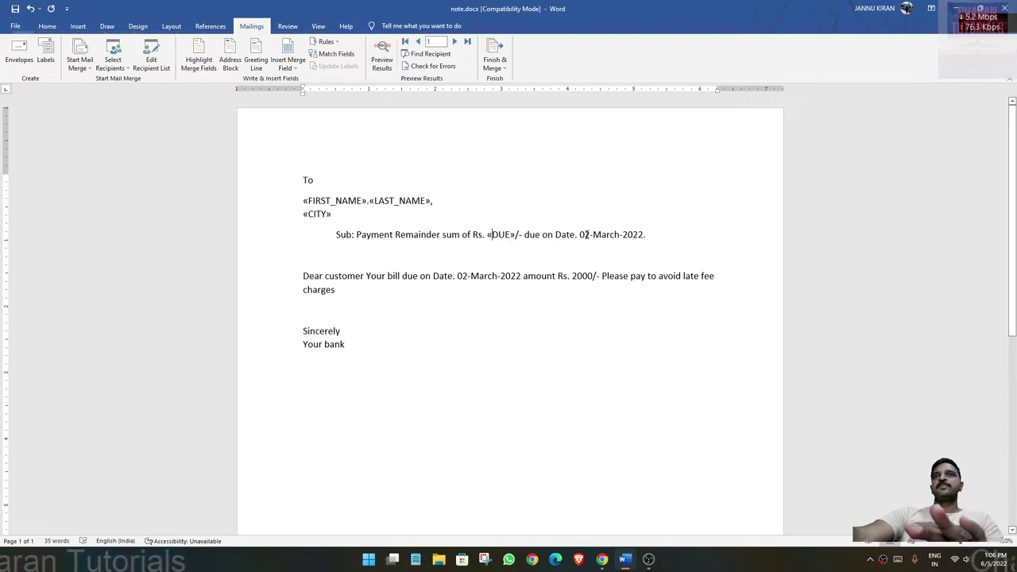
Step: Replace the 02-March-2022 date with «Due_on» and highlight all merge fields
{"action": "left_click_drag", "start_coordinate": [580, 235], "coordinate": [640, 236]}
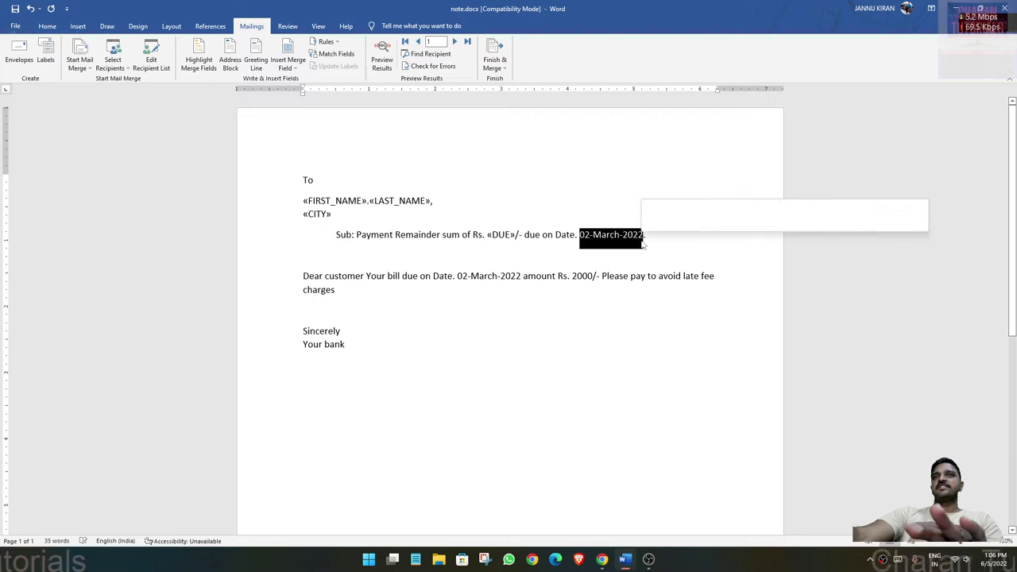
{"action": "key", "text": "Delete"}
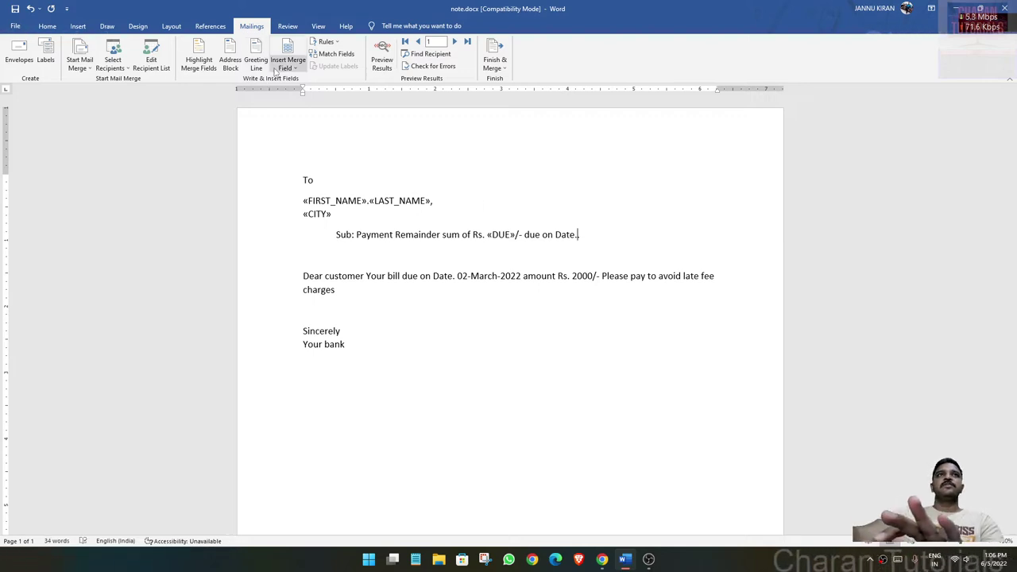
{"action": "left_click", "coordinate": [276, 69]}
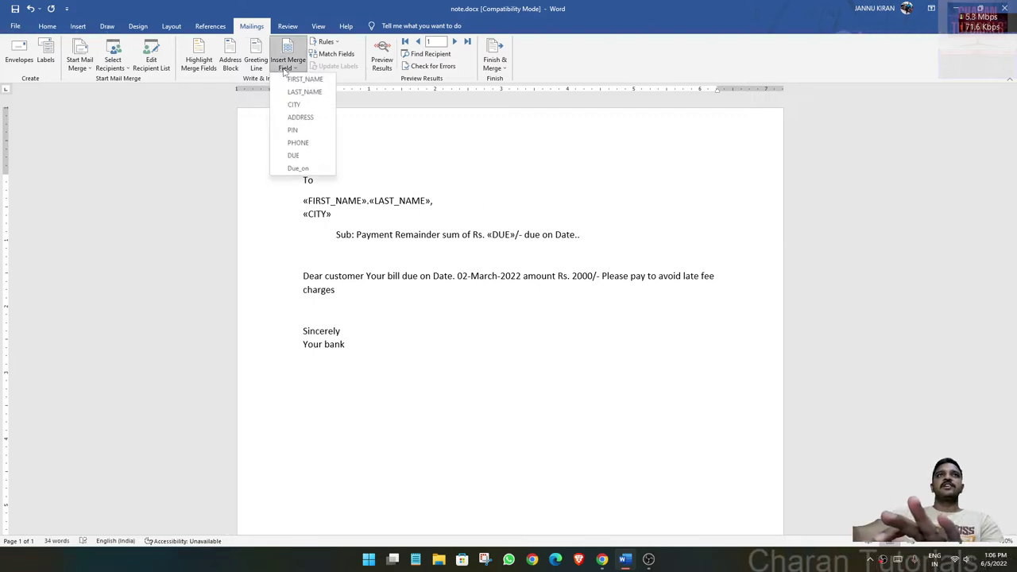
{"action": "left_click", "coordinate": [296, 169]}
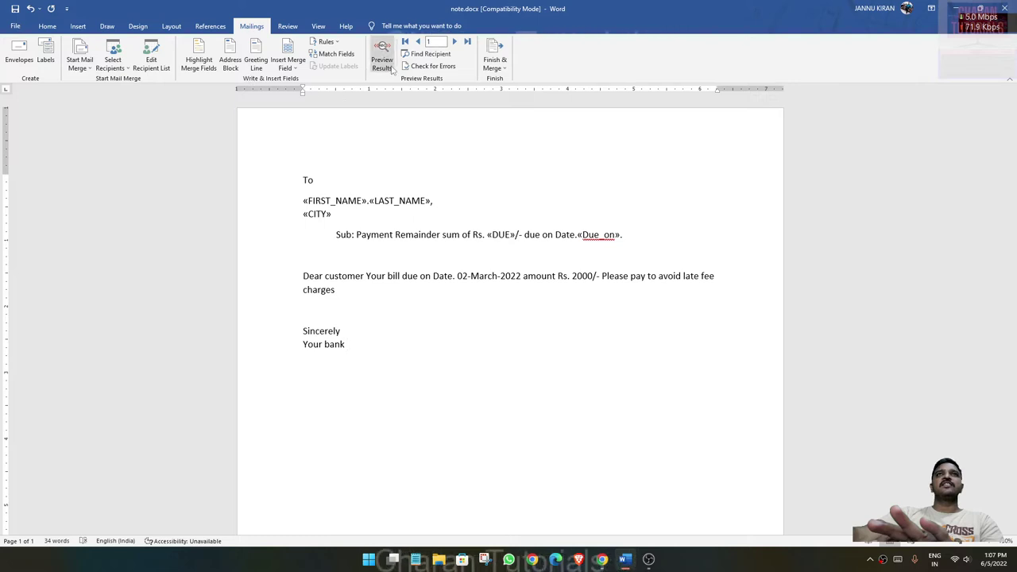
{"action": "left_click", "coordinate": [198, 60]}
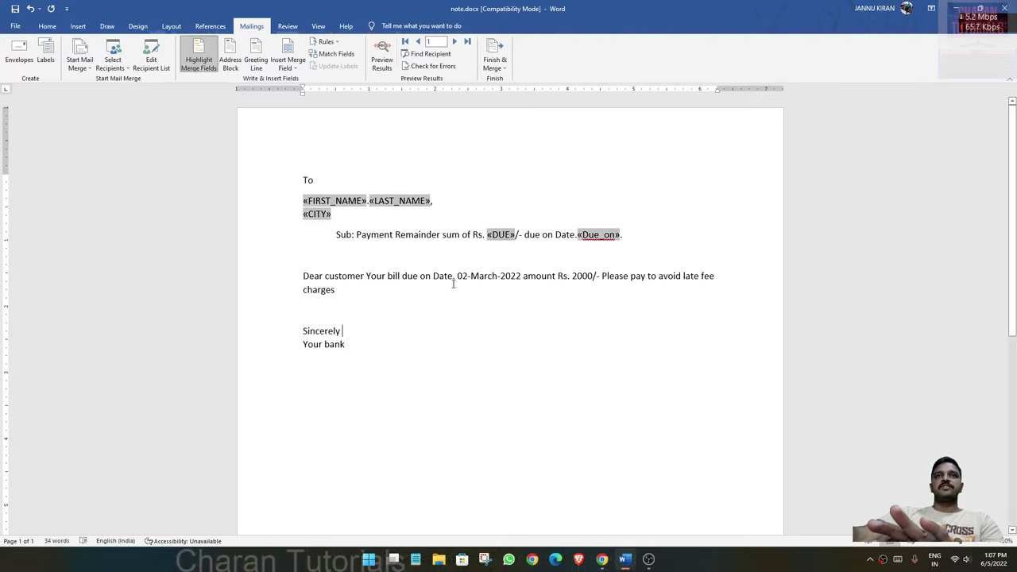
Step: Replace the body sentence's date with the «Due_on» merge field
{"action": "left_click_drag", "start_coordinate": [457, 278], "coordinate": [508, 278]}
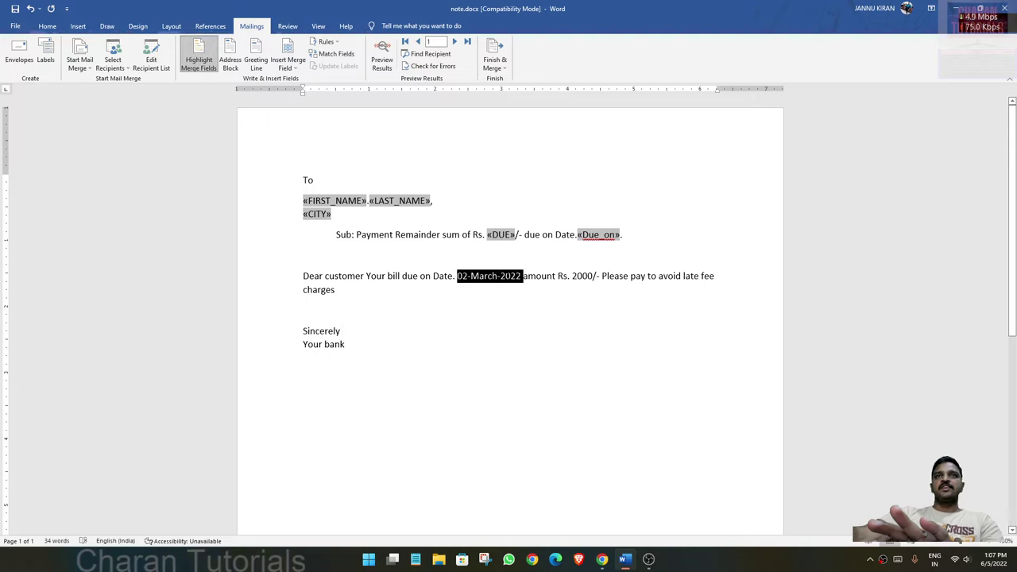
{"action": "key", "text": "Delete"}
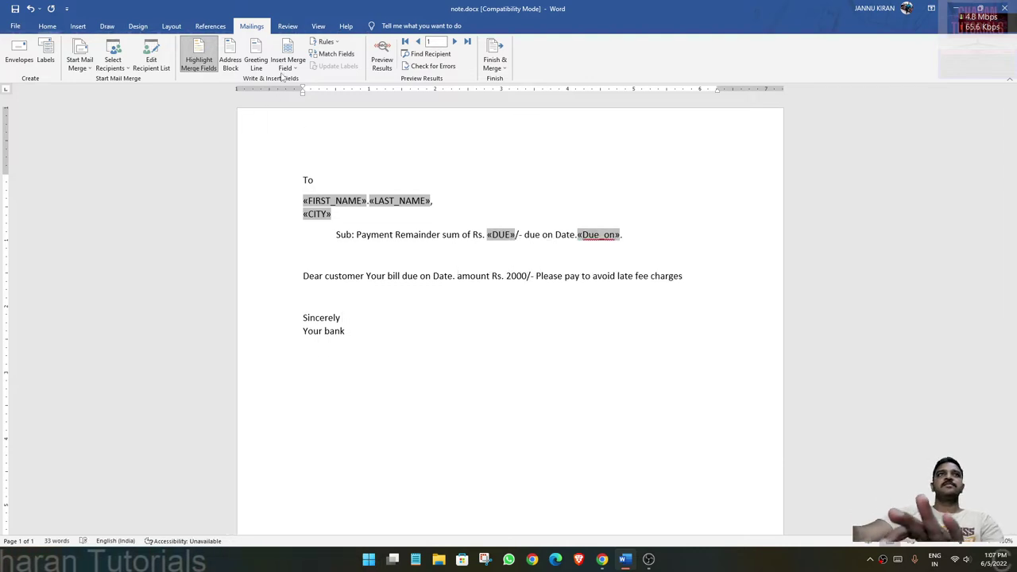
{"action": "left_click", "coordinate": [286, 68]}
{"action": "left_click", "coordinate": [298, 167]}
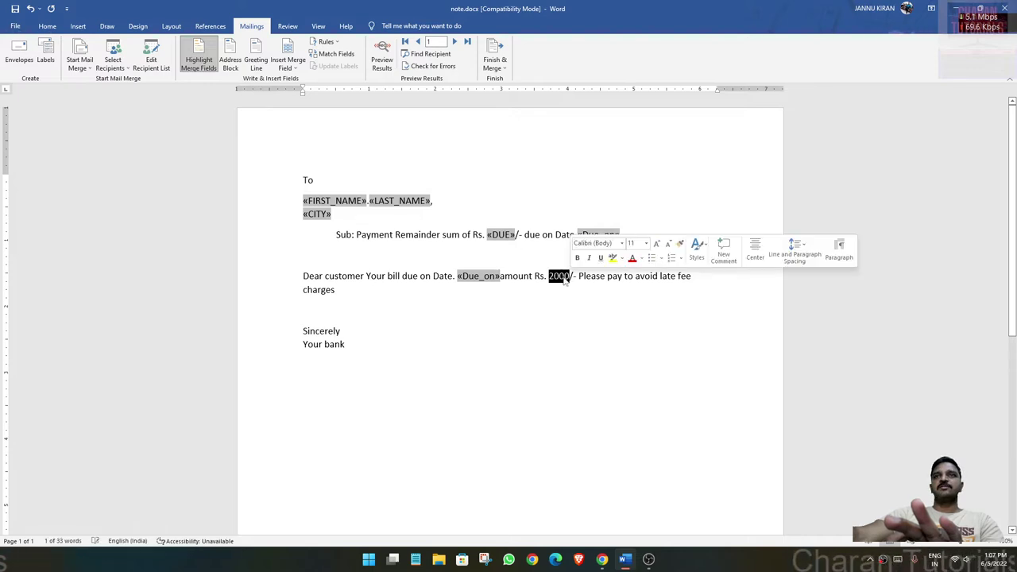
Step: Swap the body's 2000 for «DUE» and preview the first record showing Rs. 5000/-
{"action": "key", "text": "Delete"}
{"action": "left_click", "coordinate": [287, 67]}
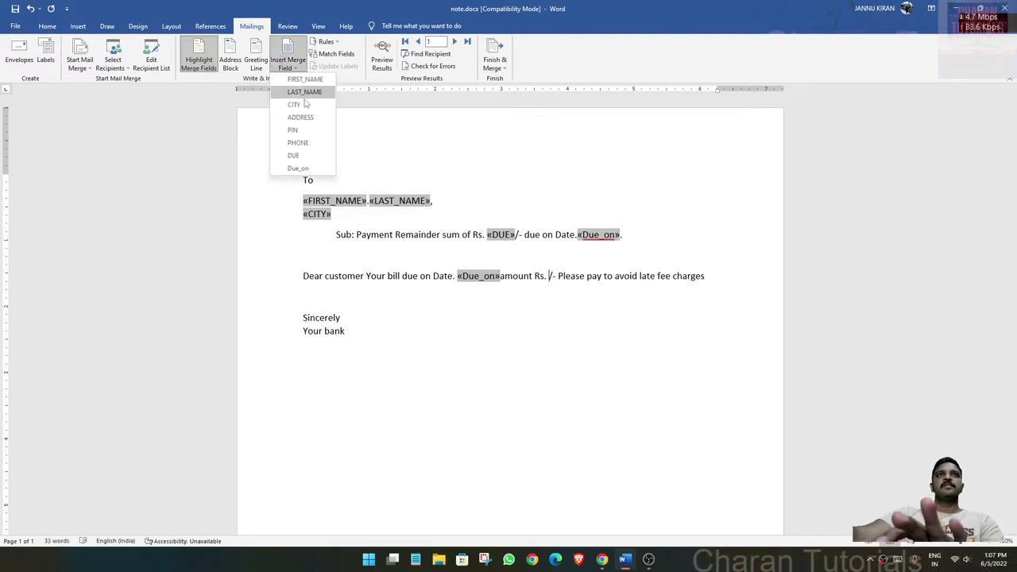
{"action": "left_click", "coordinate": [297, 156]}
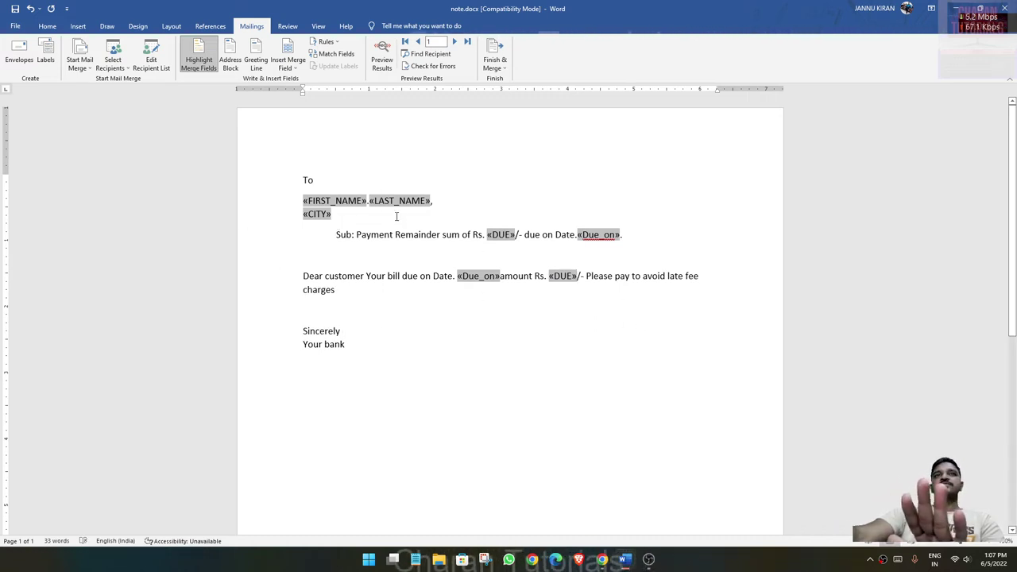
{"action": "left_click", "coordinate": [381, 60]}
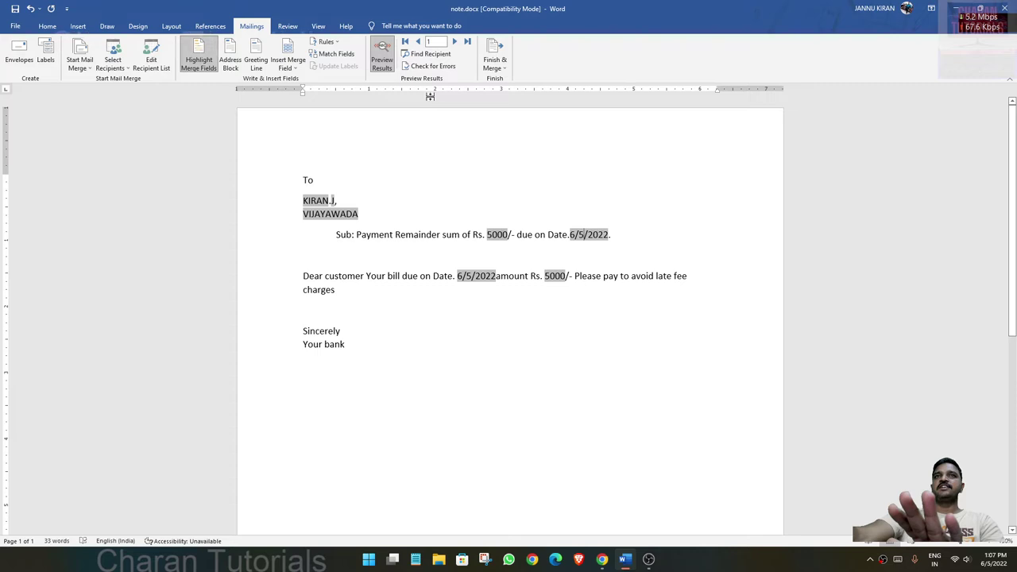
Step: Advance the preview to the sixth recipient, showing Rs. 1000/- due on 6/10/2022
{"action": "left_click", "coordinate": [455, 41]}
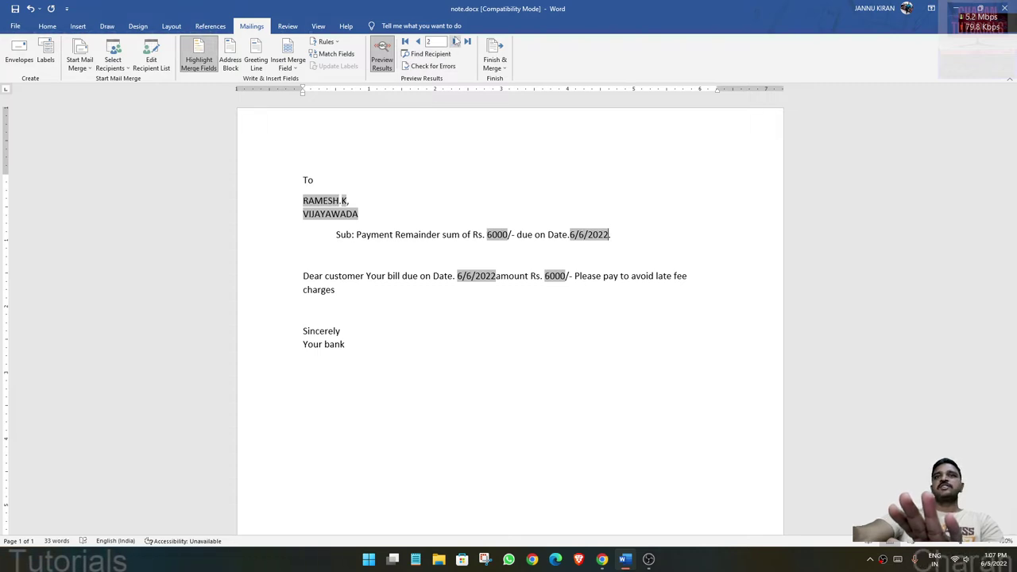
{"action": "left_click", "coordinate": [456, 42]}
{"action": "left_click", "coordinate": [456, 41]}
{"action": "left_click", "coordinate": [456, 41]}
{"action": "left_click", "coordinate": [456, 42]}
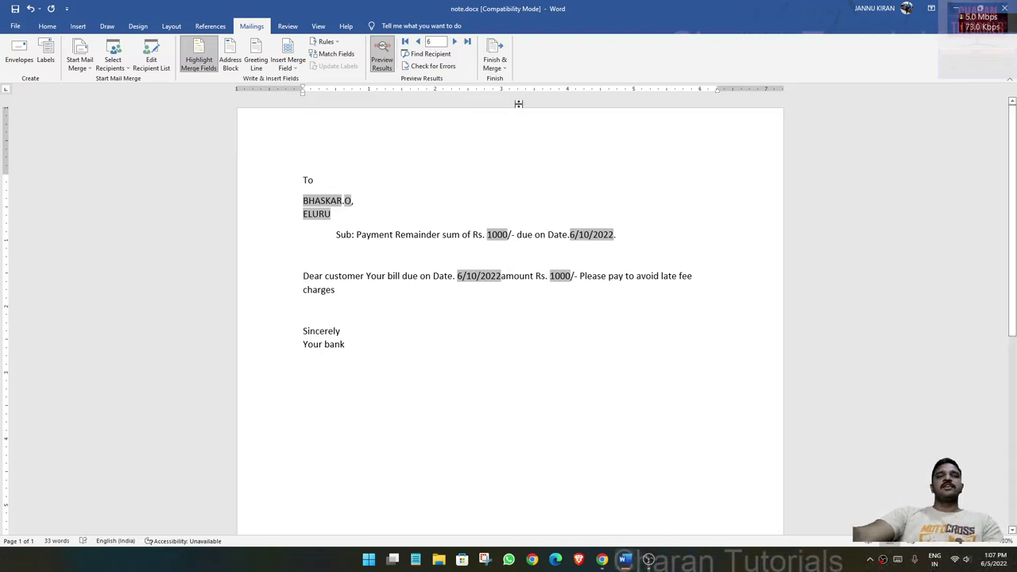
Step: Merge all records into a new Letters4 document of individual editable letters
{"action": "left_click", "coordinate": [494, 62]}
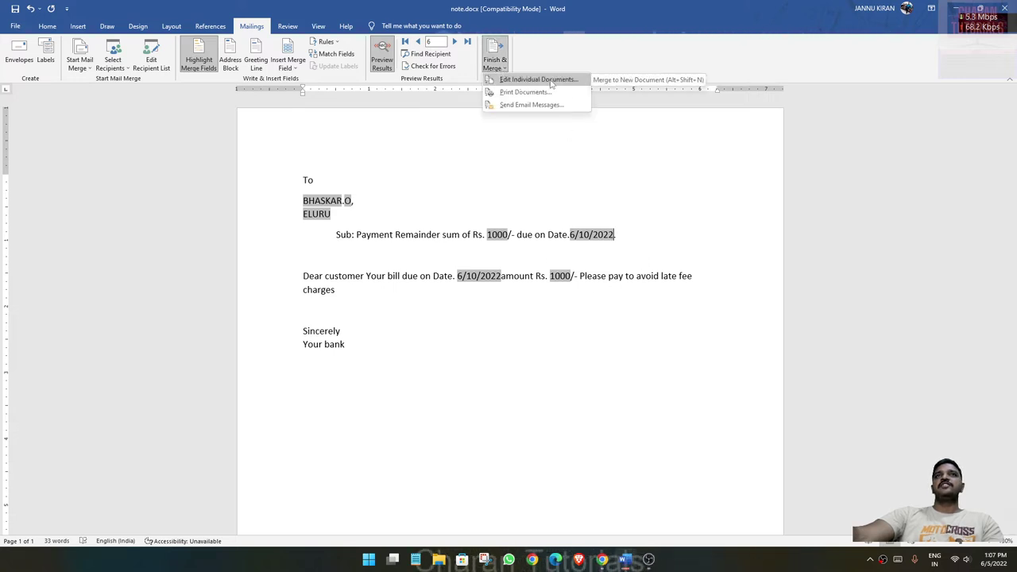
{"action": "left_click", "coordinate": [544, 80]}
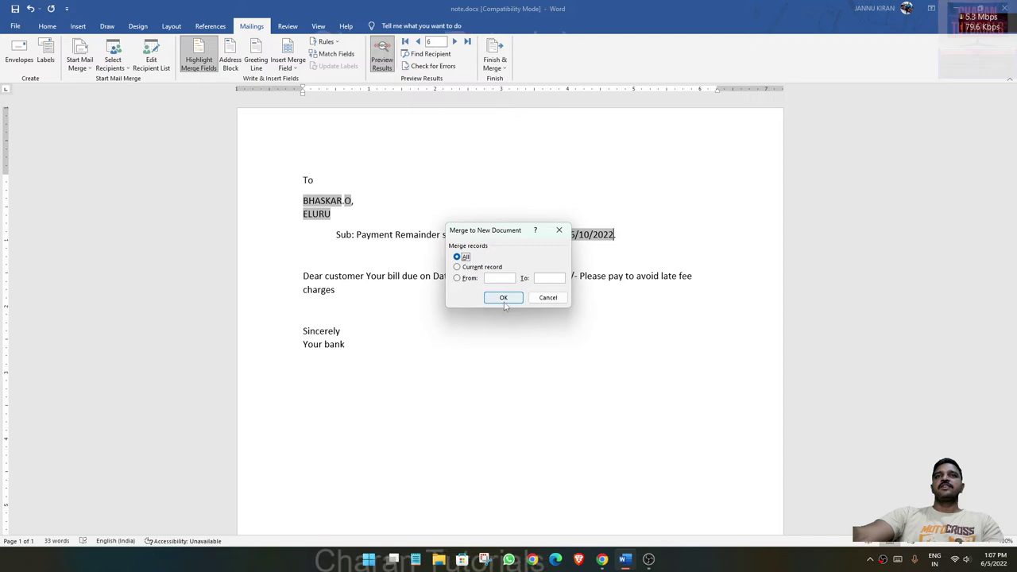
{"action": "left_click", "coordinate": [503, 298]}
Step: Scroll through the six merged letters, then close Letters4 without saving
{"action": "scroll", "coordinate": [458, 278], "scroll_direction": "down", "scroll_amount": 5}
{"action": "scroll", "coordinate": [446, 291], "scroll_direction": "down", "scroll_amount": 5}
{"action": "scroll", "coordinate": [446, 290], "scroll_direction": "down", "scroll_amount": 5}
{"action": "scroll", "coordinate": [455, 391], "scroll_direction": "down", "scroll_amount": 6}
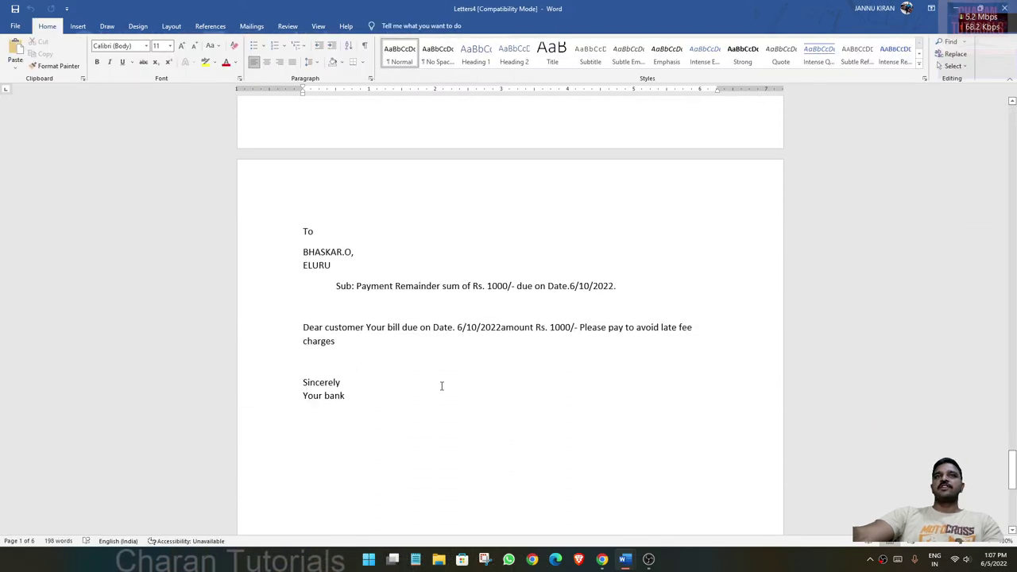
{"action": "scroll", "coordinate": [419, 291], "scroll_direction": "down", "scroll_amount": 5}
{"action": "scroll", "coordinate": [411, 292], "scroll_direction": "down", "scroll_amount": 5}
{"action": "scroll", "coordinate": [416, 283], "scroll_direction": "up", "scroll_amount": 7}
{"action": "scroll", "coordinate": [416, 283], "scroll_direction": "up", "scroll_amount": 5}
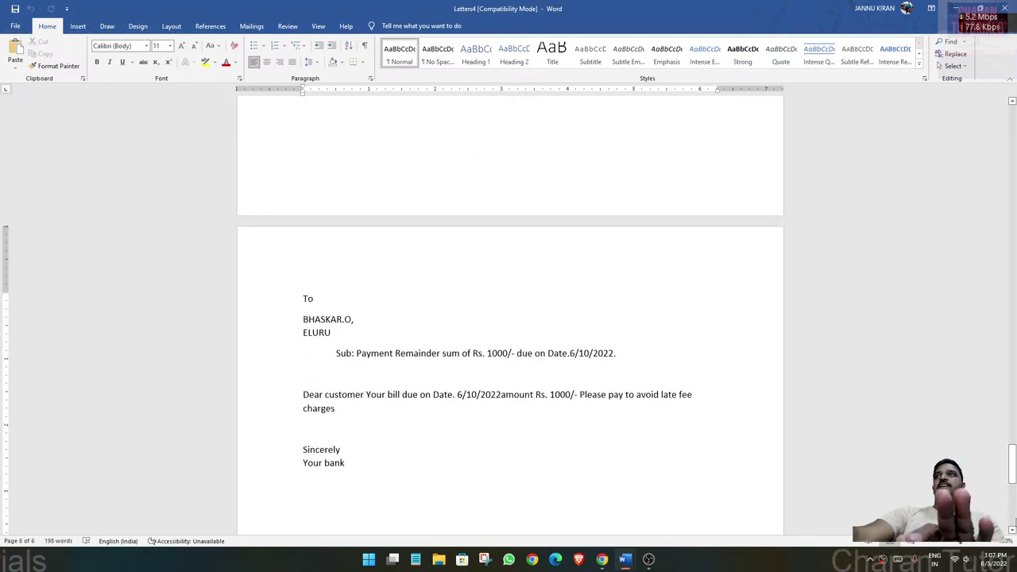
{"action": "scroll", "coordinate": [1012, 97], "scroll_direction": "up", "scroll_amount": 5}
{"action": "left_click", "coordinate": [1004, 7]}
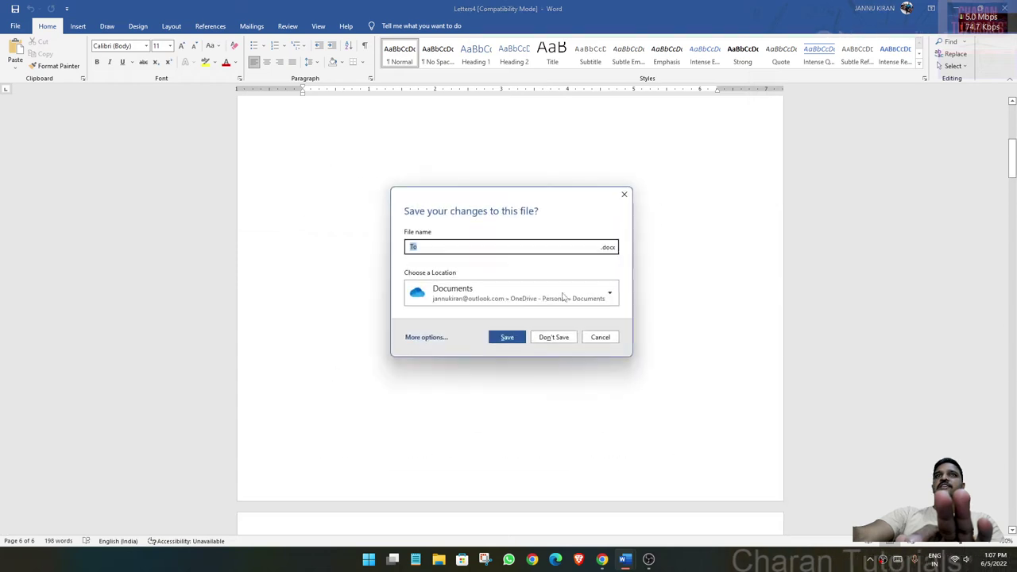
{"action": "left_click", "coordinate": [551, 336]}
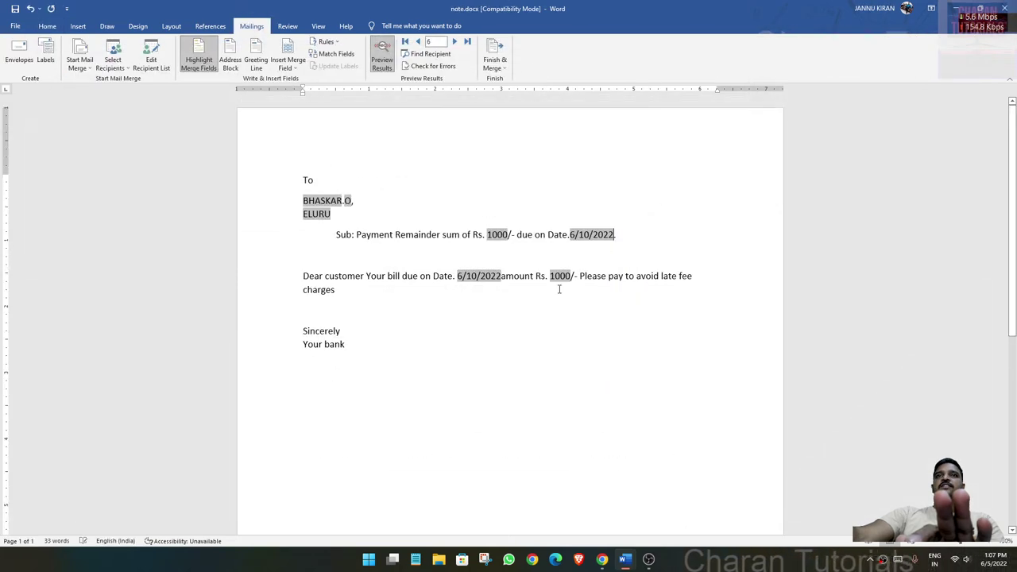
{"action": "left_click", "coordinate": [494, 56]}
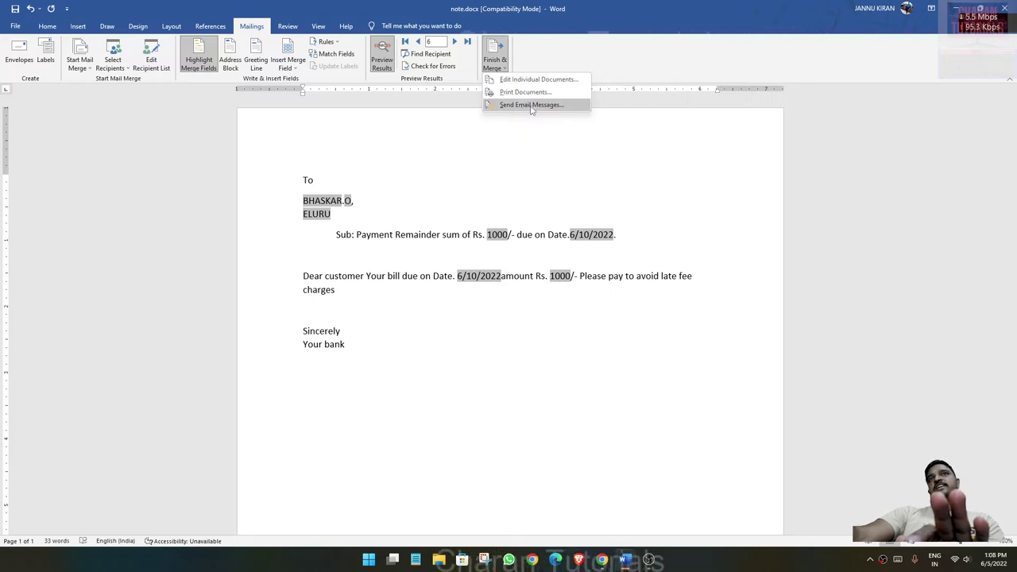
{"action": "left_click", "coordinate": [524, 106]}
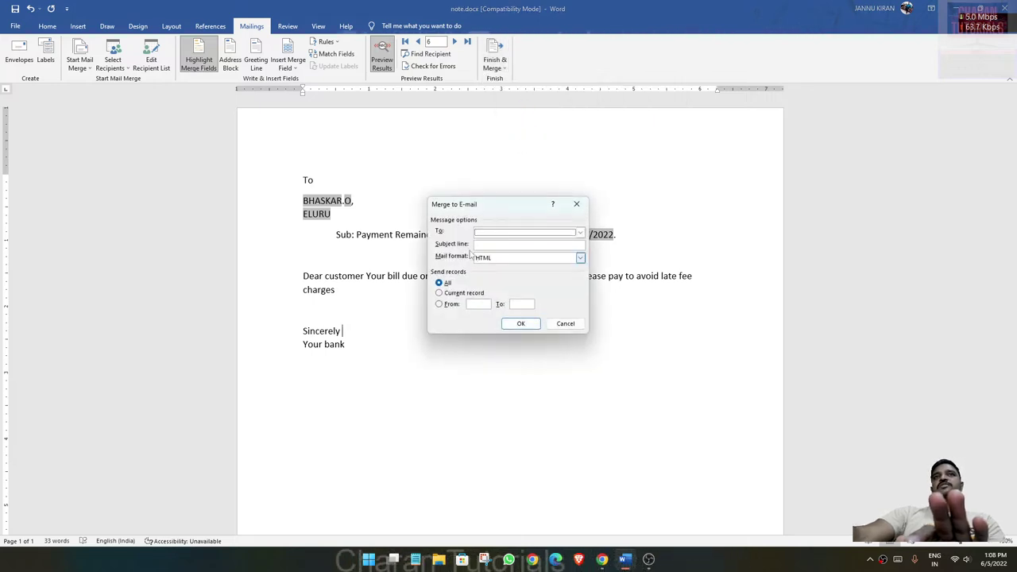
{"action": "left_click", "coordinate": [564, 232]}
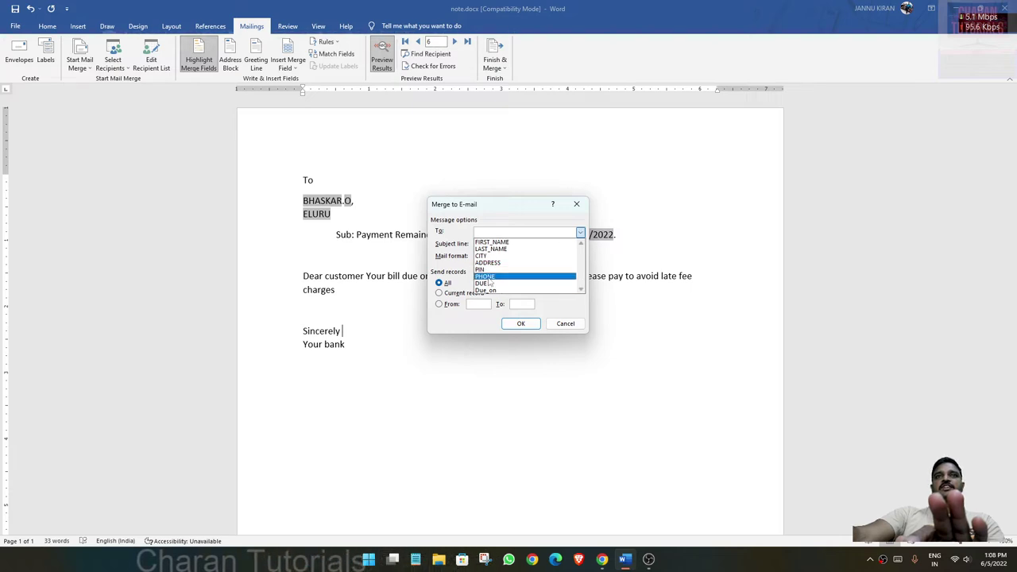
{"action": "left_click", "coordinate": [490, 277]}
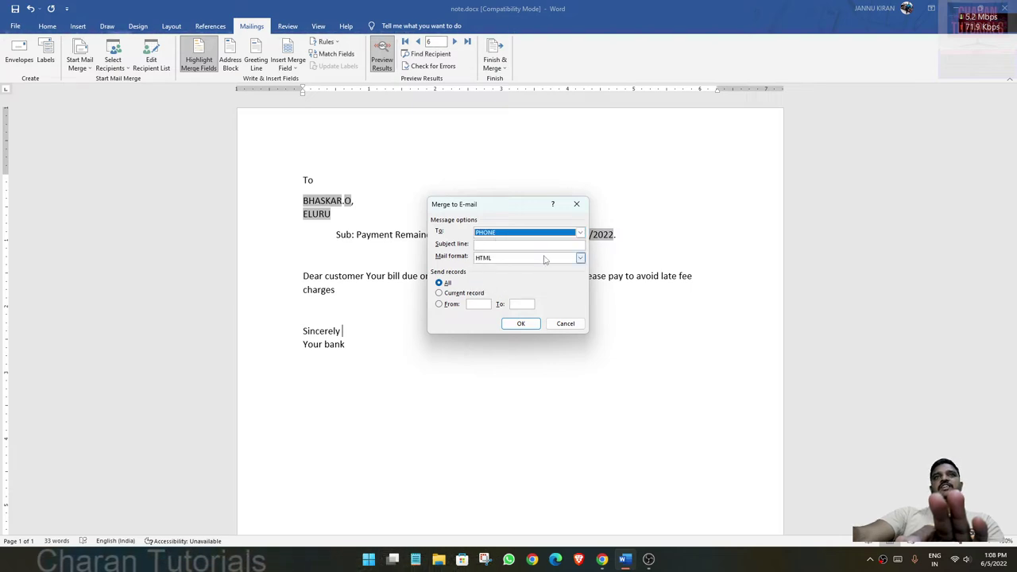
{"action": "left_click", "coordinate": [500, 246]}
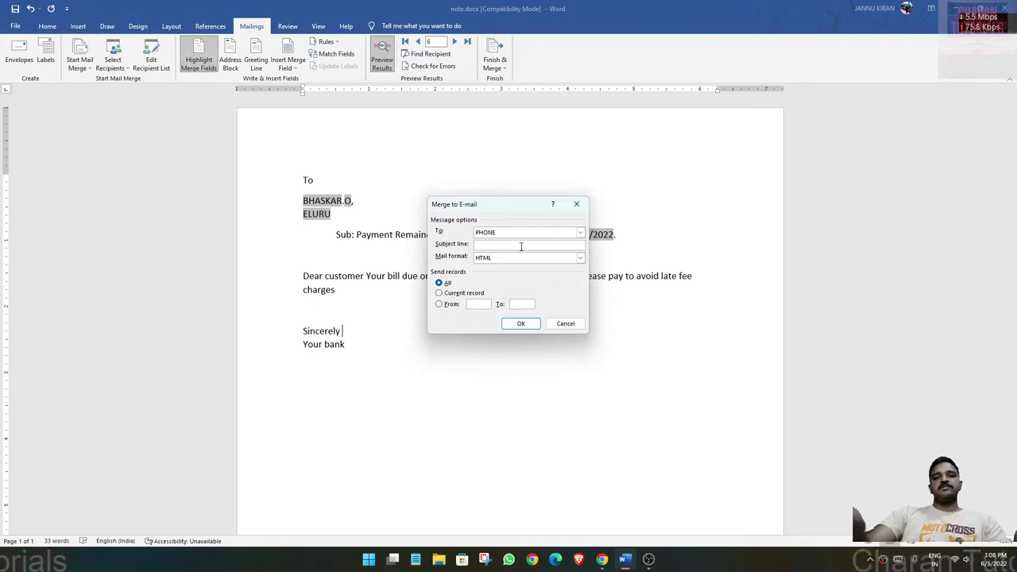
{"action": "type", "text": "due fees"}
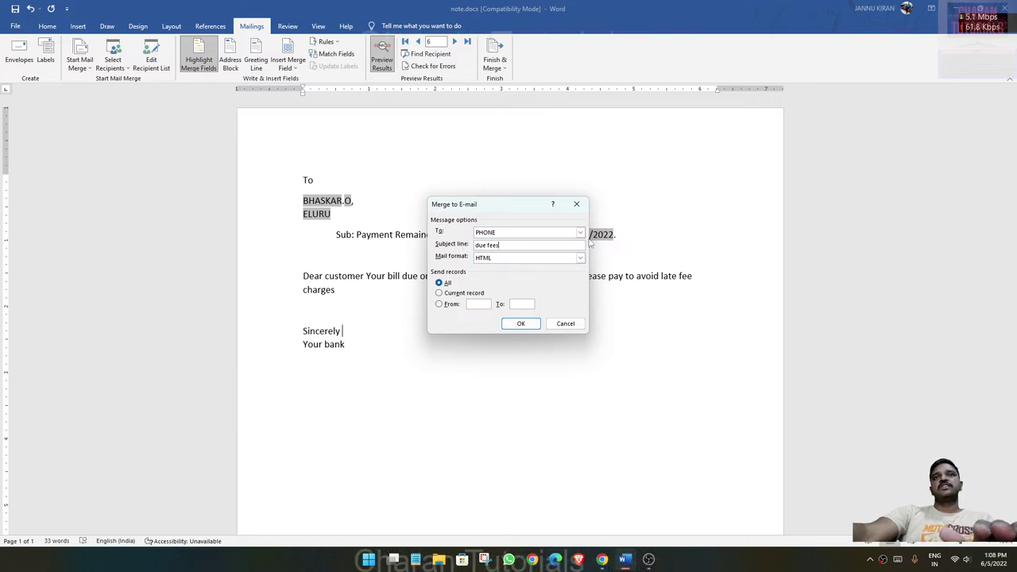
{"action": "left_click", "coordinate": [579, 258]}
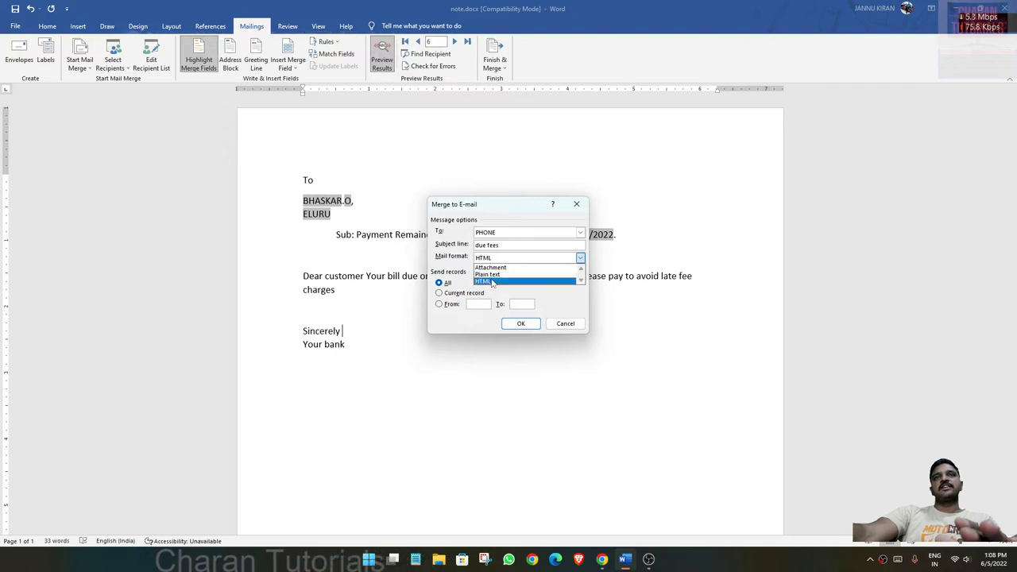
{"action": "left_click", "coordinate": [577, 206]}
{"action": "left_click", "coordinate": [577, 206]}
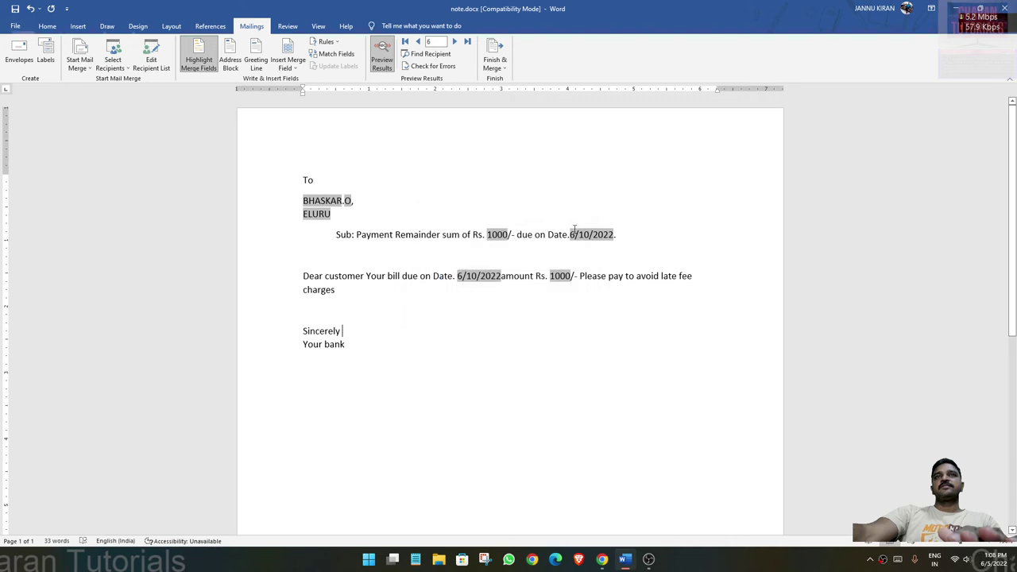
Step: Print all merged letters via Microsoft Print to PDF as 'print', then minimize Word
{"action": "left_click", "coordinate": [494, 57]}
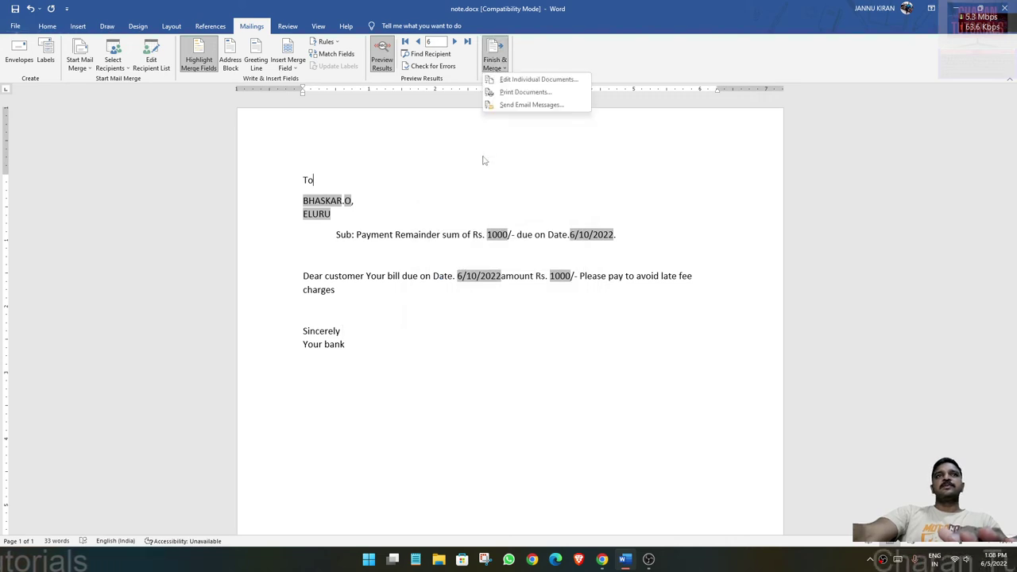
{"action": "left_click", "coordinate": [521, 92]}
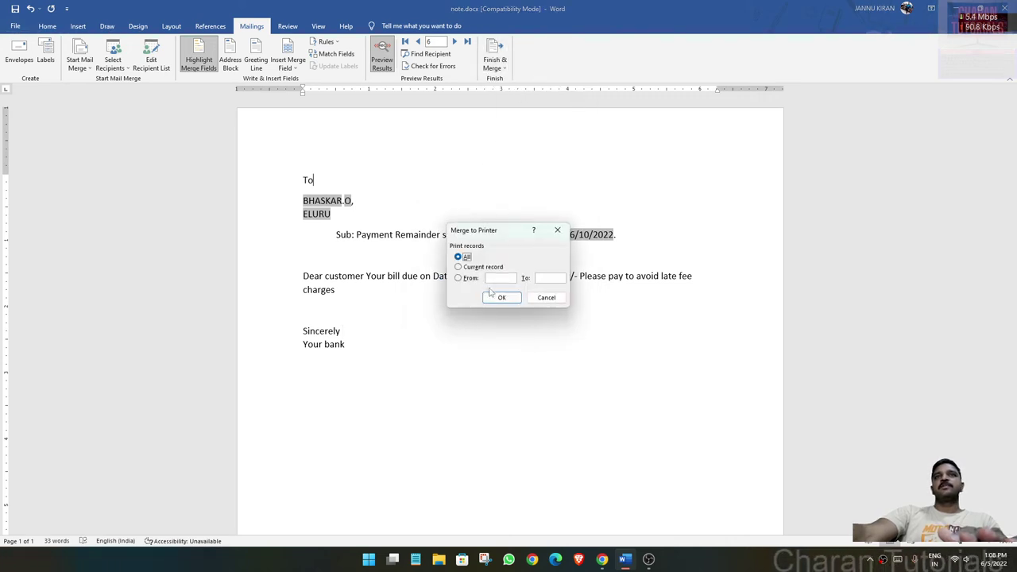
{"action": "left_click", "coordinate": [512, 296]}
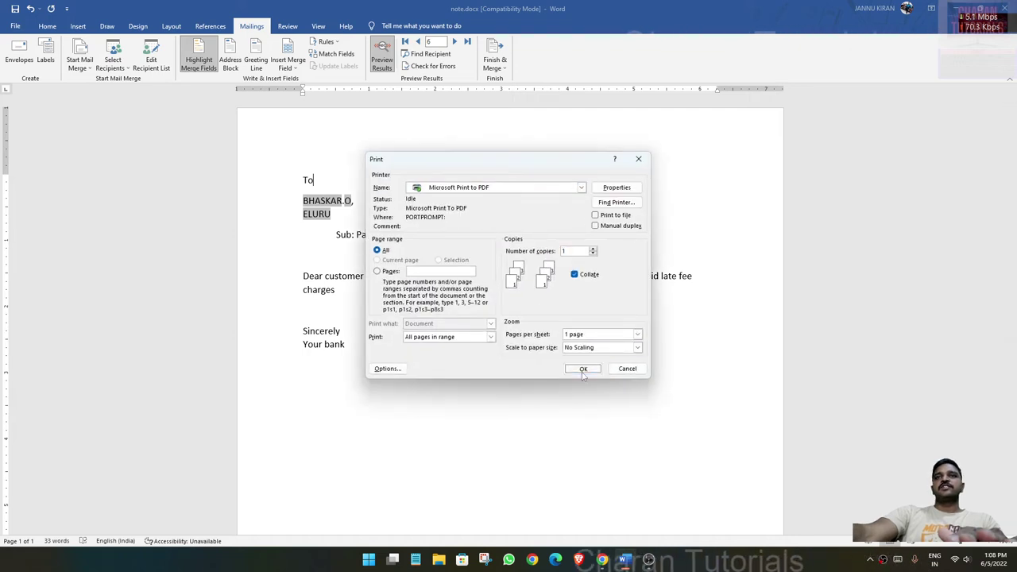
{"action": "key", "text": "Return"}
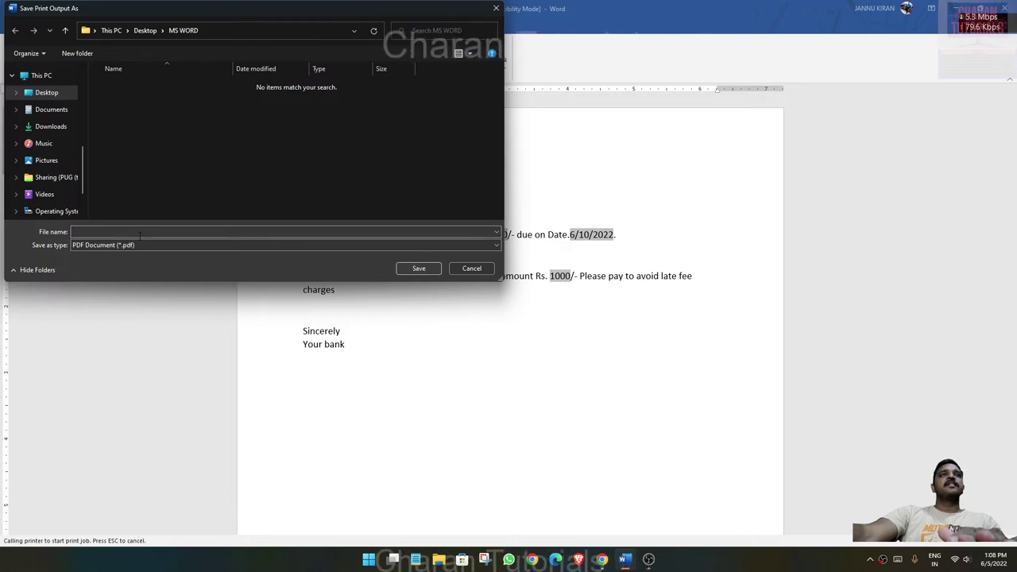
{"action": "type", "text": "print"}
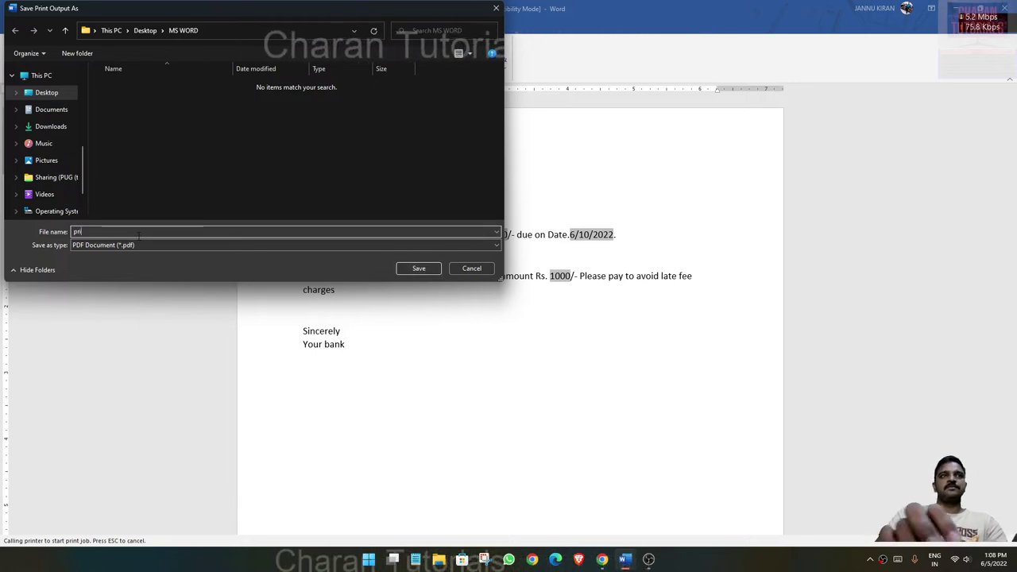
{"action": "left_click", "coordinate": [419, 268]}
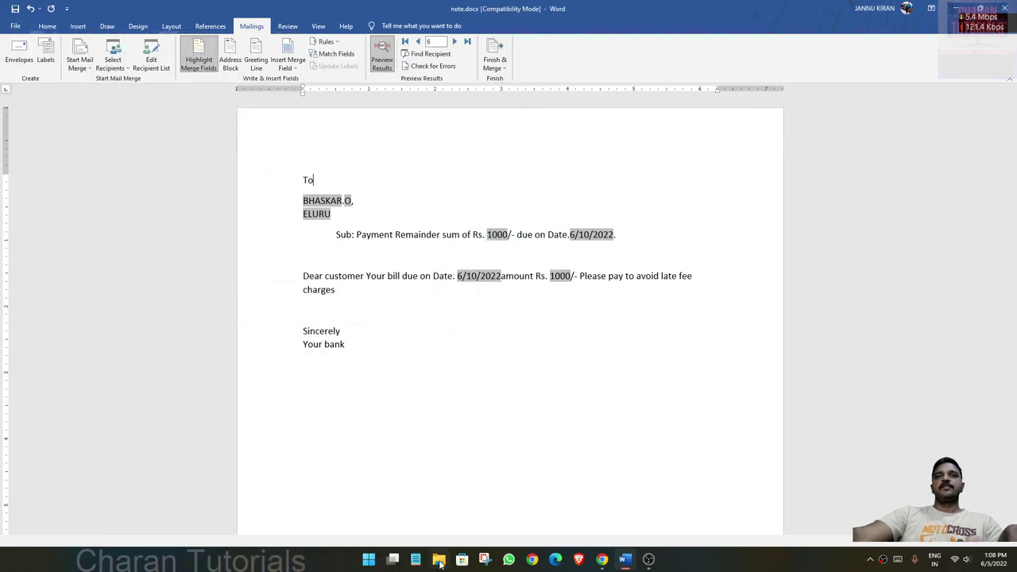
{"action": "left_click", "coordinate": [961, 9]}
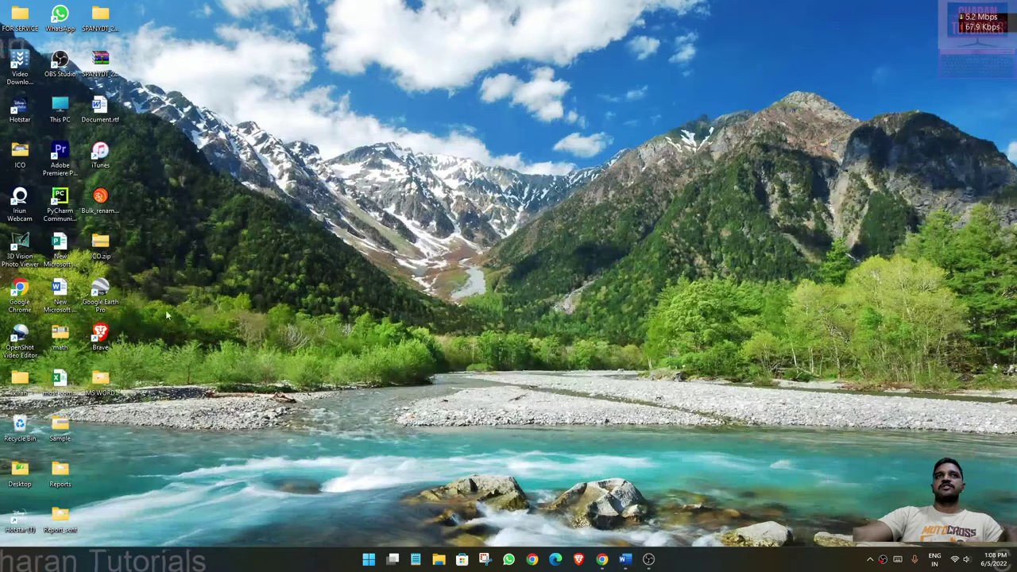
Step: Open print.pdf from the MS WORD folder in Edge and scroll through its first letters
{"action": "double_click", "coordinate": [111, 381]}
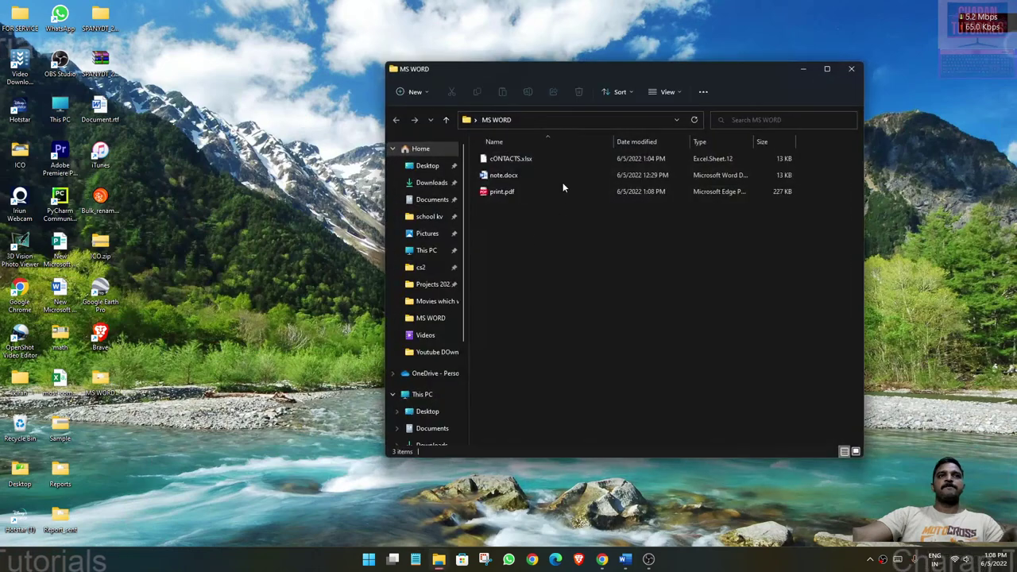
{"action": "double_click", "coordinate": [493, 193]}
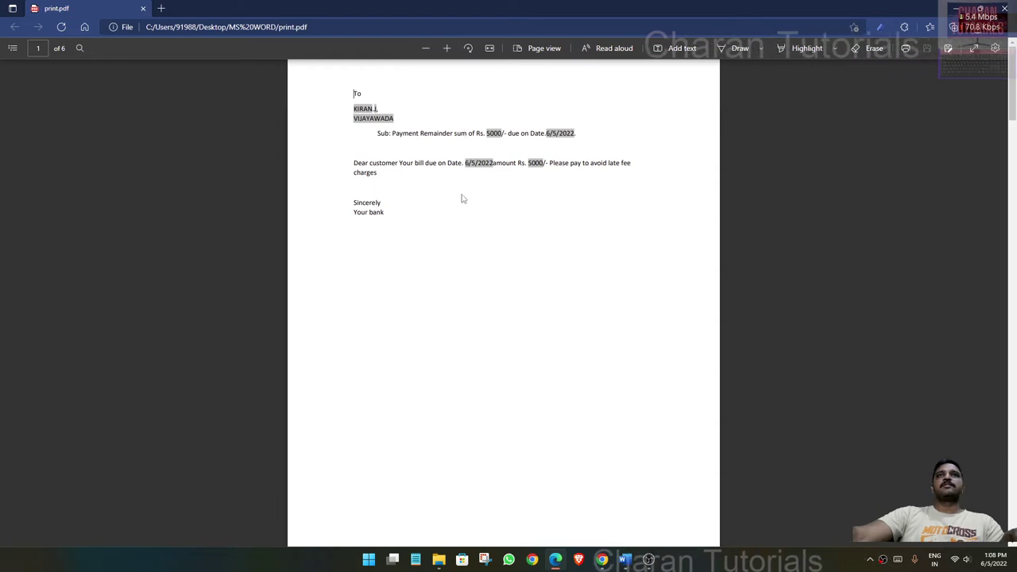
{"action": "scroll", "coordinate": [457, 203], "scroll_direction": "down", "scroll_amount": 10}
{"action": "scroll", "coordinate": [461, 222], "scroll_direction": "down", "scroll_amount": 1}
{"action": "scroll", "coordinate": [453, 278], "scroll_direction": "down", "scroll_amount": 1}
{"action": "scroll", "coordinate": [429, 317], "scroll_direction": "up", "scroll_amount": 1}
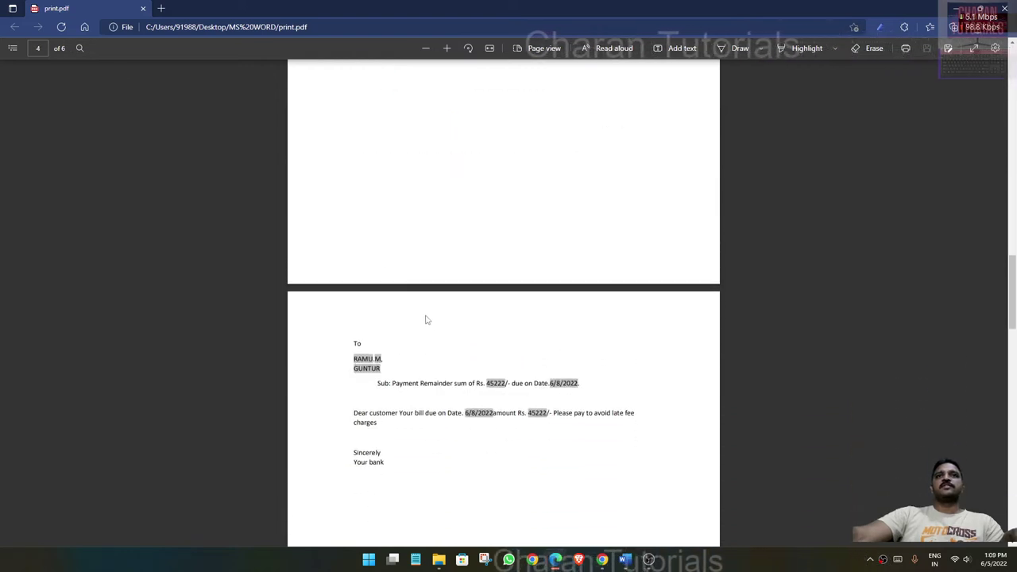
{"action": "scroll", "coordinate": [417, 302], "scroll_direction": "down", "scroll_amount": 3}
{"action": "scroll", "coordinate": [413, 191], "scroll_direction": "down", "scroll_amount": 4}
{"action": "scroll", "coordinate": [397, 179], "scroll_direction": "up", "scroll_amount": 1}
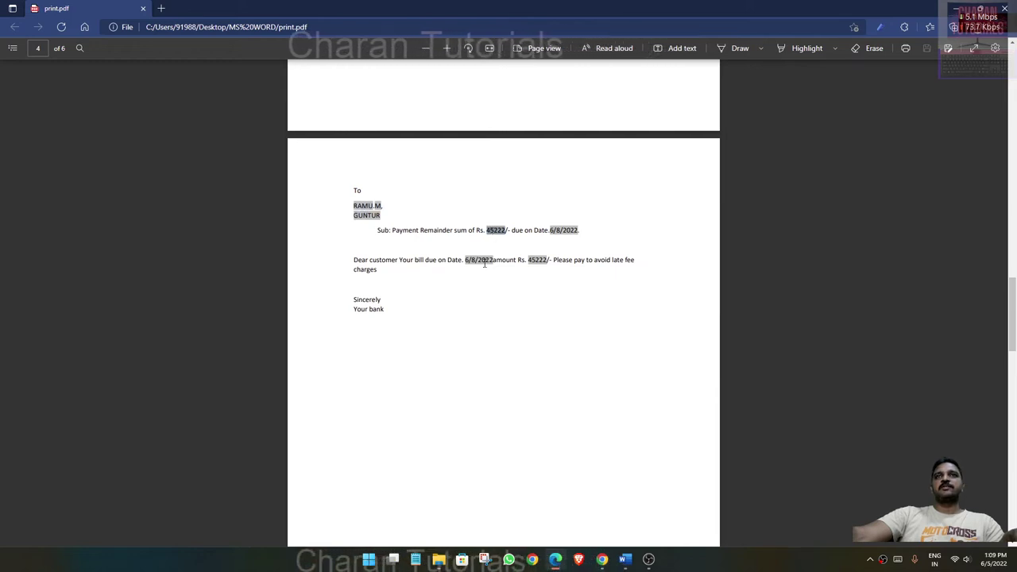
Step: Finish reviewing the six letters, close the PDF and return to note.docx in Word
{"action": "scroll", "coordinate": [537, 259], "scroll_direction": "down", "scroll_amount": 4}
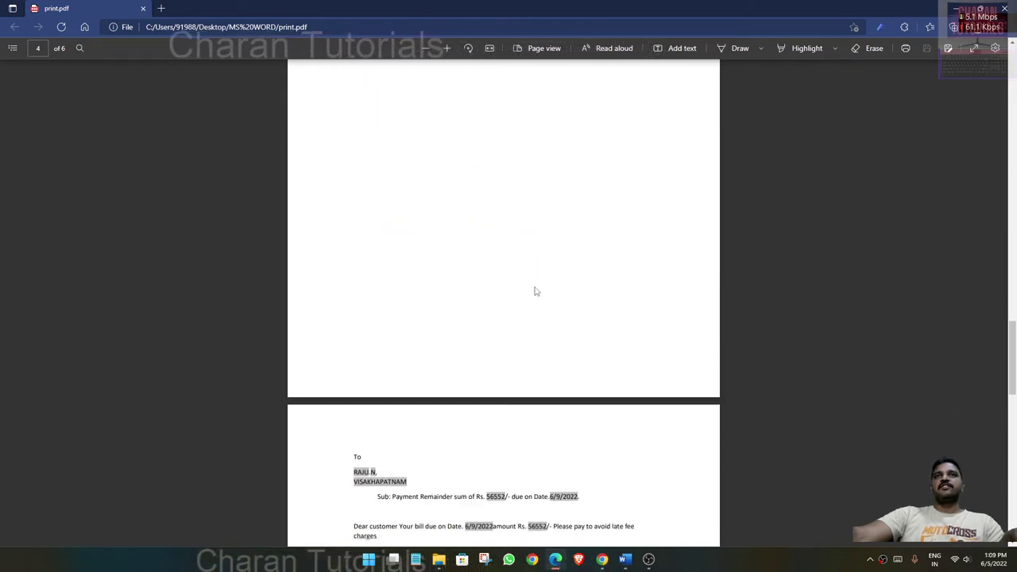
{"action": "scroll", "coordinate": [535, 291], "scroll_direction": "down", "scroll_amount": 4}
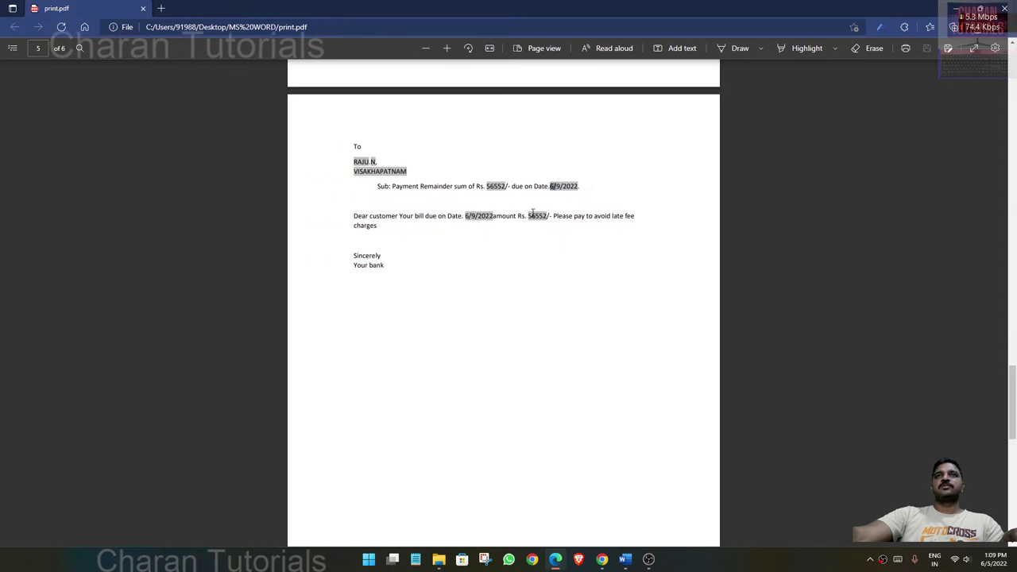
{"action": "scroll", "coordinate": [422, 248], "scroll_direction": "up", "scroll_amount": 3}
{"action": "scroll", "coordinate": [419, 255], "scroll_direction": "down", "scroll_amount": 5}
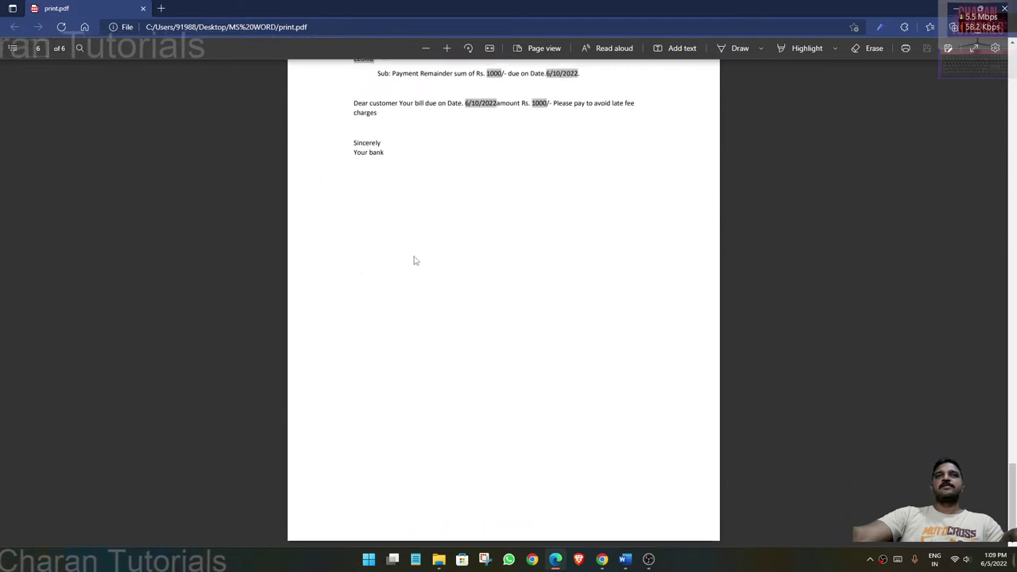
{"action": "scroll", "coordinate": [429, 239], "scroll_direction": "up", "scroll_amount": 8}
{"action": "scroll", "coordinate": [418, 227], "scroll_direction": "up", "scroll_amount": 7}
{"action": "scroll", "coordinate": [419, 225], "scroll_direction": "down", "scroll_amount": 3}
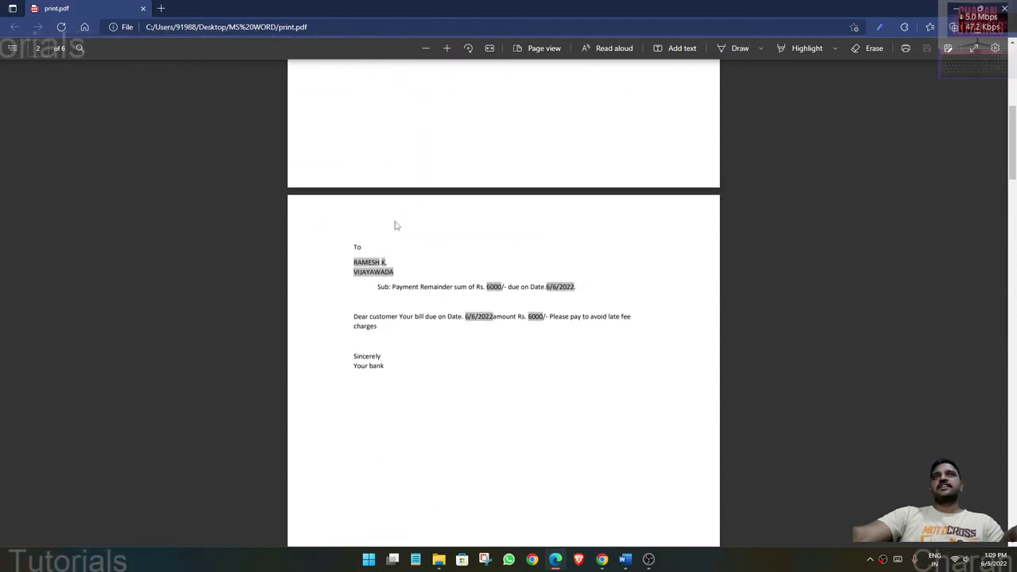
{"action": "scroll", "coordinate": [395, 224], "scroll_direction": "down", "scroll_amount": 2}
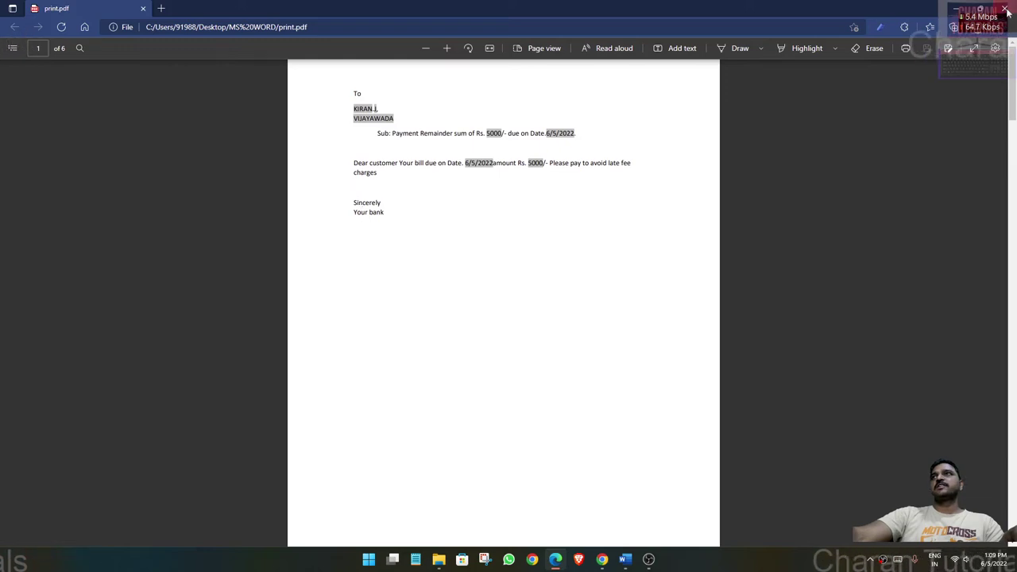
{"action": "left_click", "coordinate": [1005, 9]}
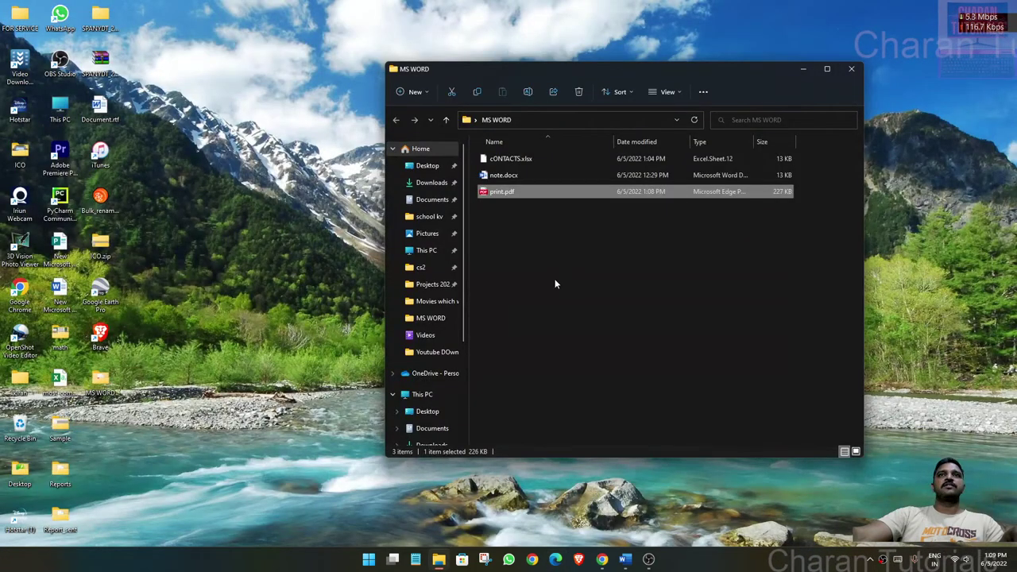
{"action": "left_click", "coordinate": [626, 559]}
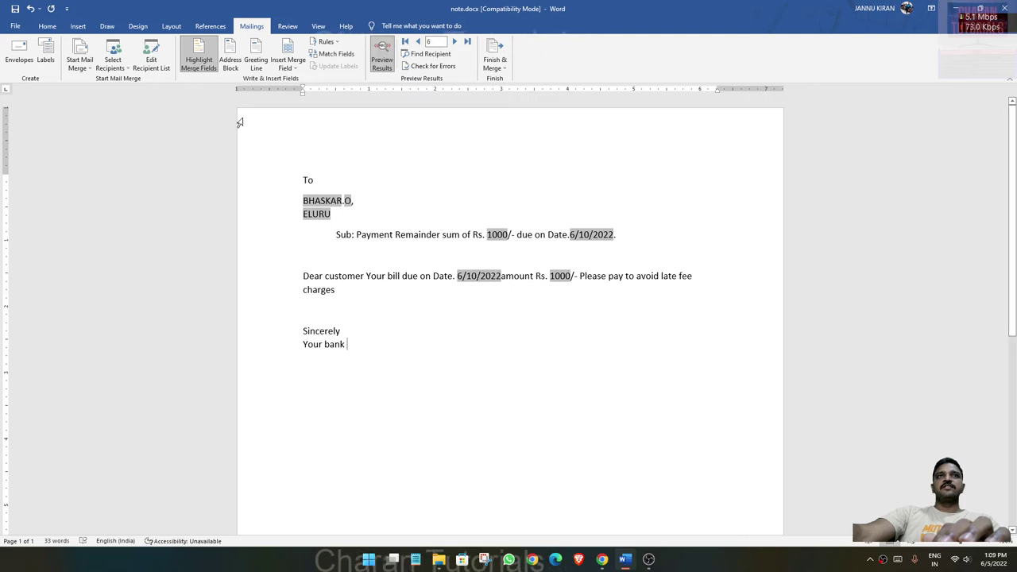
Step: Turn off Highlight Merge Fields, then reopen print.pdf to compare and close it again
{"action": "left_click", "coordinate": [203, 70]}
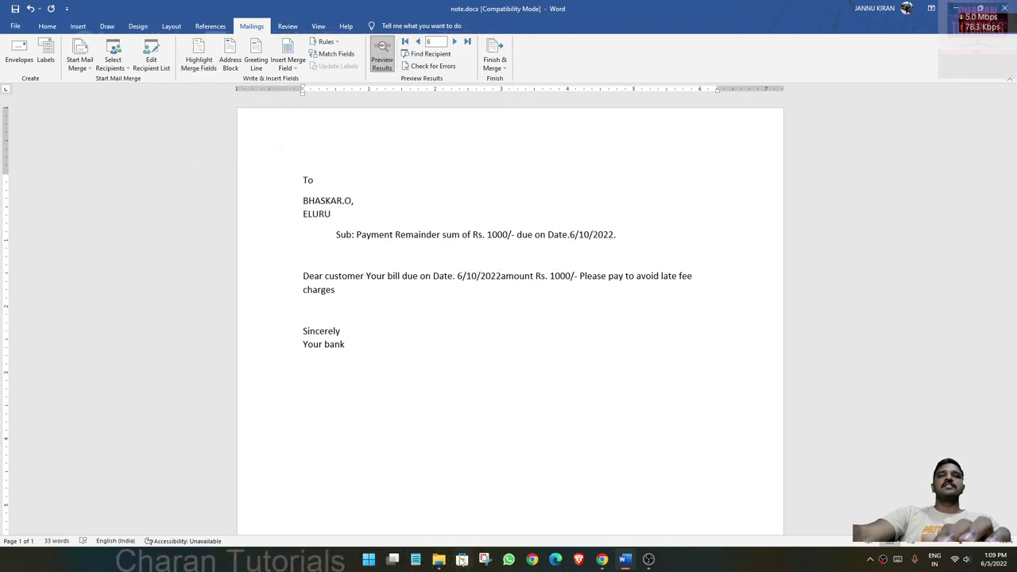
{"action": "left_click", "coordinate": [440, 560]}
{"action": "double_click", "coordinate": [490, 199]}
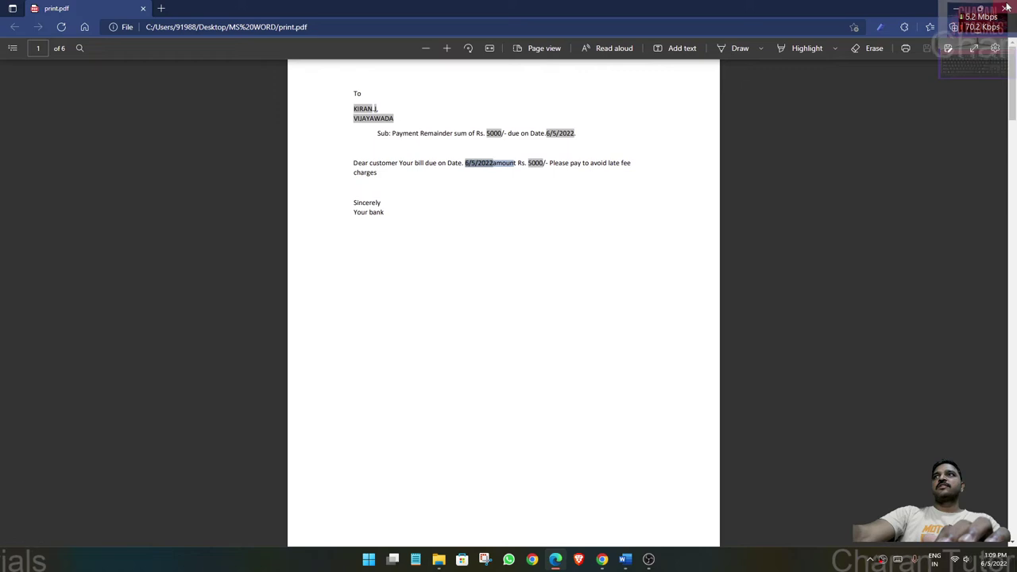
{"action": "key", "text": "alt+F4"}
{"action": "left_click", "coordinate": [283, 157]}
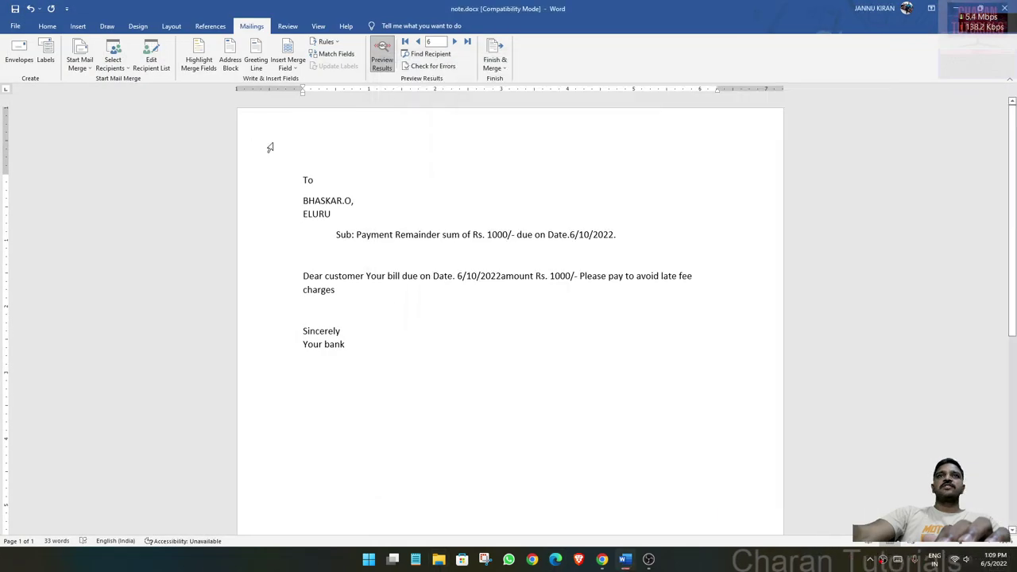
Step: Print all merged letters via Microsoft Print to PDF, saving as print.2 in MS WORD
{"action": "left_click", "coordinate": [494, 59]}
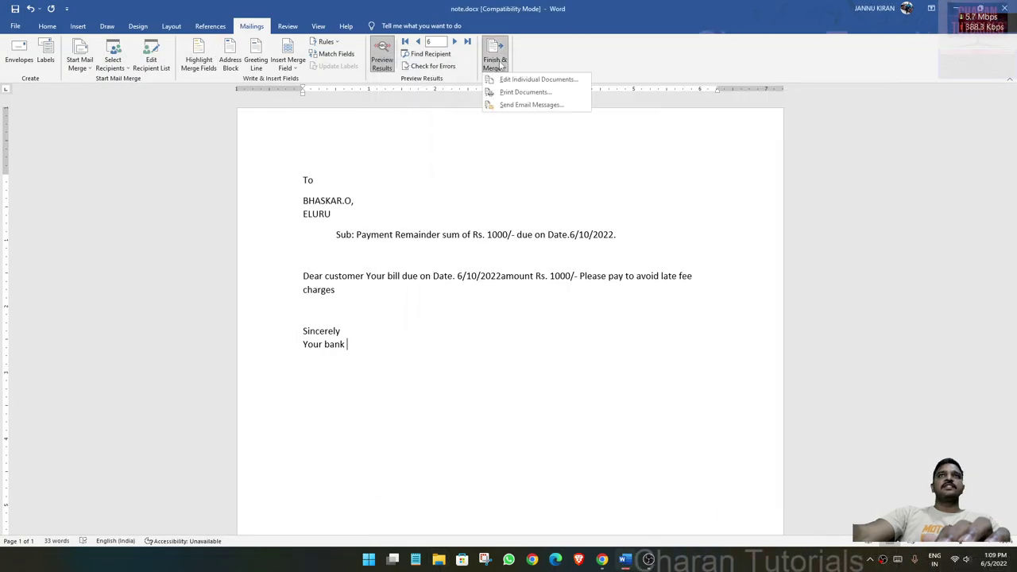
{"action": "left_click", "coordinate": [513, 93]}
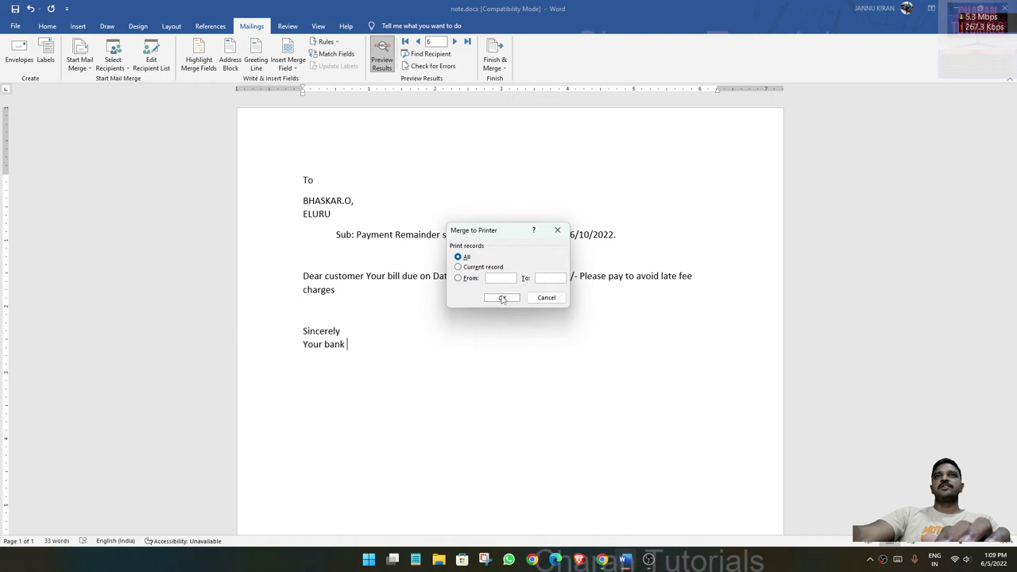
{"action": "left_click", "coordinate": [499, 296]}
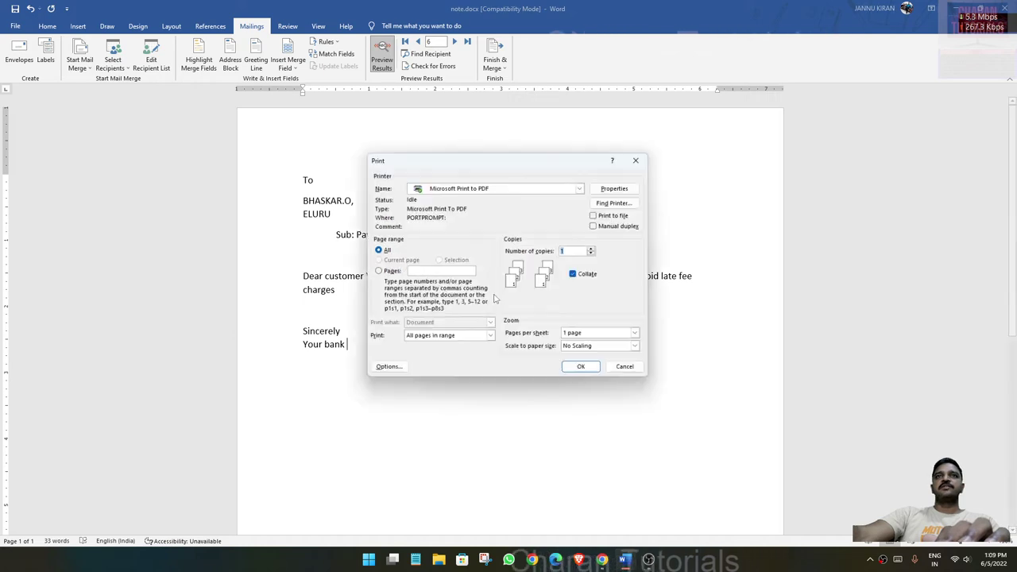
{"action": "left_click", "coordinate": [582, 369]}
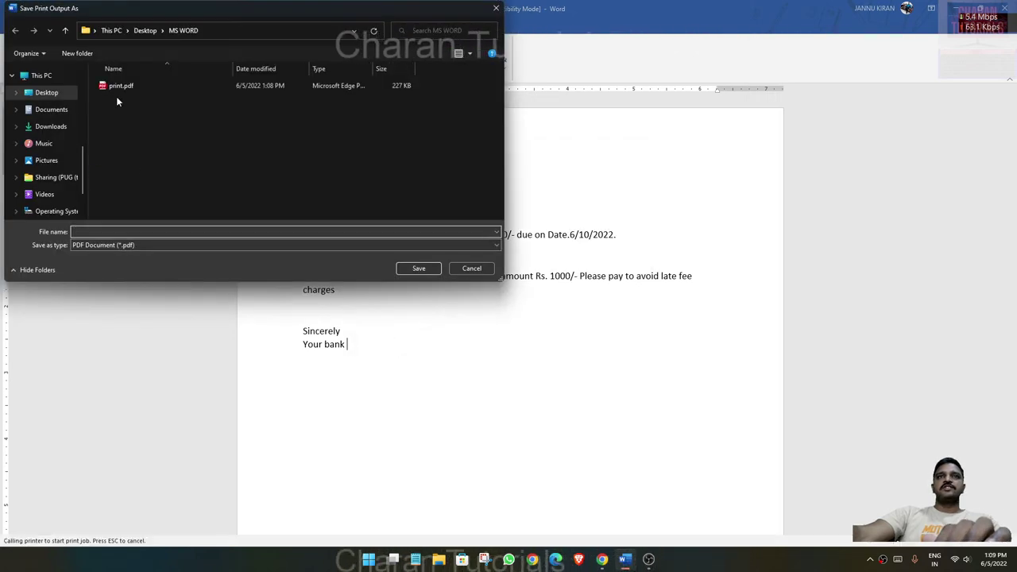
{"action": "double_click", "coordinate": [137, 232]}
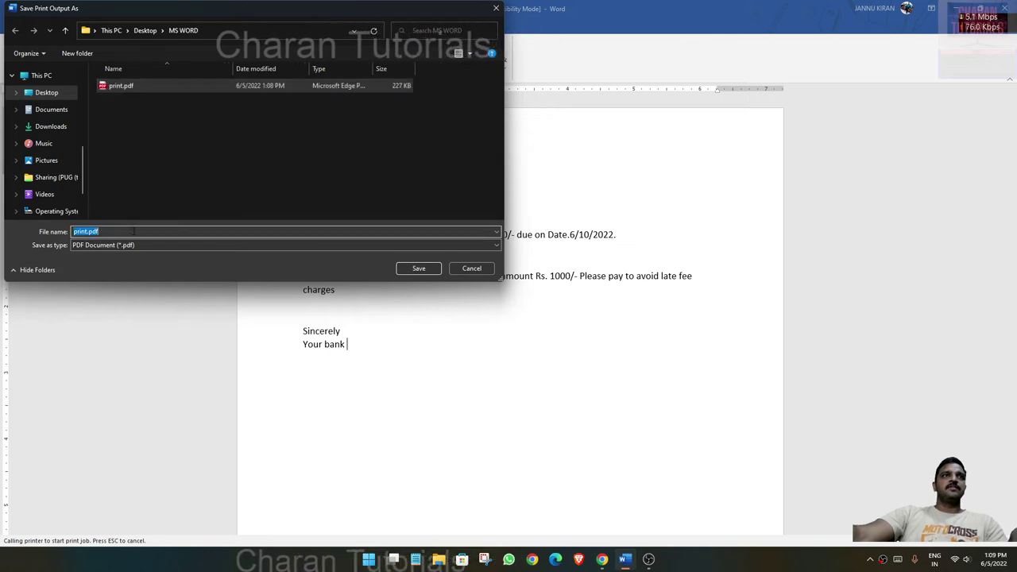
{"action": "type", "text": "print."}
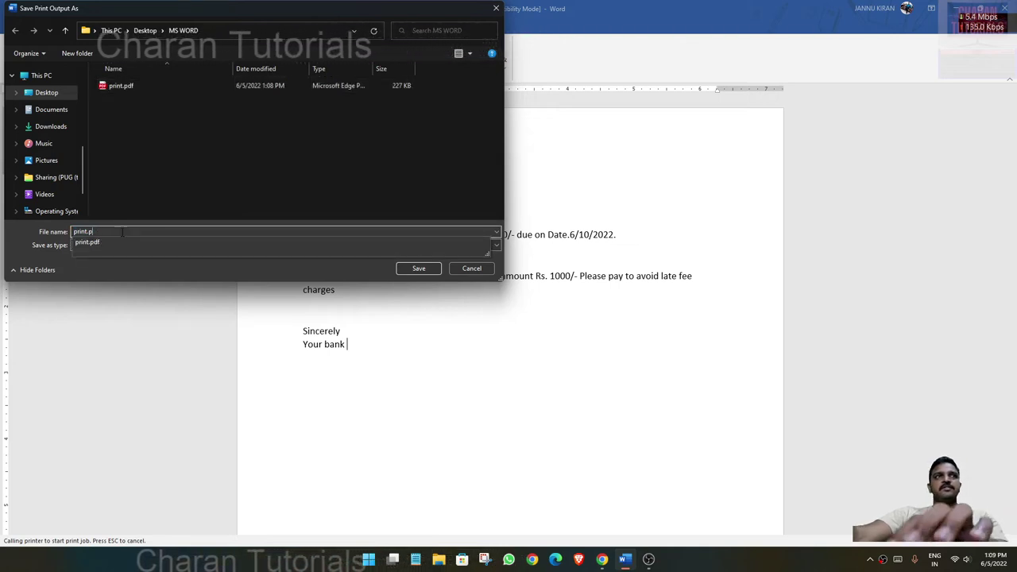
{"action": "left_click", "coordinate": [413, 269]}
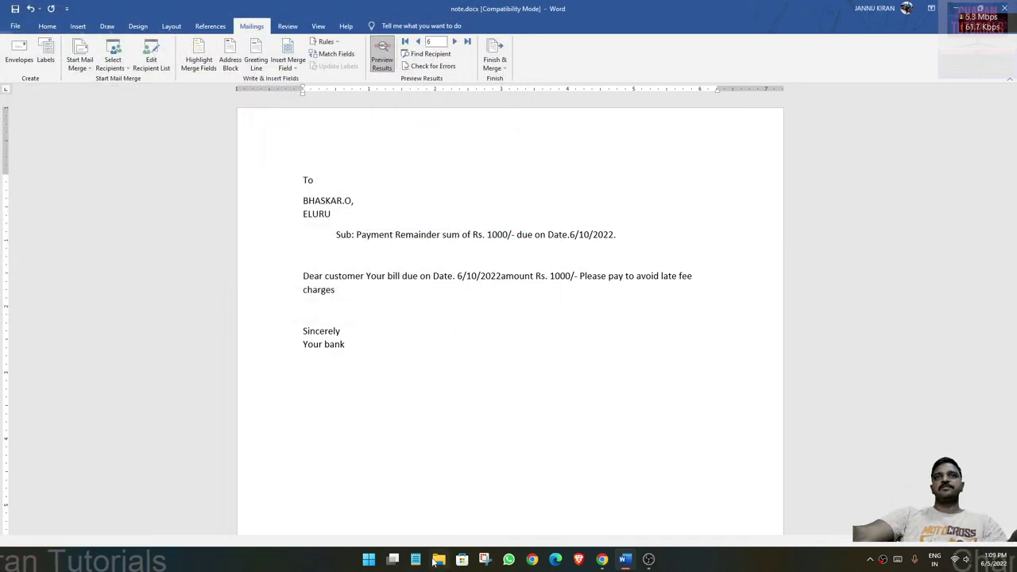
Step: Open print.2.pdf from the MS WORD folder in Edge and scroll through its six unshaded letters
{"action": "key", "text": "super+d"}
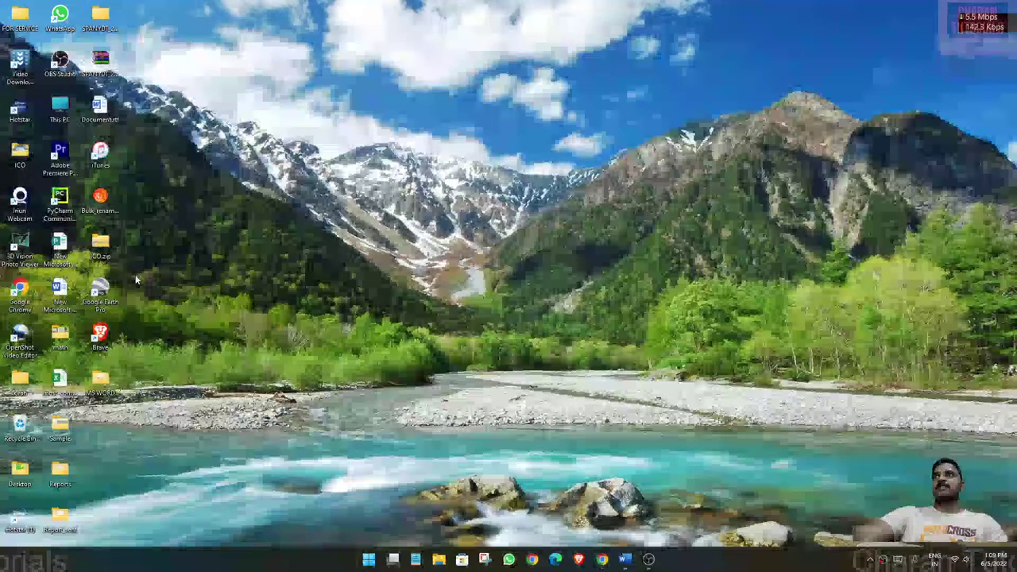
{"action": "double_click", "coordinate": [101, 381]}
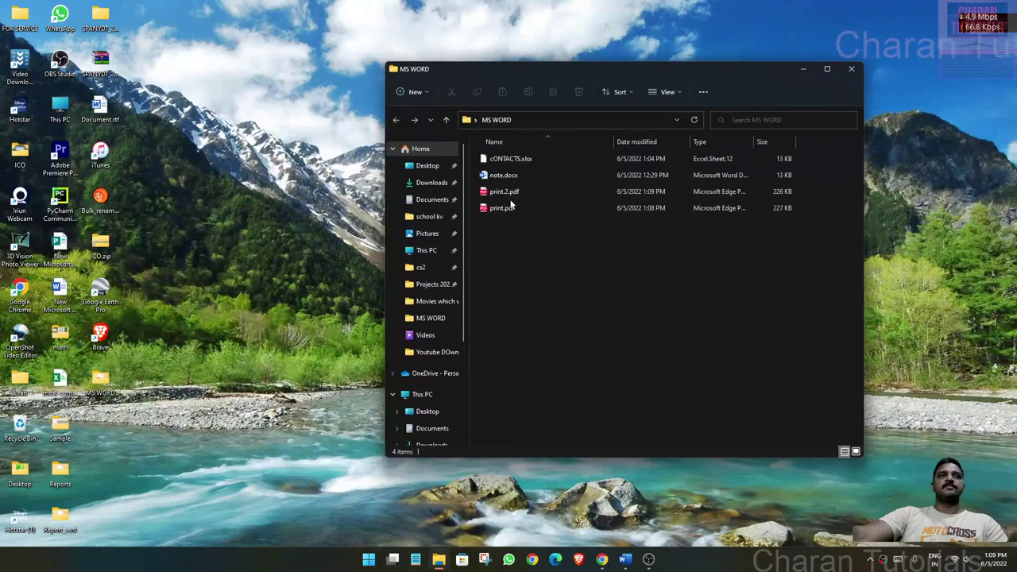
{"action": "double_click", "coordinate": [503, 193]}
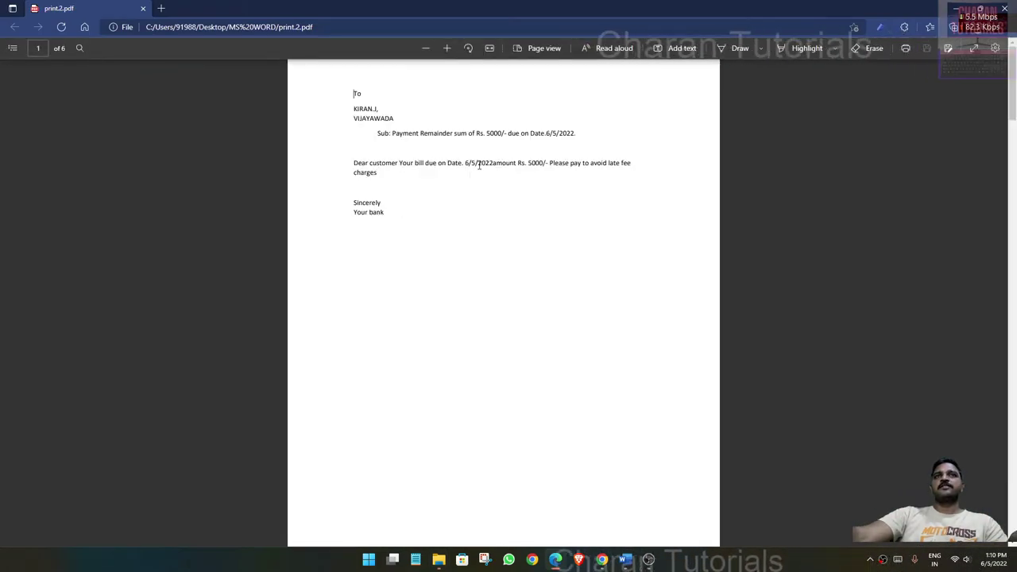
{"action": "double_click", "coordinate": [494, 133]}
{"action": "scroll", "coordinate": [501, 215], "scroll_direction": "down", "scroll_amount": 3}
{"action": "scroll", "coordinate": [501, 214], "scroll_direction": "down", "scroll_amount": 5}
{"action": "scroll", "coordinate": [556, 283], "scroll_direction": "down", "scroll_amount": 2}
{"action": "mouse_move", "coordinate": [1011, 262]}
{"action": "left_mouse_down"}
{"action": "mouse_move", "coordinate": [1011, 482]}
{"action": "mouse_move", "coordinate": [1012, 72]}
{"action": "left_mouse_up"}
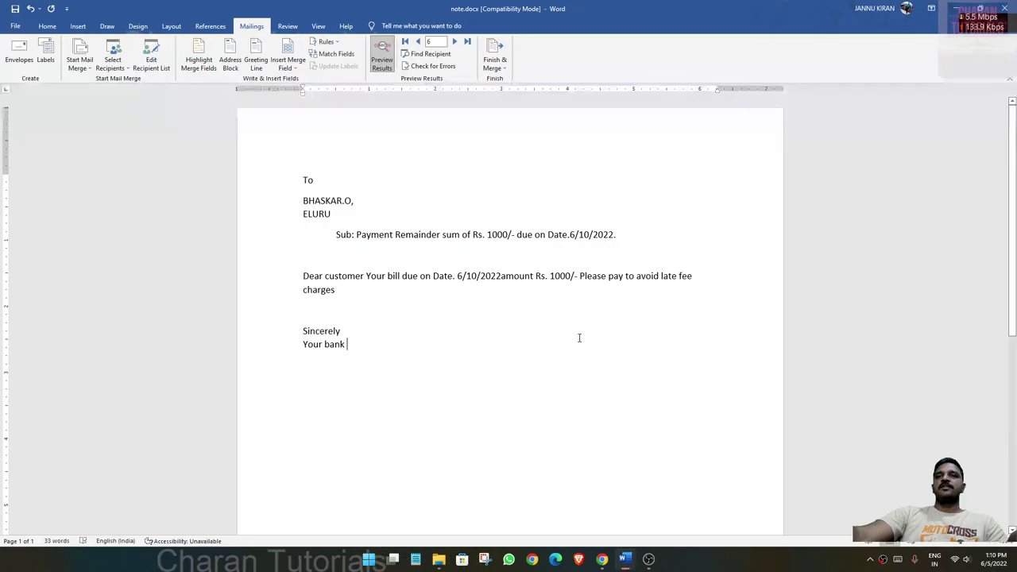
{"action": "scroll", "coordinate": [511, 291], "scroll_direction": "down", "scroll_amount": 3}
{"action": "scroll", "coordinate": [380, 255], "scroll_direction": "down", "scroll_amount": 2}
{"action": "scroll", "coordinate": [380, 255], "scroll_direction": "up", "scroll_amount": 3}
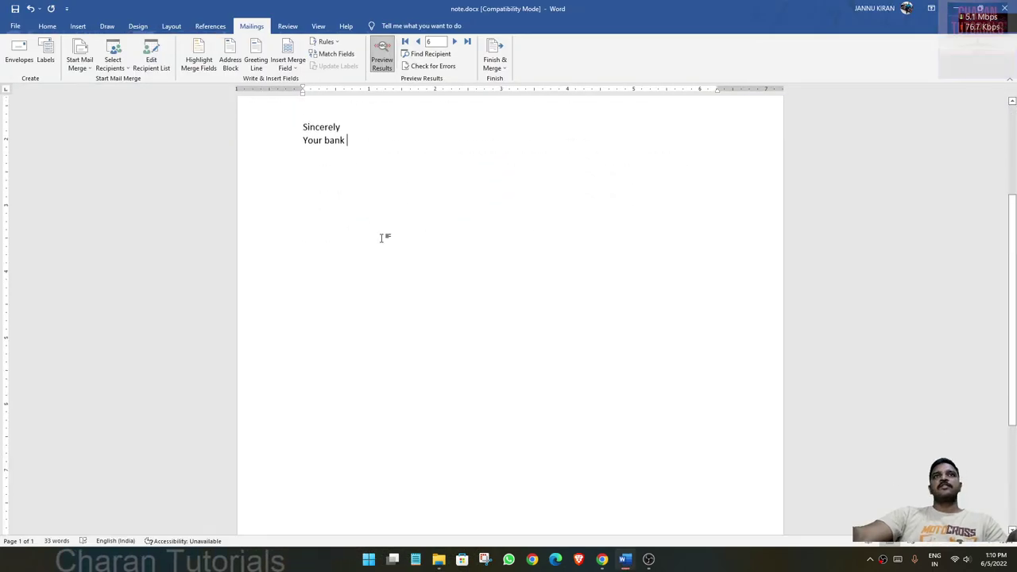
Step: Select all of the reminder letter text in note.docx and delete it
{"action": "scroll", "coordinate": [387, 236], "scroll_direction": "up", "scroll_amount": 5}
{"action": "left_click_drag", "start_coordinate": [466, 357], "coordinate": [262, 111]}
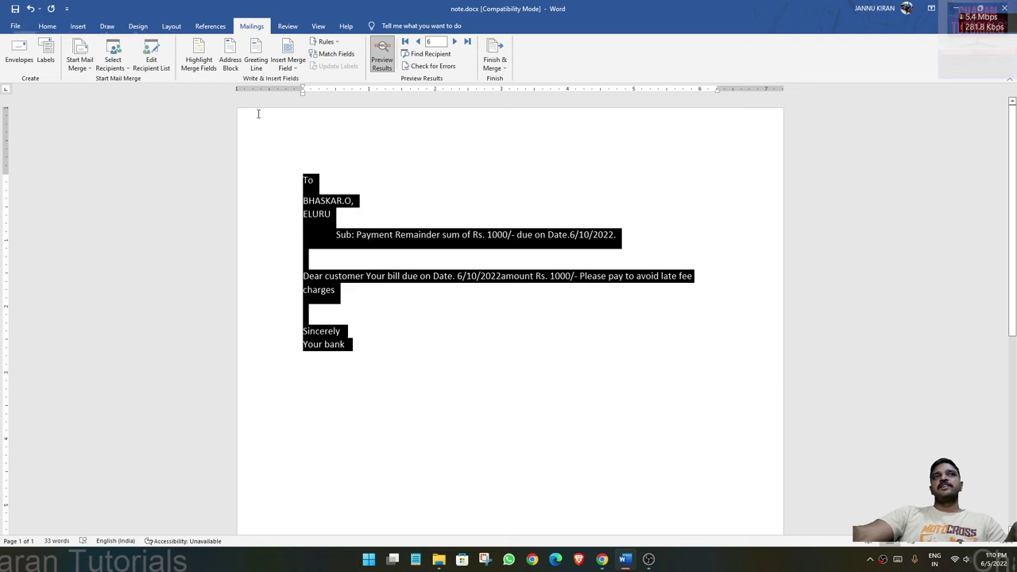
{"action": "key", "text": "Delete"}
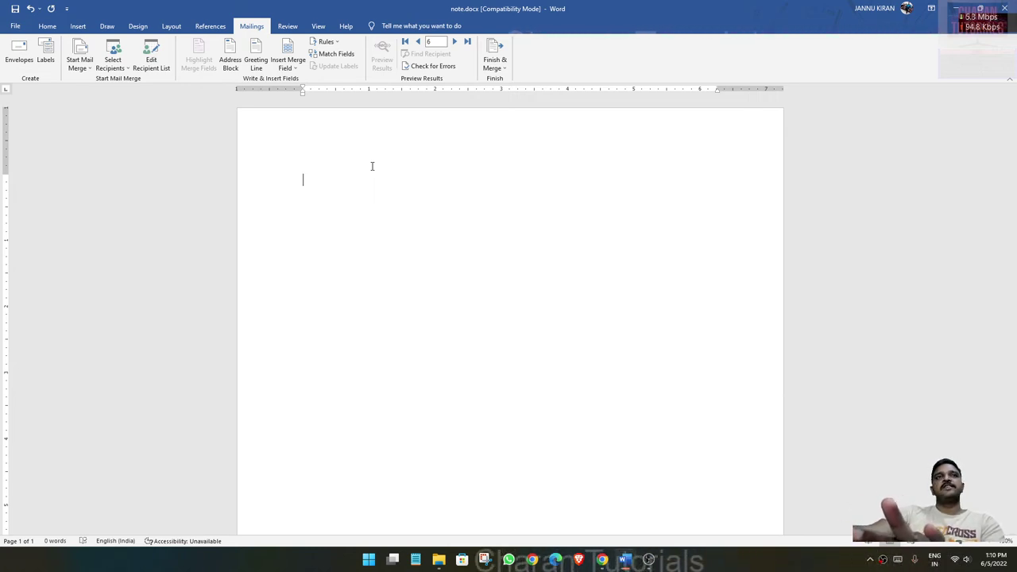
{"action": "scroll", "coordinate": [382, 186], "scroll_direction": "down", "scroll_amount": 1}
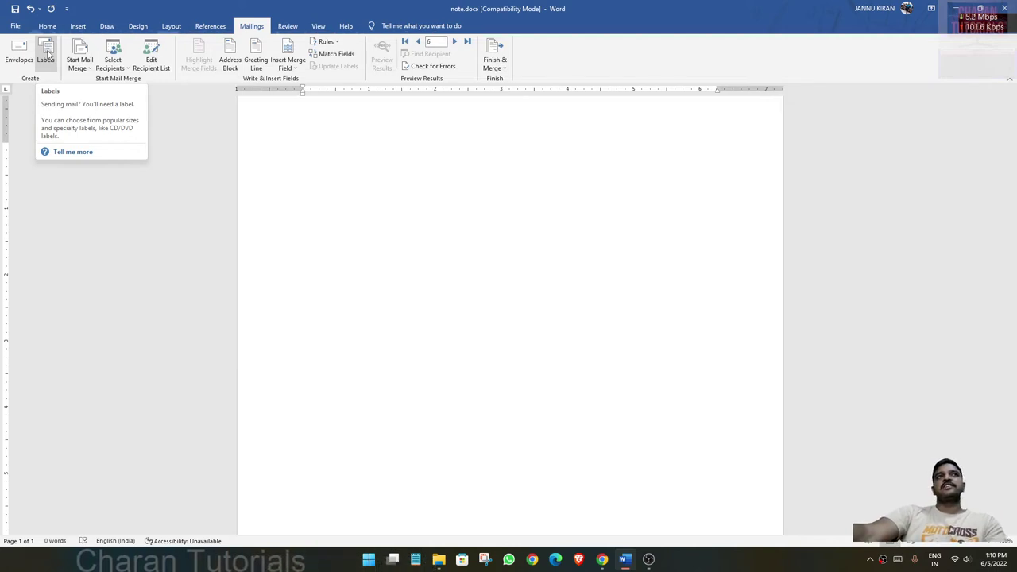
Step: Dismiss the Envelopes and Labels dialog, then start a Labels mail merge to reach Label Options
{"action": "left_click", "coordinate": [48, 54]}
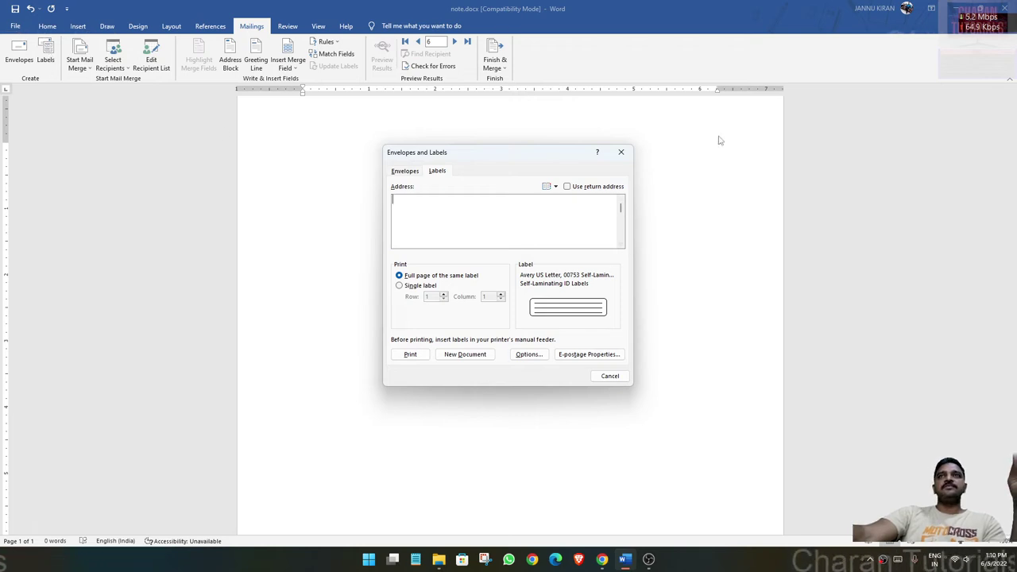
{"action": "left_click", "coordinate": [621, 154]}
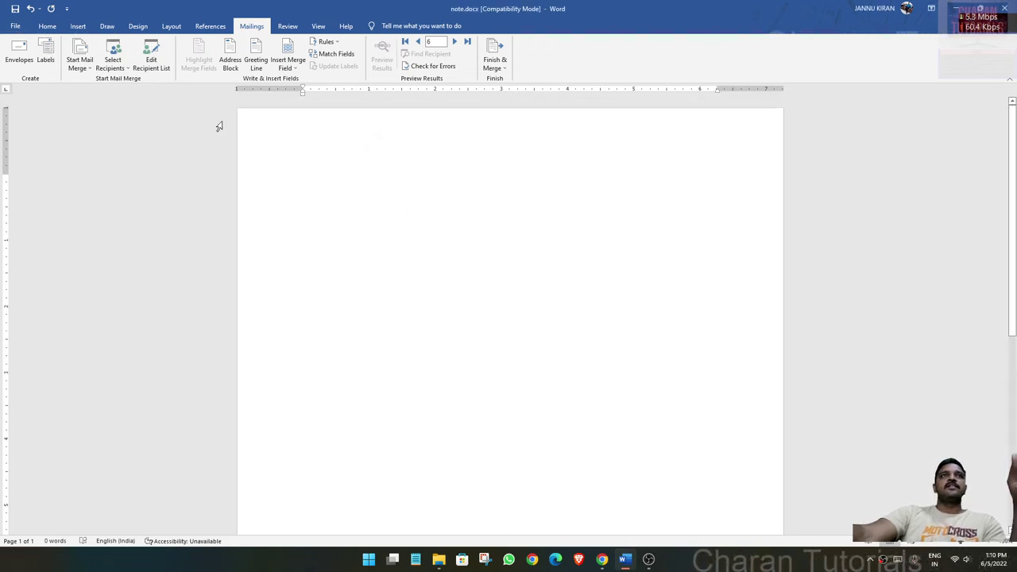
{"action": "left_click", "coordinate": [91, 76]}
{"action": "left_click", "coordinate": [94, 118]}
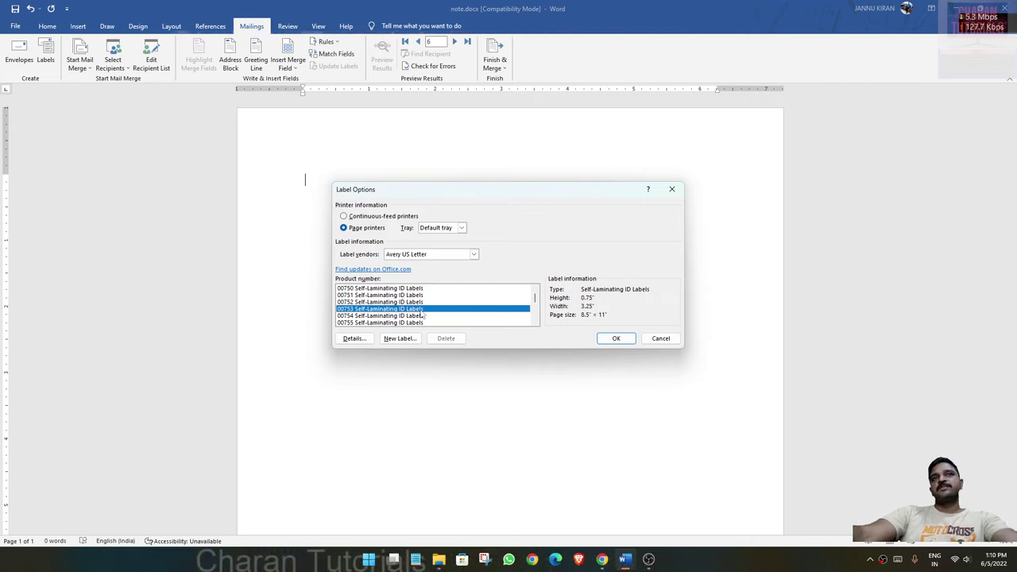
Step: Select Avery US Letter as the label vendor in Label Options
{"action": "left_click", "coordinate": [474, 254]}
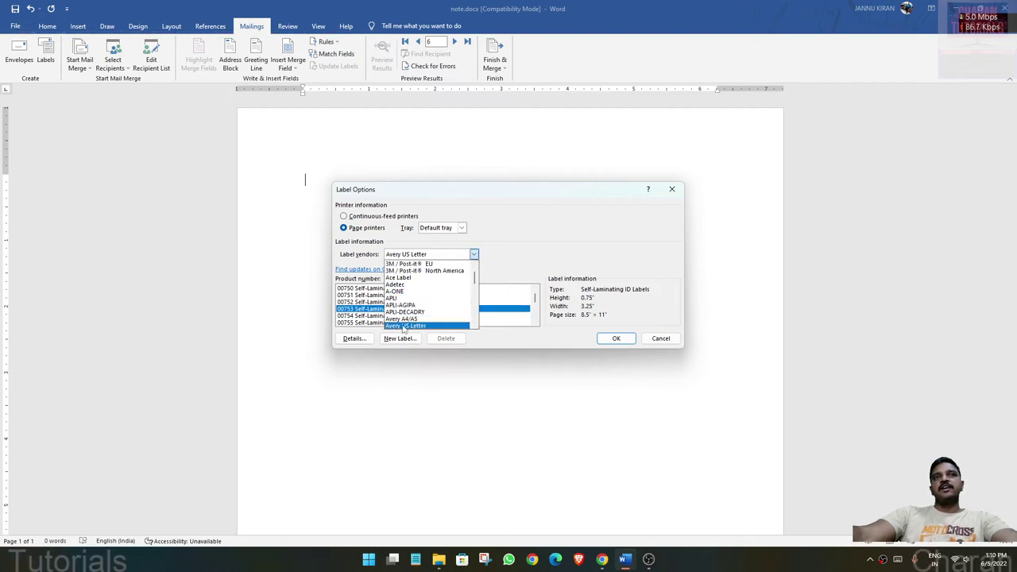
{"action": "left_click", "coordinate": [405, 326]}
{"action": "left_click", "coordinate": [474, 254]}
{"action": "scroll", "coordinate": [474, 293], "scroll_direction": "down", "scroll_amount": 2}
{"action": "left_click_drag", "start_coordinate": [474, 294], "coordinate": [480, 320]}
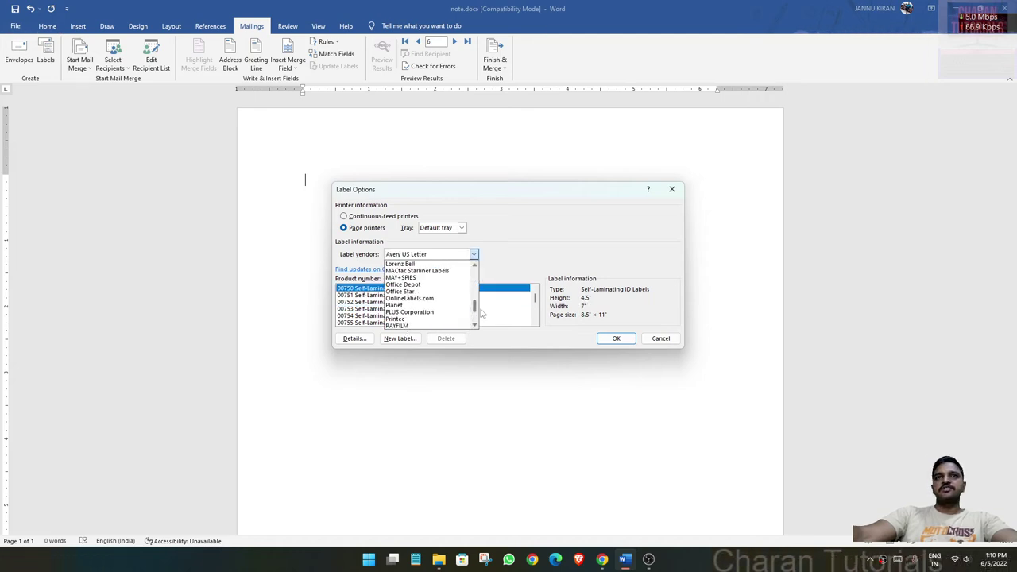
{"action": "scroll", "coordinate": [421, 298], "scroll_direction": "up", "scroll_amount": 10}
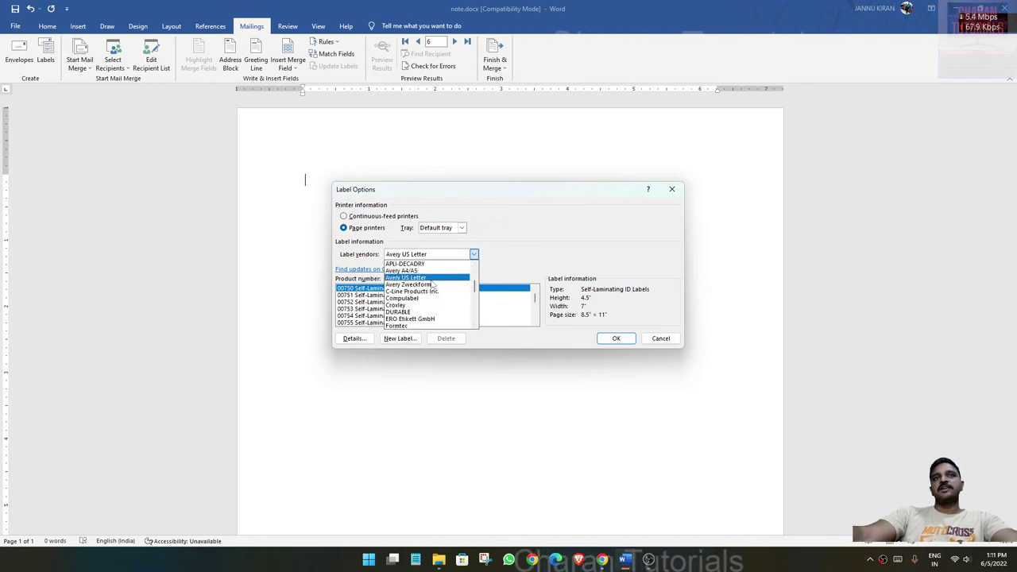
{"action": "left_click", "coordinate": [422, 278]}
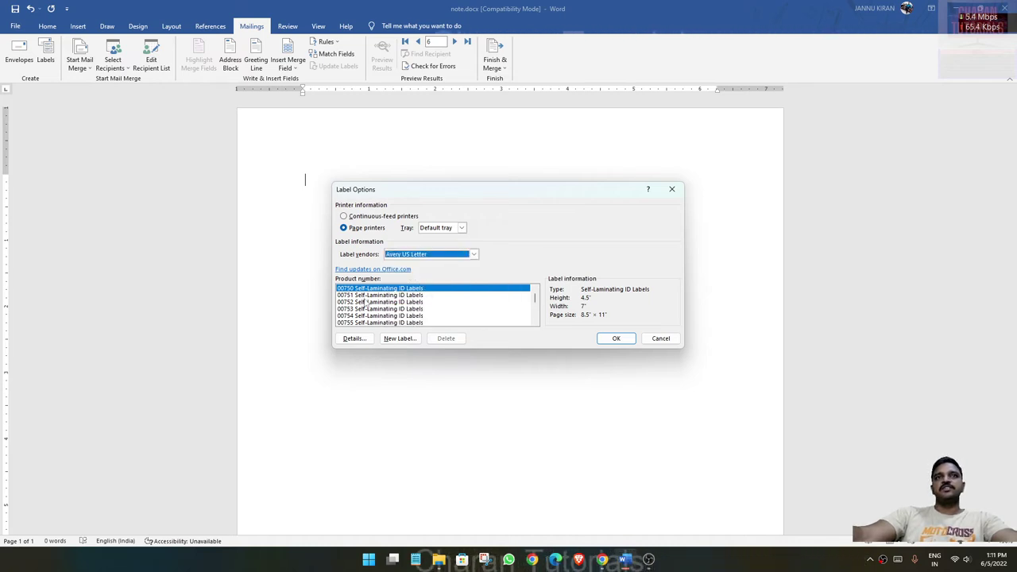
Step: Choose the 11071 Ready Index Table of Content Dividers product and accept clearing the document
{"action": "left_click", "coordinate": [370, 295]}
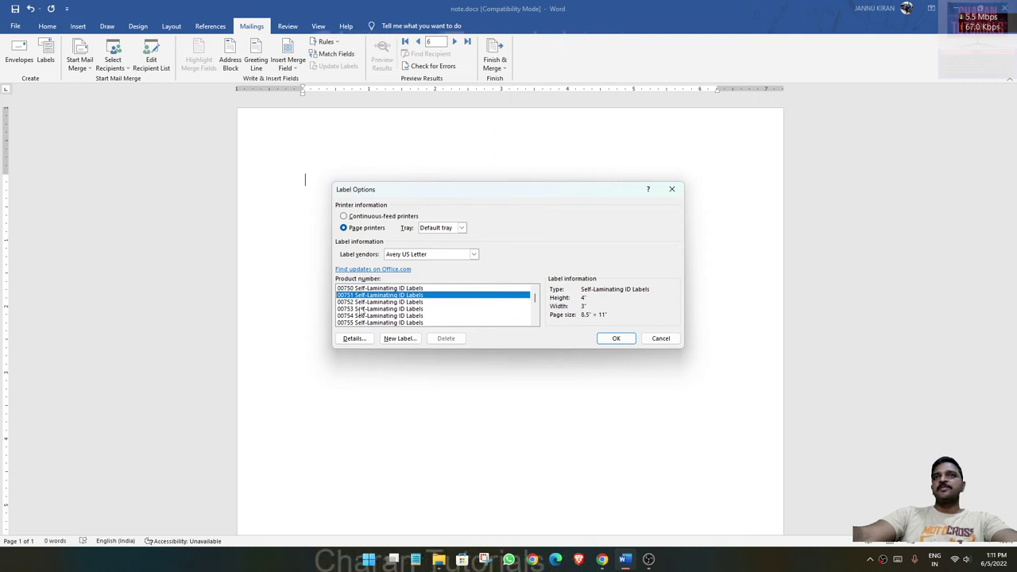
{"action": "left_click", "coordinate": [361, 309]}
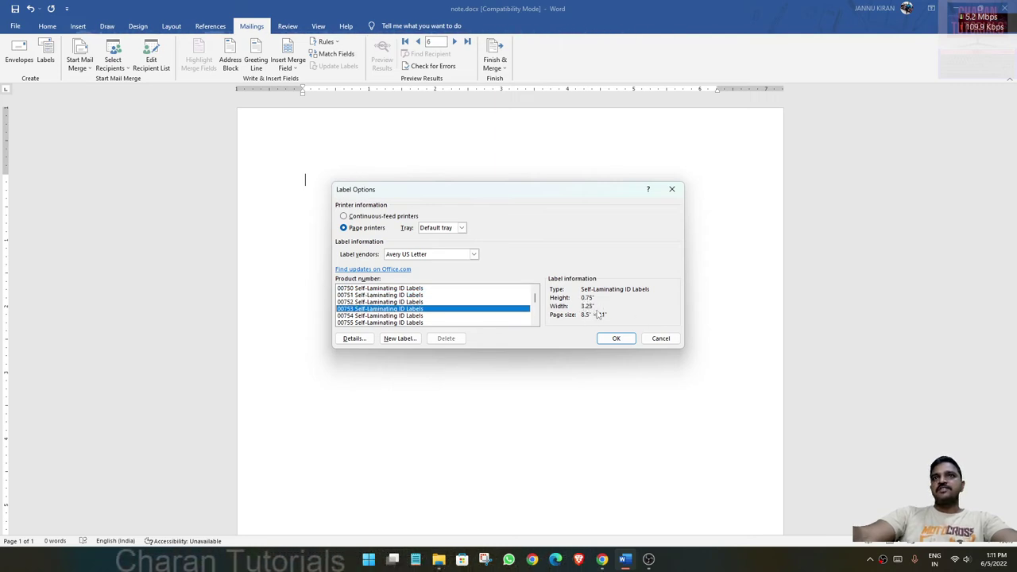
{"action": "left_click", "coordinate": [380, 316]}
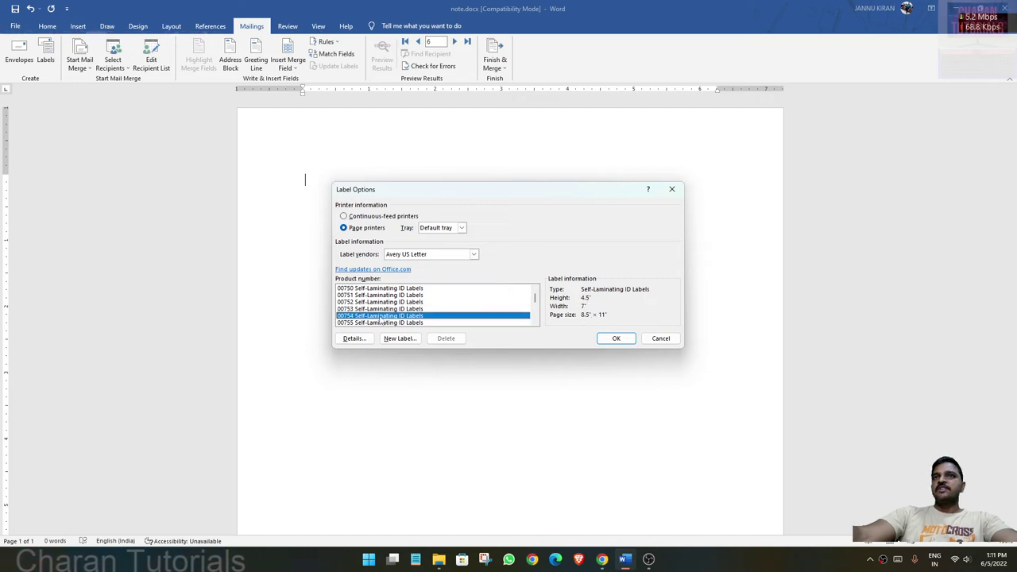
{"action": "scroll", "coordinate": [395, 316], "scroll_direction": "down", "scroll_amount": 2}
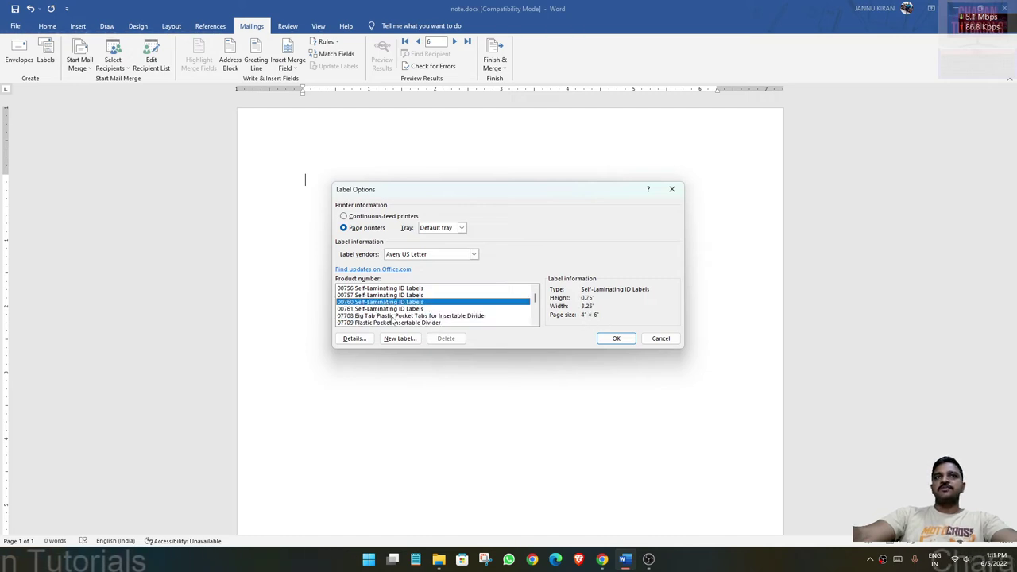
{"action": "left_click", "coordinate": [393, 317]}
{"action": "left_click", "coordinate": [405, 322]}
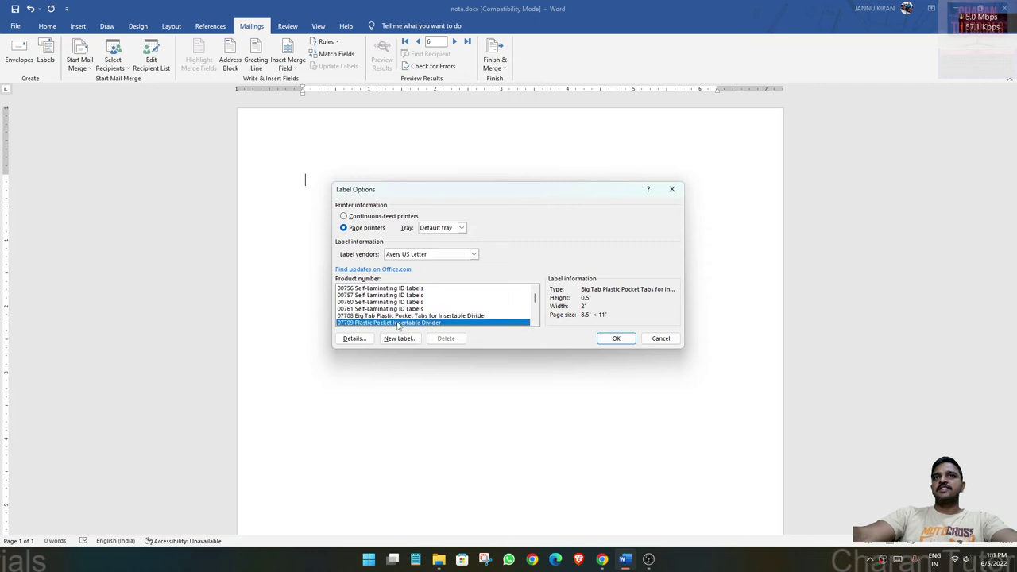
{"action": "scroll", "coordinate": [409, 318], "scroll_direction": "down", "scroll_amount": 2}
{"action": "left_click", "coordinate": [412, 303]}
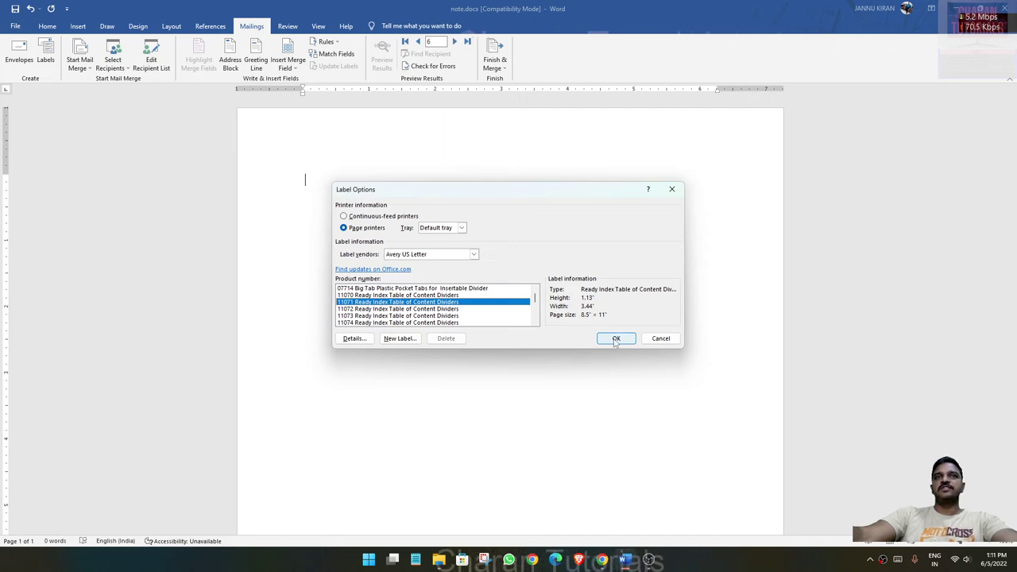
{"action": "left_click", "coordinate": [615, 339]}
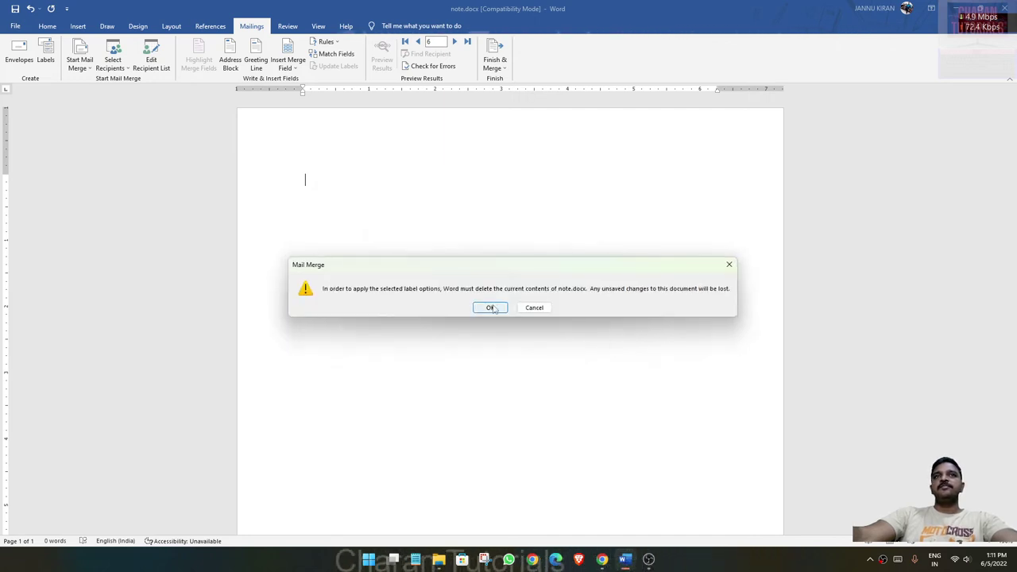
{"action": "left_click", "coordinate": [491, 307]}
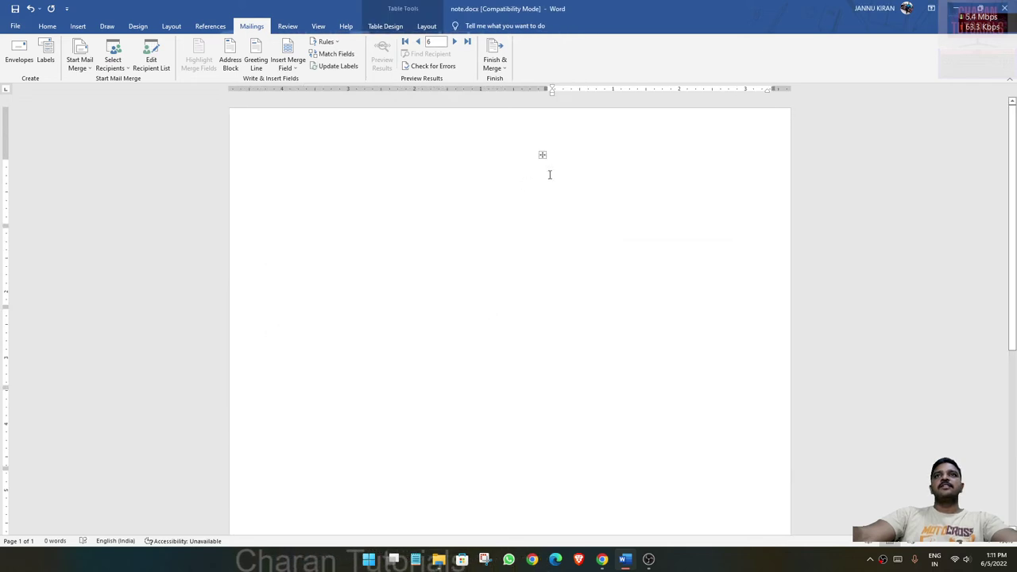
Step: Update all labels and scroll through the 11071 divider layout
{"action": "left_click", "coordinate": [336, 68]}
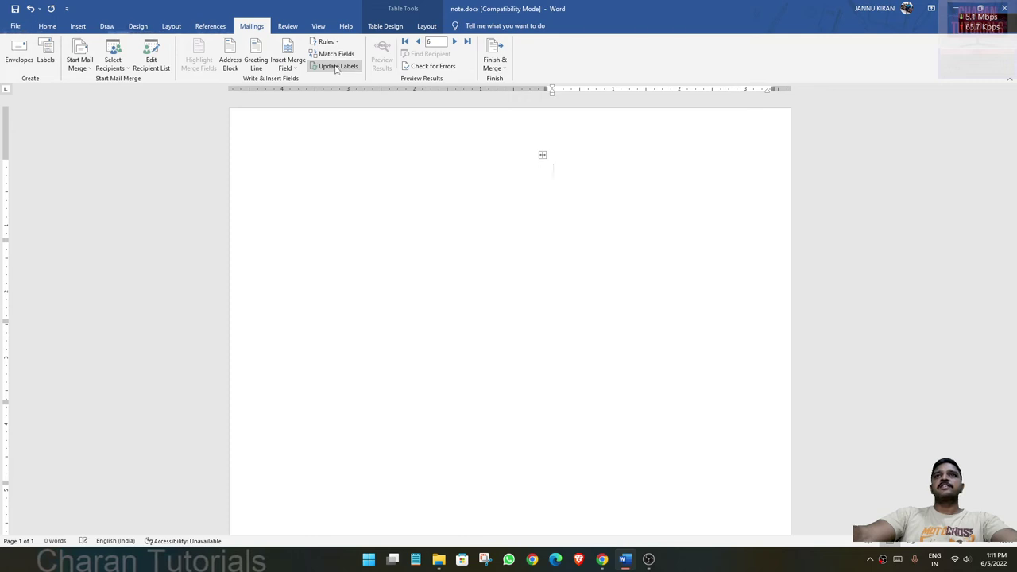
{"action": "scroll", "coordinate": [596, 254], "scroll_direction": "down", "scroll_amount": 2}
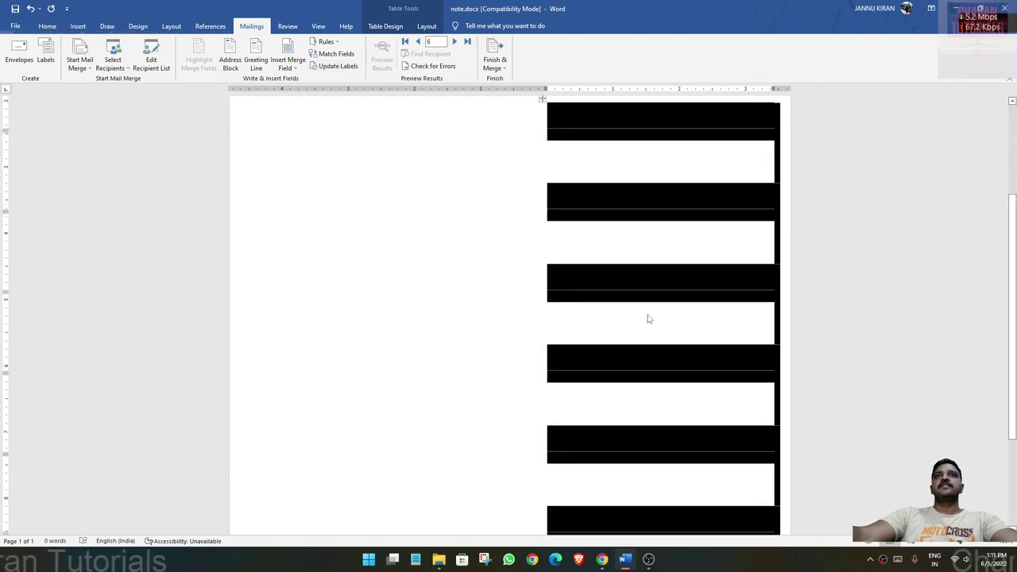
{"action": "scroll", "coordinate": [641, 329], "scroll_direction": "up", "scroll_amount": 2}
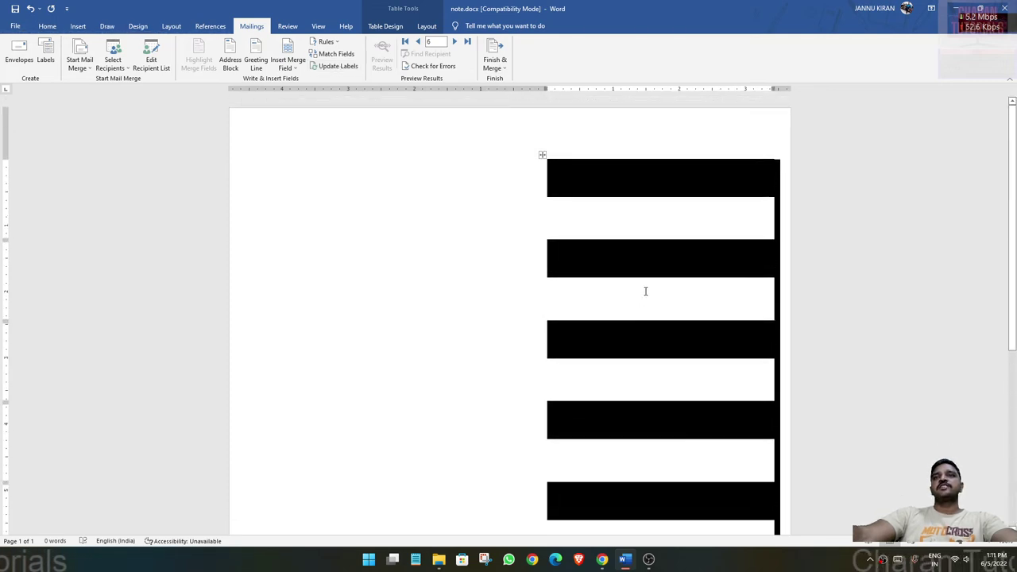
{"action": "scroll", "coordinate": [556, 309], "scroll_direction": "down", "scroll_amount": 1}
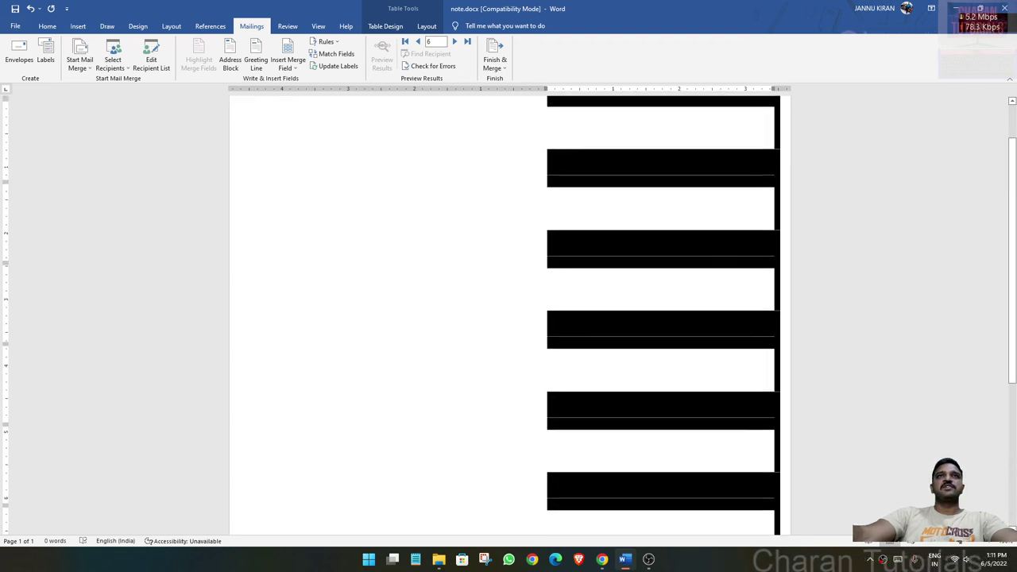
{"action": "scroll", "coordinate": [600, 326], "scroll_direction": "up", "scroll_amount": 1}
{"action": "scroll", "coordinate": [601, 327], "scroll_direction": "down", "scroll_amount": 2}
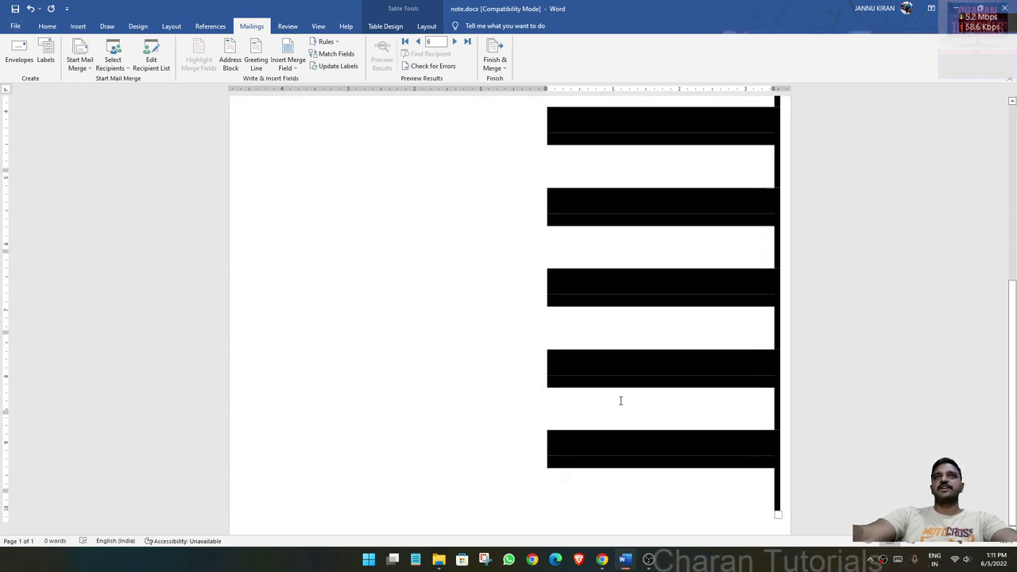
{"action": "scroll", "coordinate": [600, 331], "scroll_direction": "up", "scroll_amount": 2}
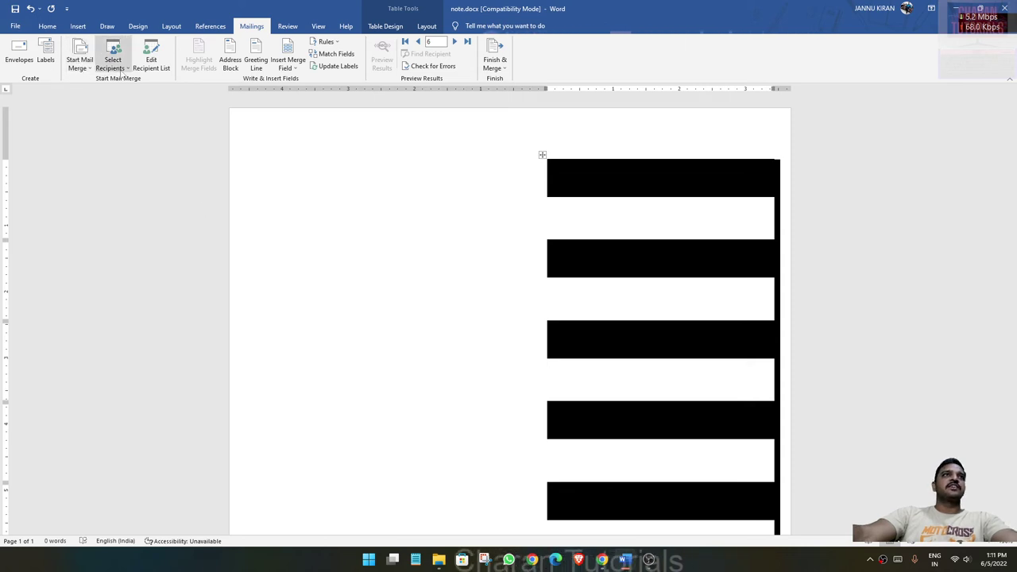
Step: Switch to 00753 Self-Laminating ID Labels (0.75" × 3.25") and accept clearing the document
{"action": "left_click", "coordinate": [121, 68]}
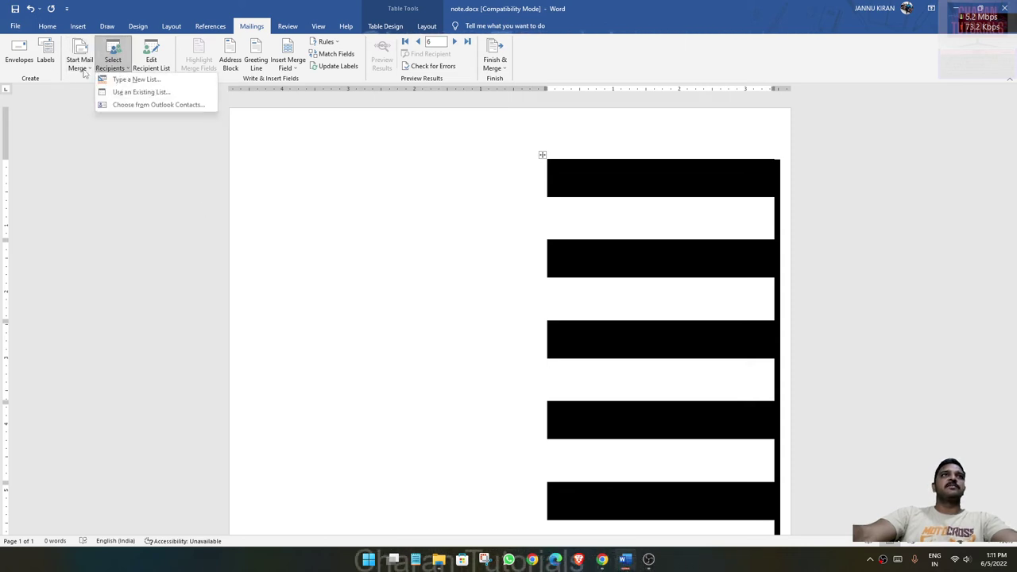
{"action": "left_click", "coordinate": [83, 70]}
{"action": "left_click", "coordinate": [93, 117]}
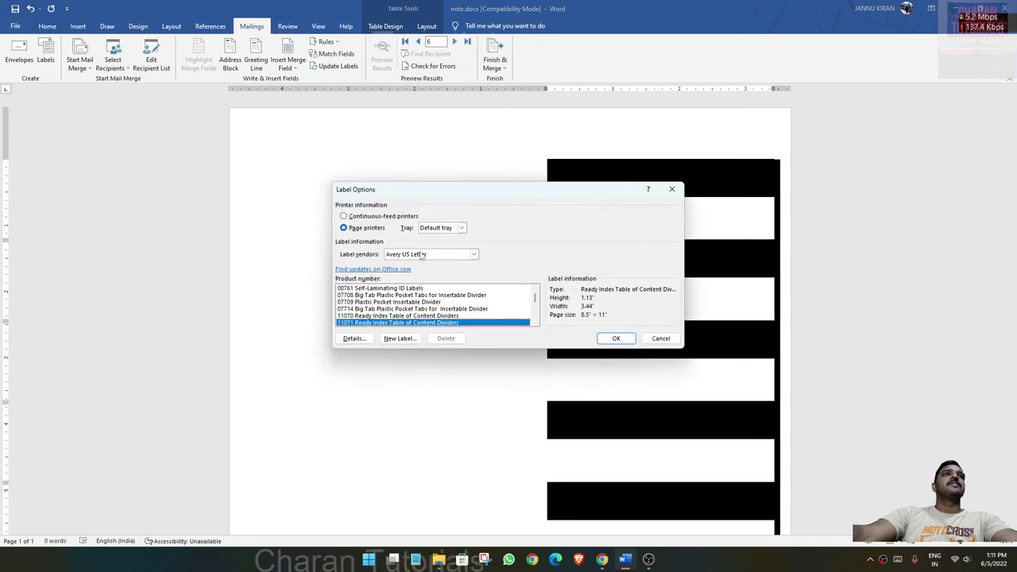
{"action": "left_click", "coordinate": [405, 317]}
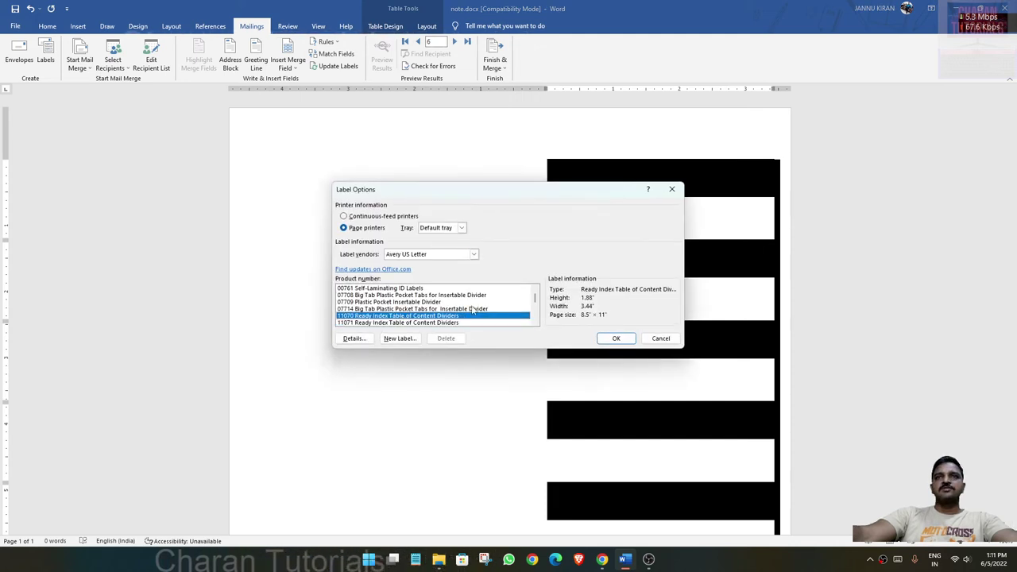
{"action": "scroll", "coordinate": [402, 318], "scroll_direction": "up", "scroll_amount": 4}
{"action": "left_click", "coordinate": [378, 296]}
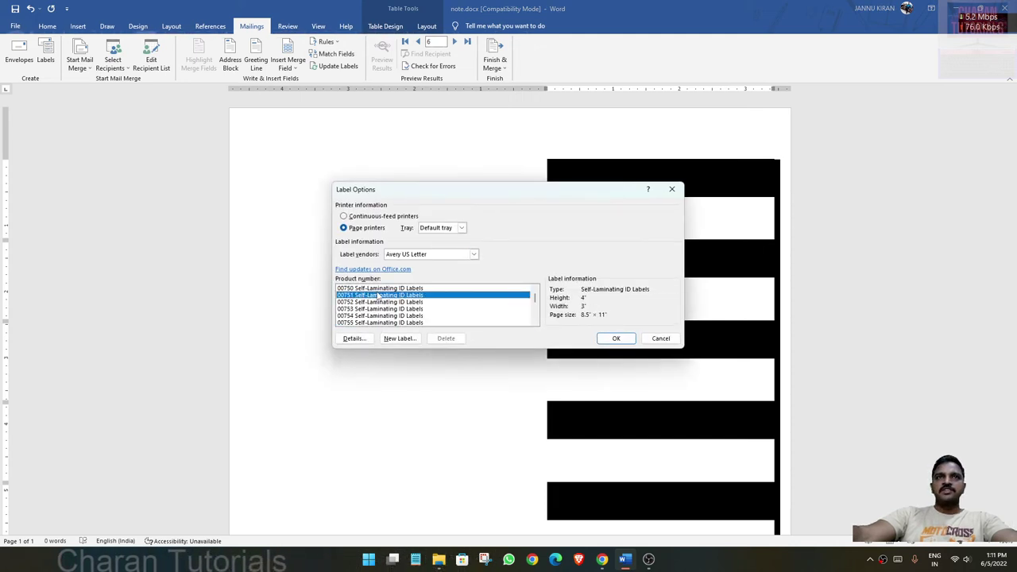
{"action": "left_click", "coordinate": [389, 308]}
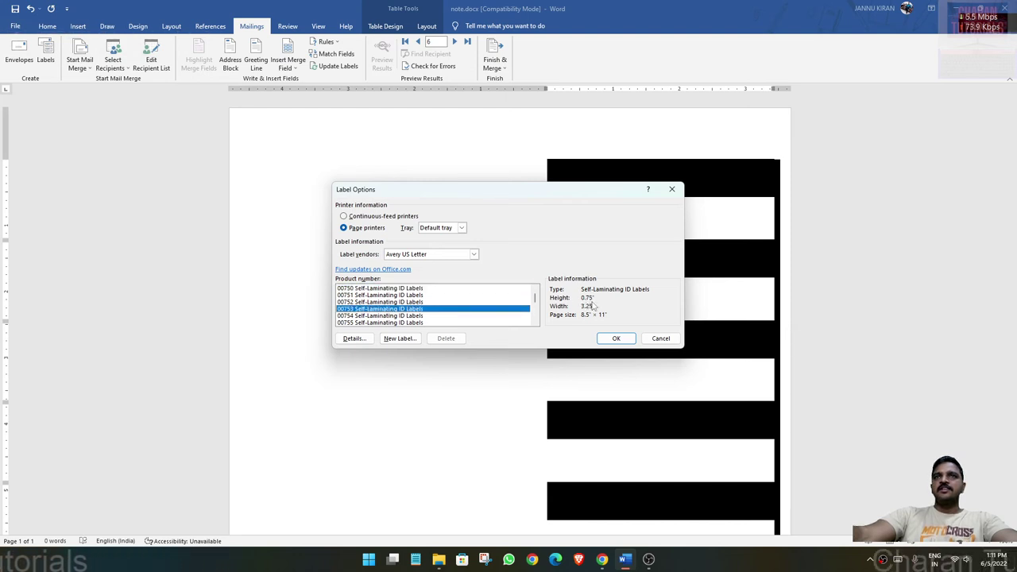
{"action": "left_click", "coordinate": [616, 338]}
{"action": "left_click", "coordinate": [491, 306]}
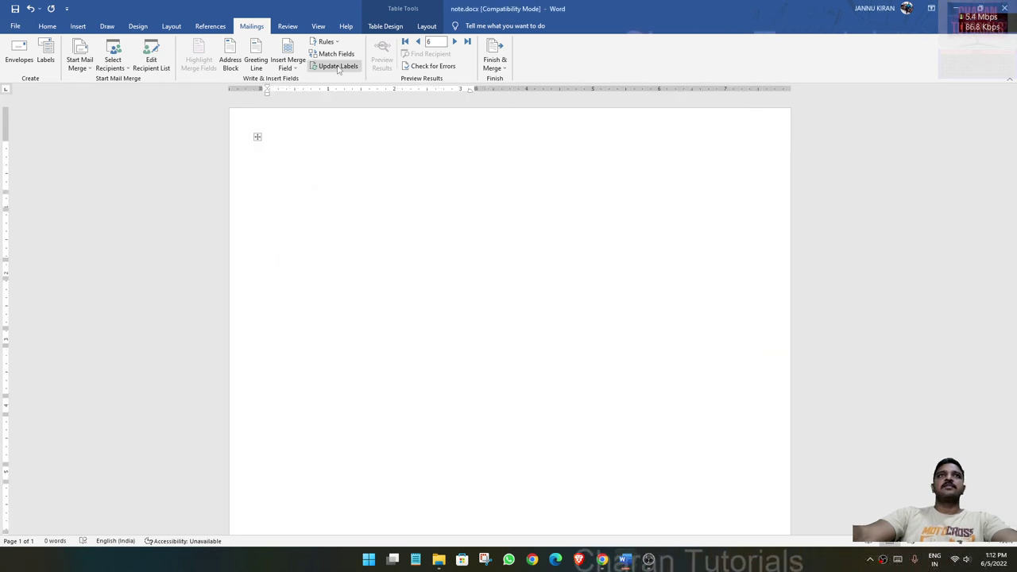
Step: Place the insertion point in the first label cell of the label table
{"action": "left_click", "coordinate": [257, 136]}
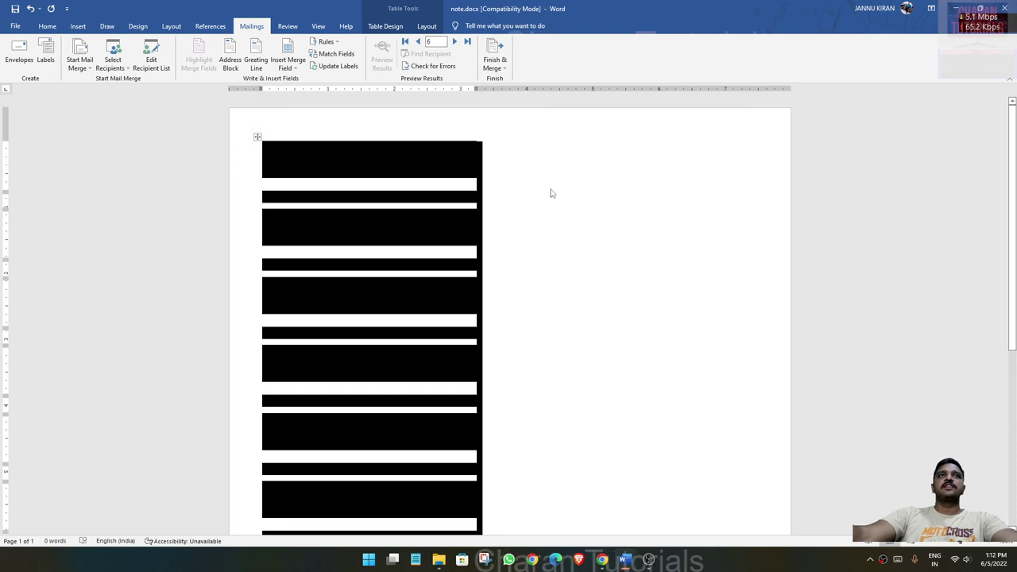
{"action": "left_click", "coordinate": [551, 195]}
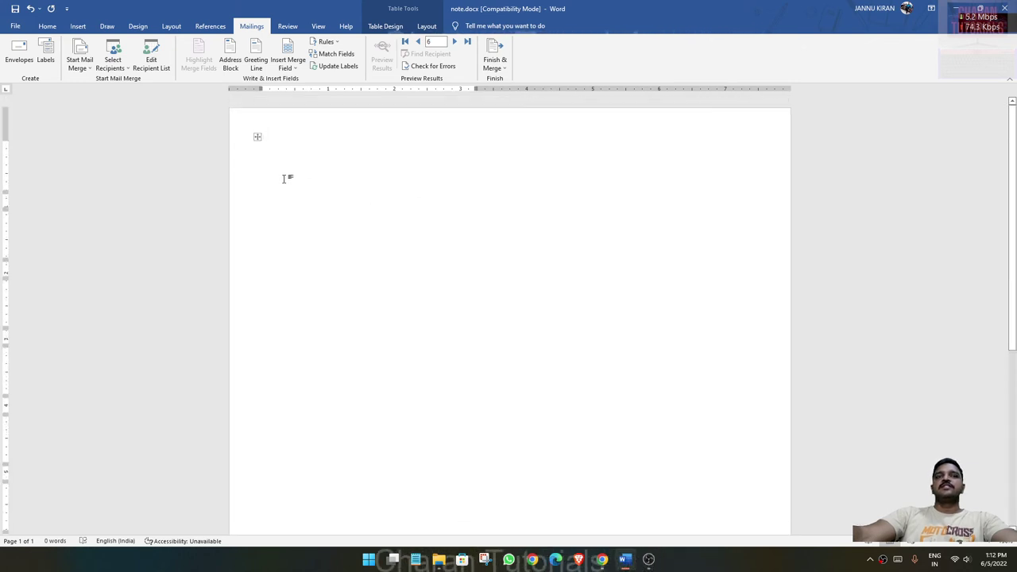
{"action": "left_click", "coordinate": [257, 138]}
{"action": "left_click", "coordinate": [610, 177]}
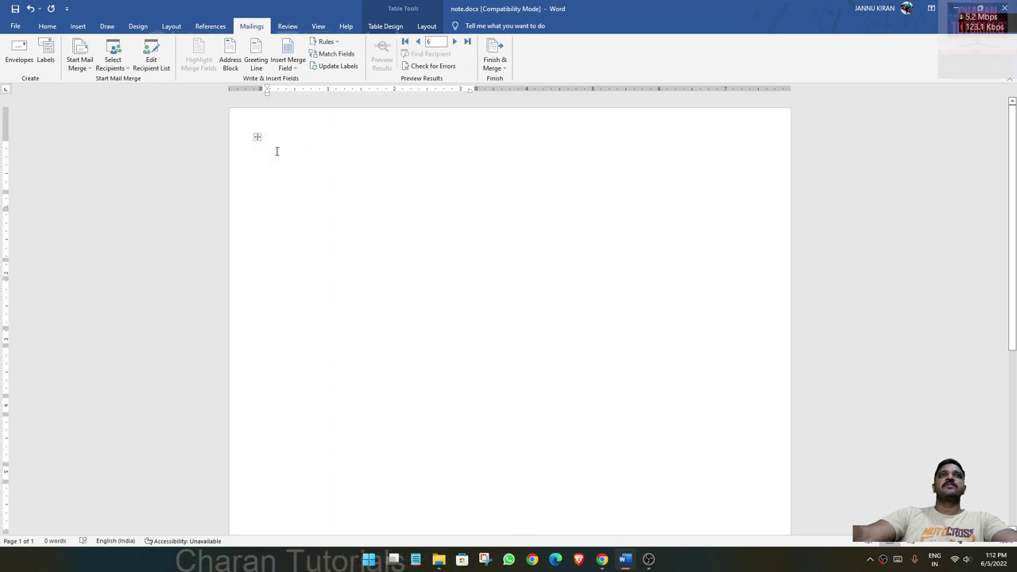
{"action": "left_click", "coordinate": [257, 136]}
{"action": "left_click", "coordinate": [449, 197]}
{"action": "left_click", "coordinate": [256, 140]}
{"action": "left_click", "coordinate": [294, 150]}
Step: Insert the FIRST_NAME, LAST_NAME and CITY merge fields, then show field codes instead of preview data
{"action": "left_click", "coordinate": [291, 69]}
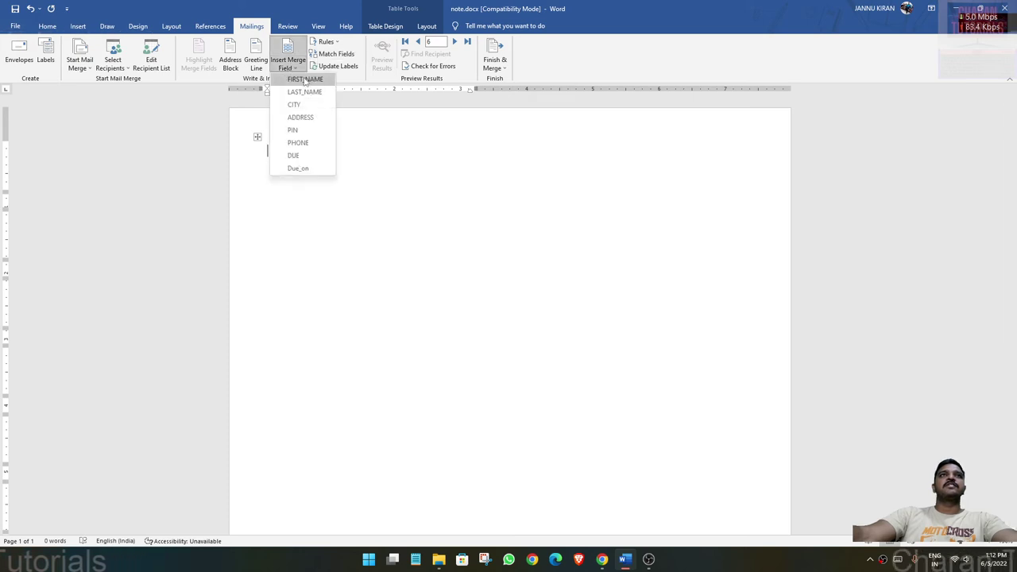
{"action": "left_click", "coordinate": [306, 80]}
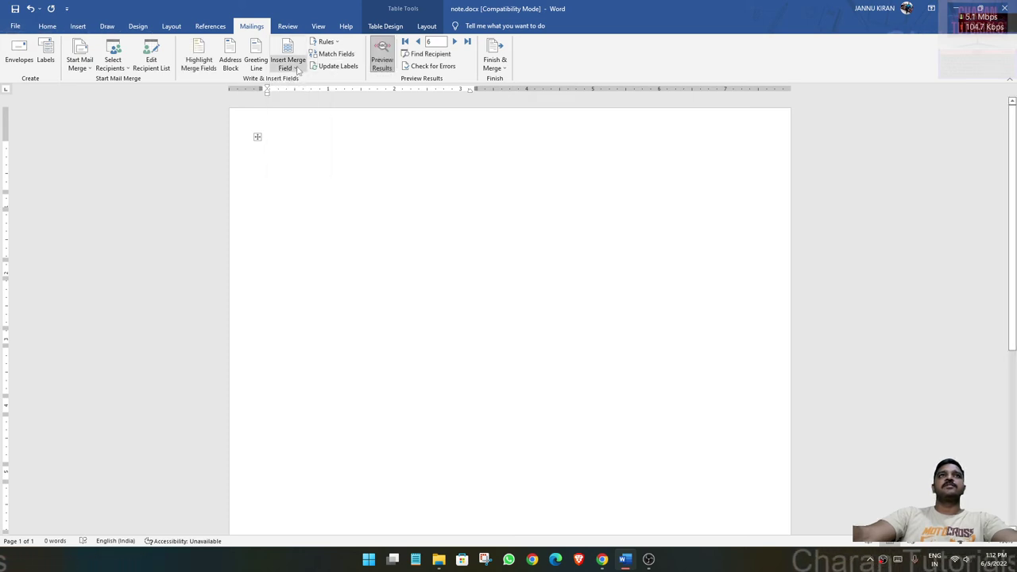
{"action": "left_click", "coordinate": [294, 68]}
{"action": "left_click", "coordinate": [306, 91]}
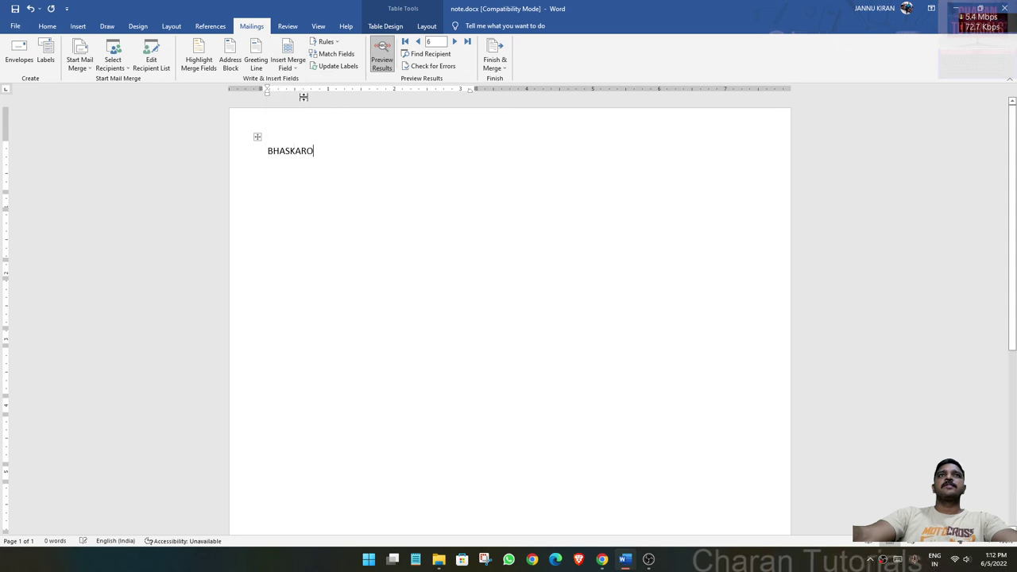
{"action": "left_click", "coordinate": [288, 64]}
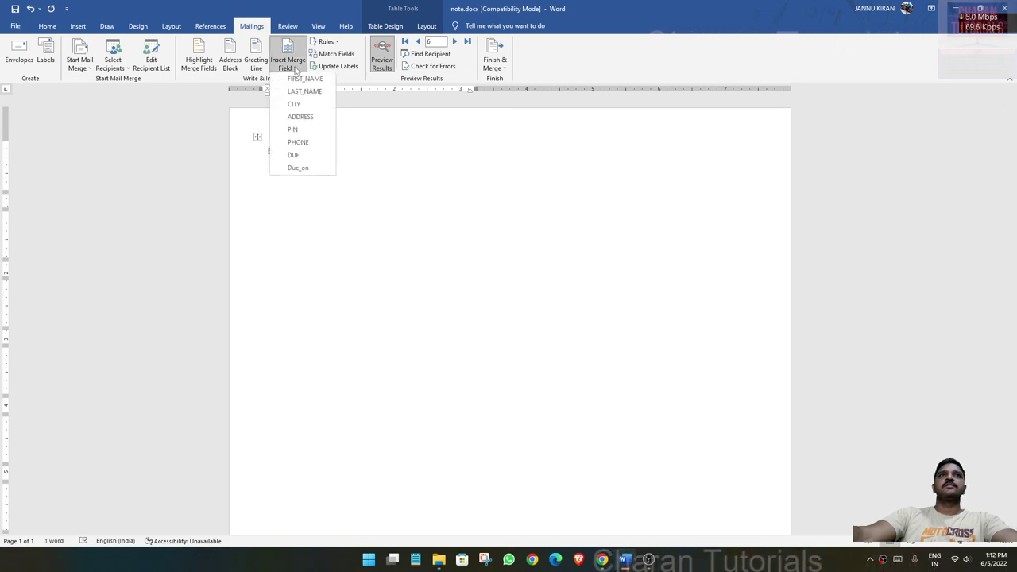
{"action": "left_click", "coordinate": [306, 105]}
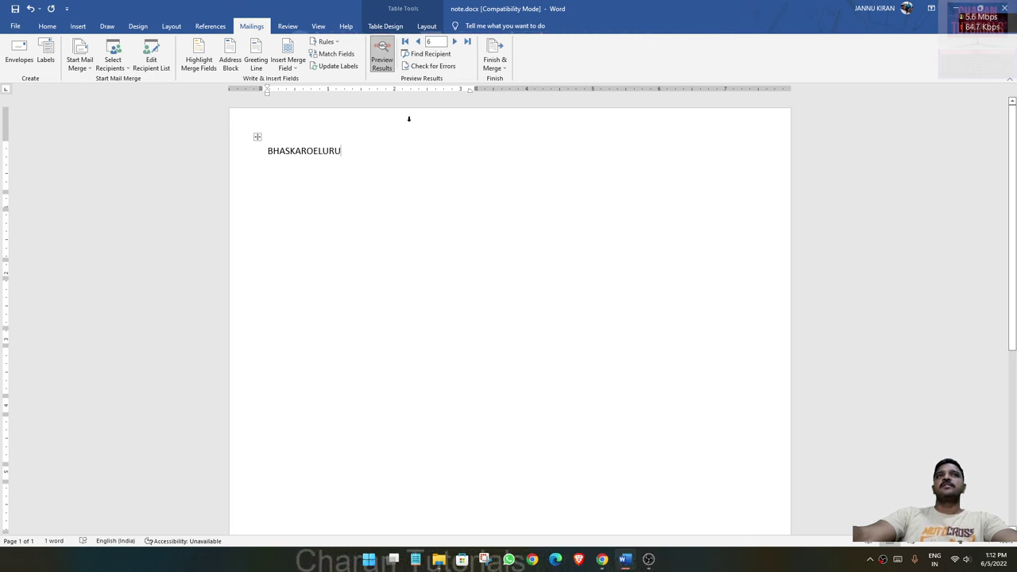
{"action": "left_click", "coordinate": [382, 49]}
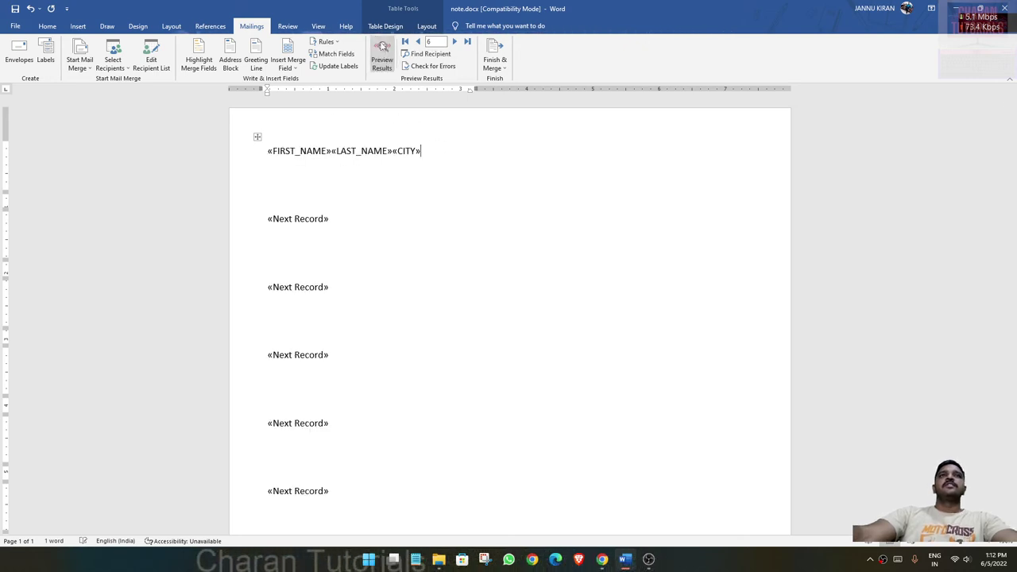
Step: Update all labels with the name and city fields and merge all records into Labels5
{"action": "left_click", "coordinate": [332, 67]}
{"action": "scroll", "coordinate": [357, 234], "scroll_direction": "down", "scroll_amount": 3}
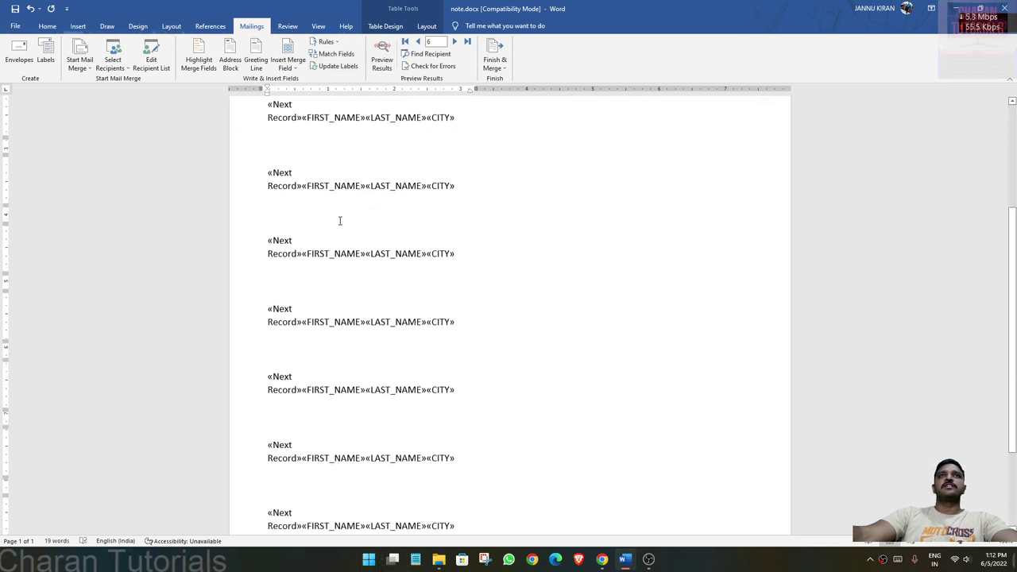
{"action": "left_click", "coordinate": [494, 62]}
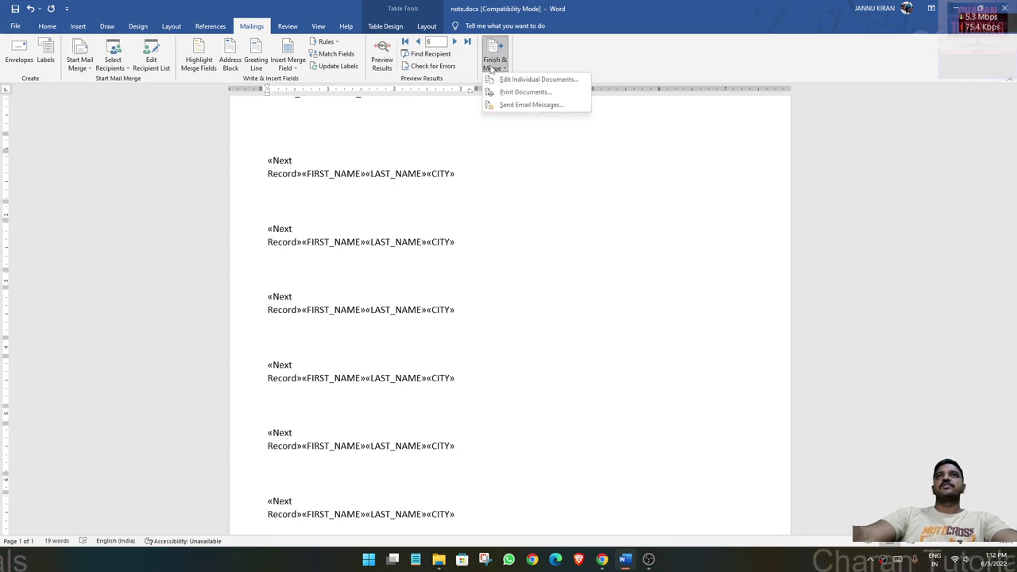
{"action": "left_click", "coordinate": [527, 80]}
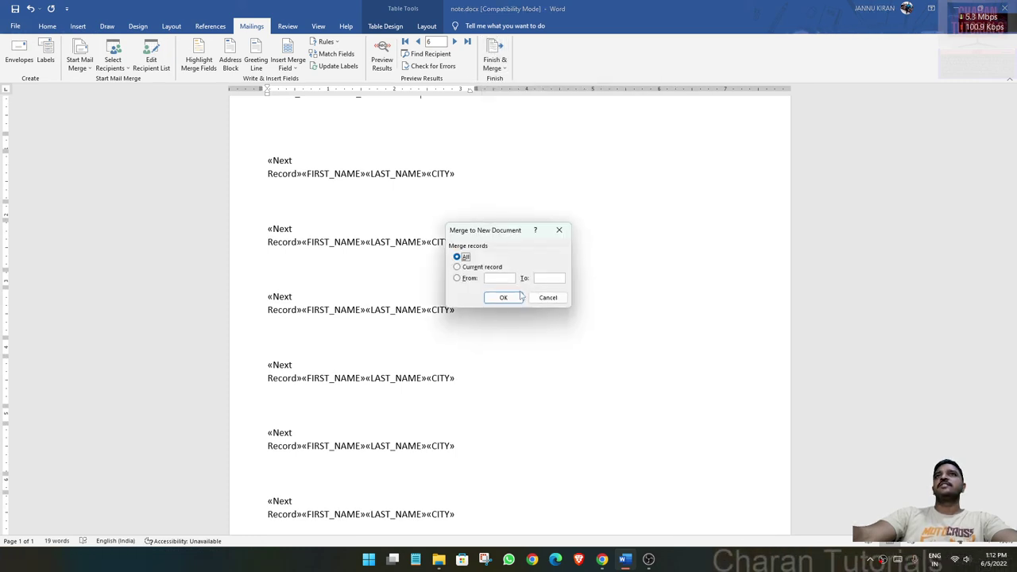
{"action": "left_click", "coordinate": [509, 296]}
{"action": "scroll", "coordinate": [435, 235], "scroll_direction": "down", "scroll_amount": 5}
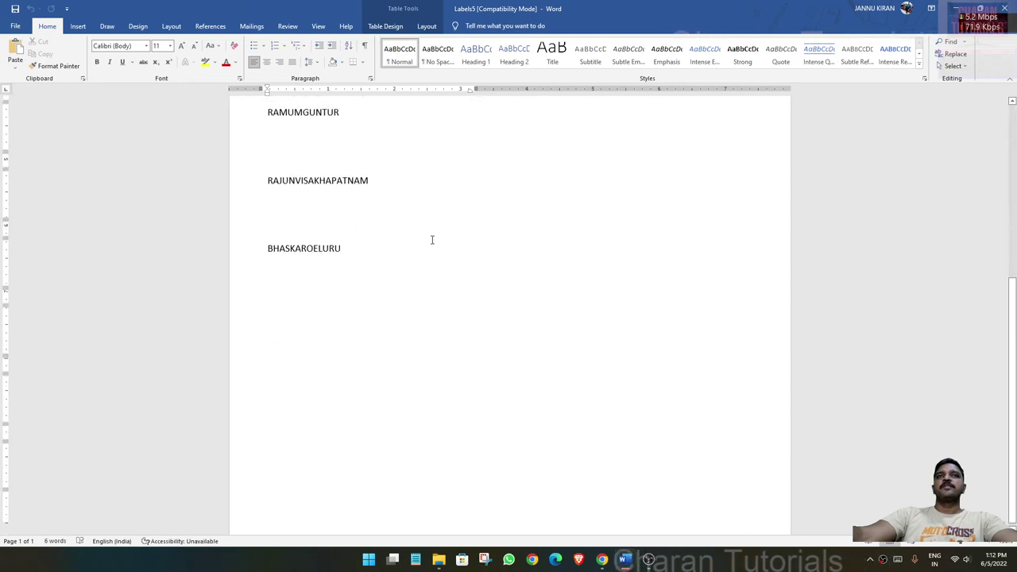
{"action": "scroll", "coordinate": [432, 238], "scroll_direction": "up", "scroll_amount": 4}
{"action": "scroll", "coordinate": [419, 254], "scroll_direction": "up", "scroll_amount": 2}
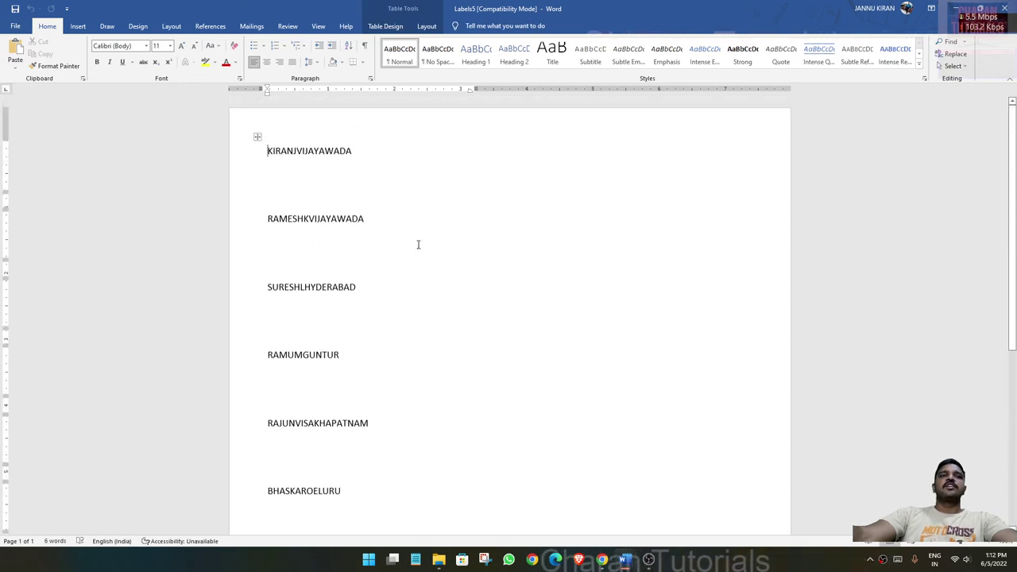
Step: Review the Layout and Mailings options, then select the whole merged label table
{"action": "left_click", "coordinate": [258, 139]}
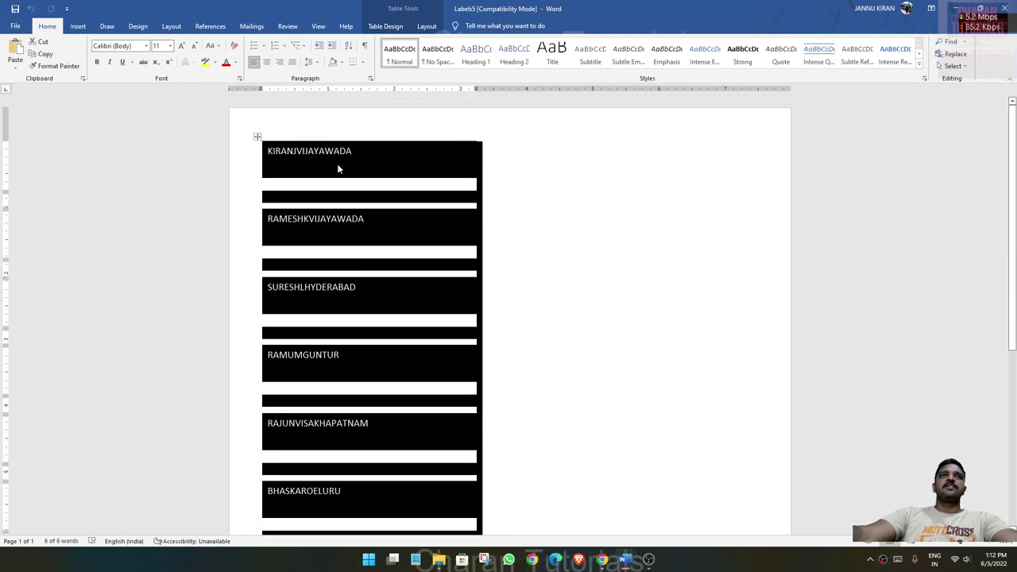
{"action": "left_click", "coordinate": [340, 153]}
{"action": "scroll", "coordinate": [324, 208], "scroll_direction": "down", "scroll_amount": 5}
{"action": "scroll", "coordinate": [328, 209], "scroll_direction": "up", "scroll_amount": 4}
{"action": "scroll", "coordinate": [333, 183], "scroll_direction": "up", "scroll_amount": 1}
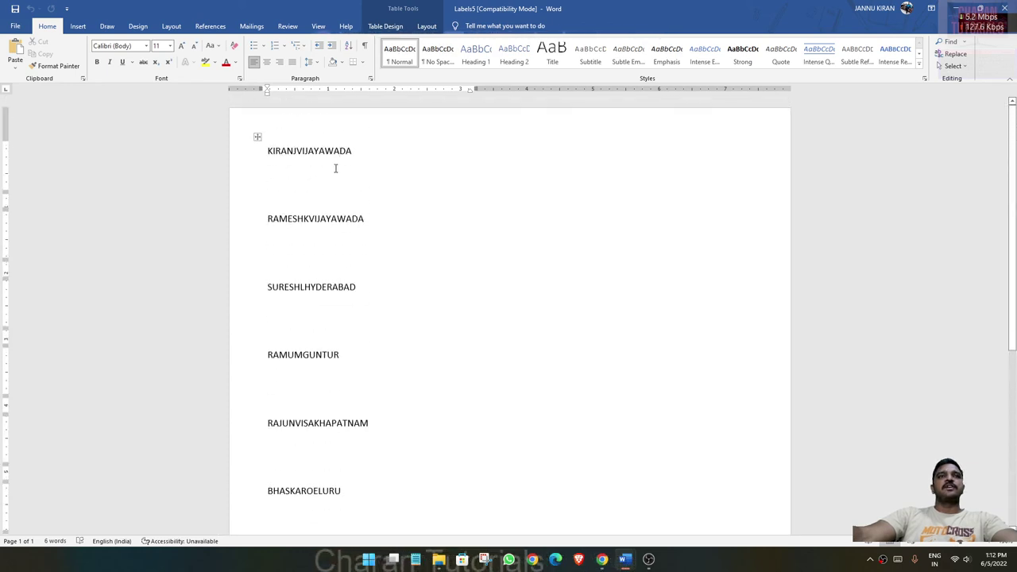
{"action": "left_click", "coordinate": [258, 137]}
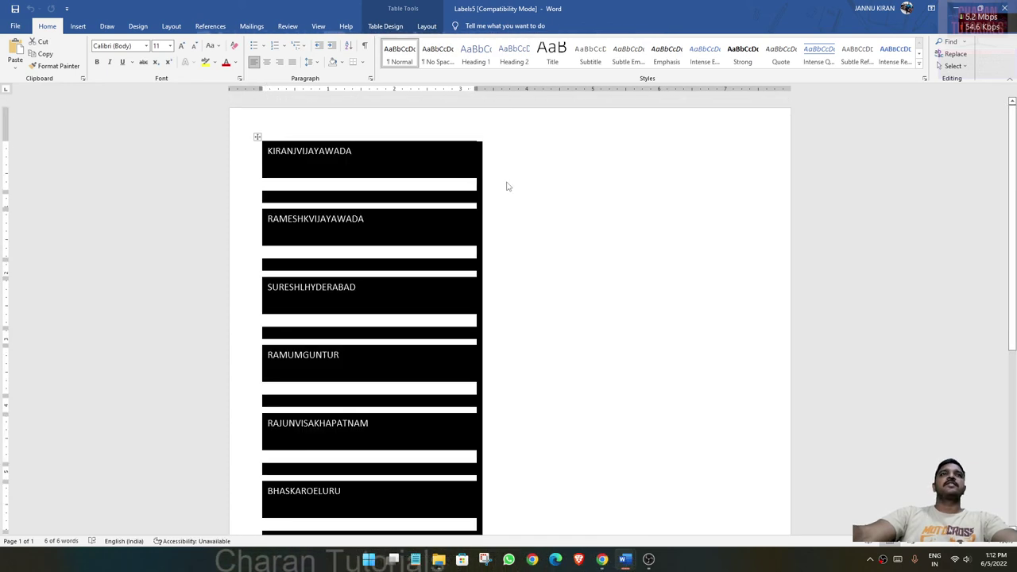
{"action": "left_click", "coordinate": [427, 26]}
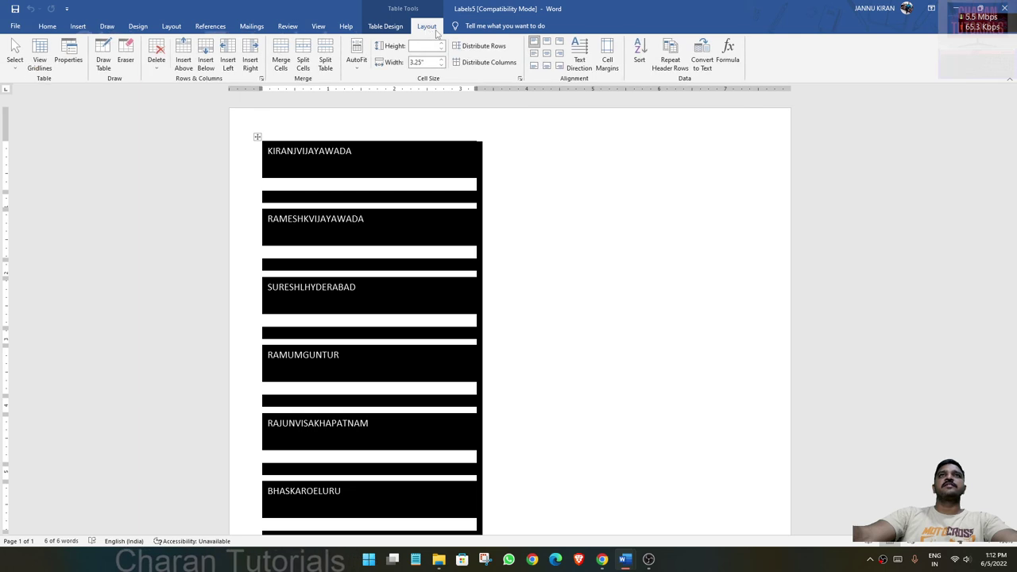
{"action": "left_click", "coordinate": [251, 26]}
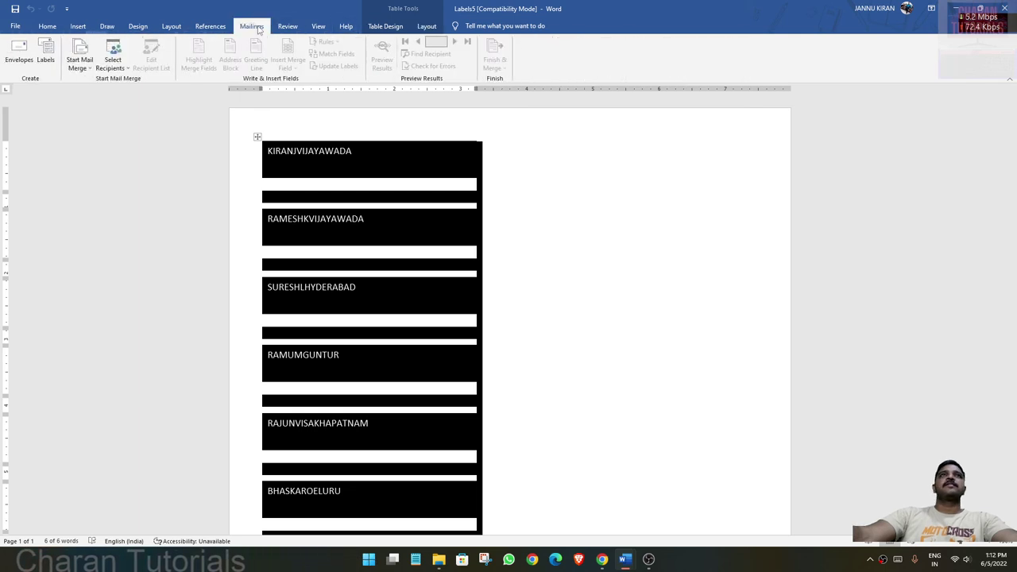
{"action": "left_click", "coordinate": [81, 70]}
{"action": "left_click", "coordinate": [115, 68]}
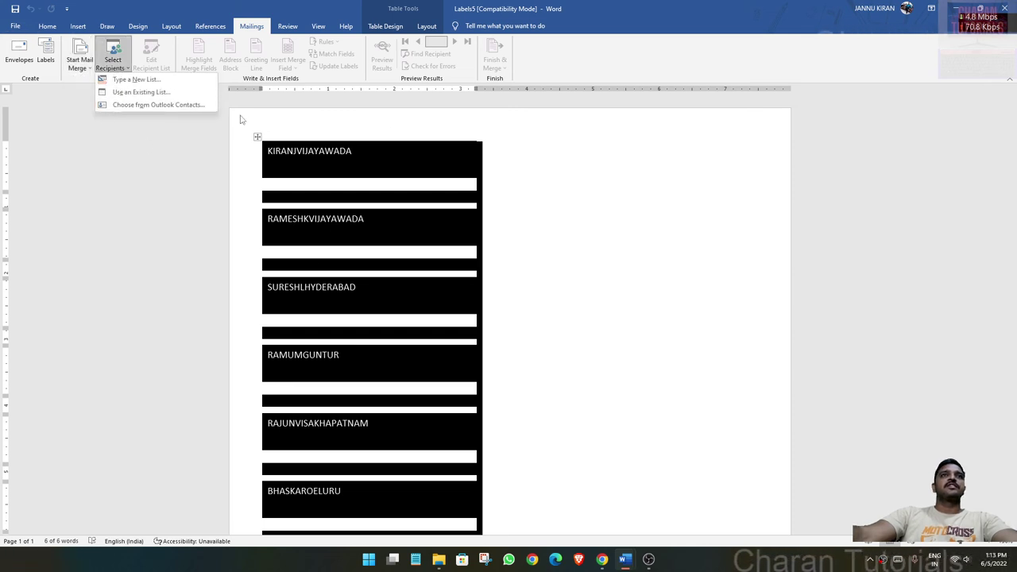
{"action": "left_click", "coordinate": [374, 178]}
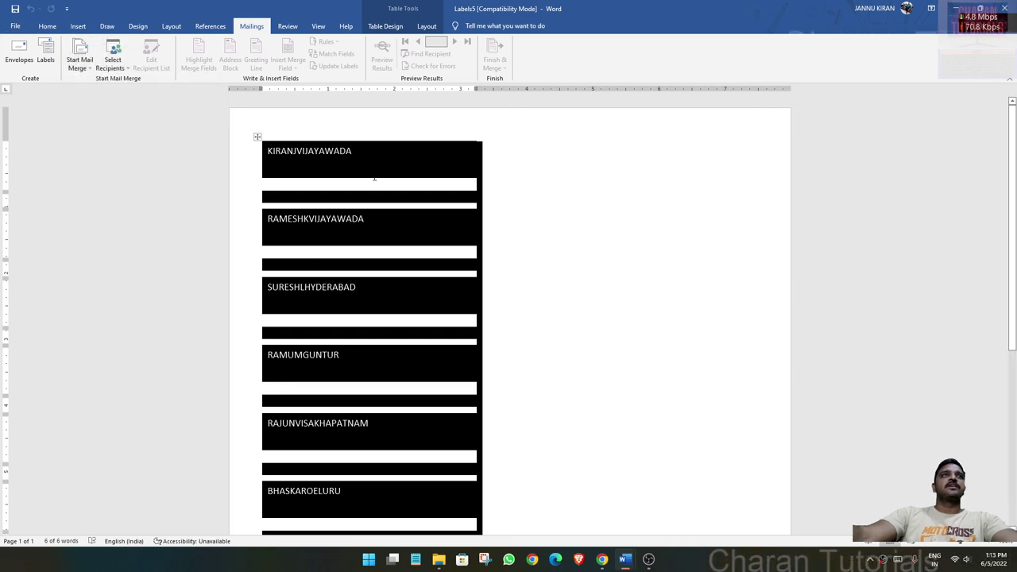
{"action": "left_click", "coordinate": [260, 135]}
Step: Delete the merged label table from Labels5
{"action": "key", "text": "BackSpace"}
{"action": "key", "text": "ctrl+z"}
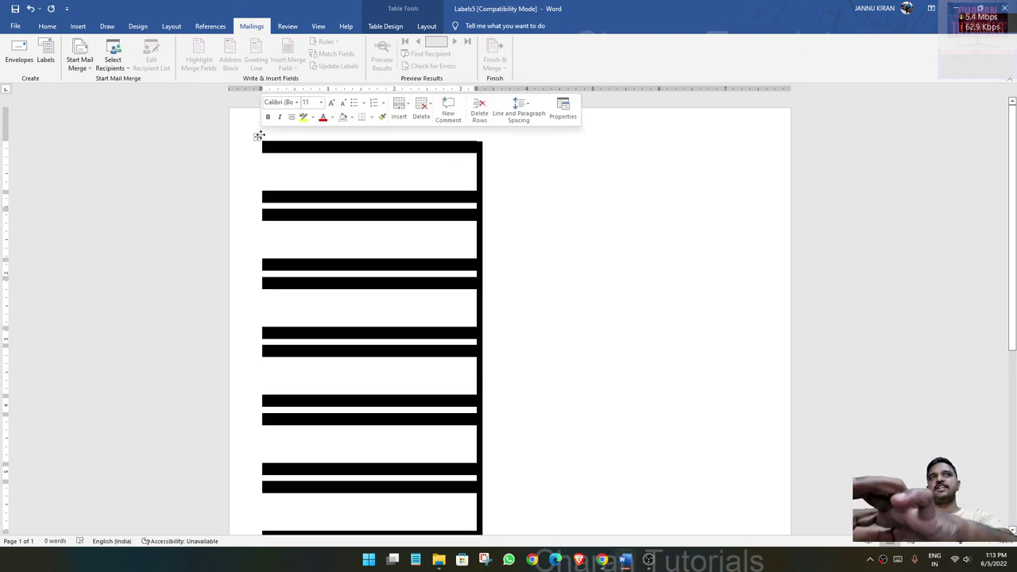
{"action": "key", "text": "BackSpace"}
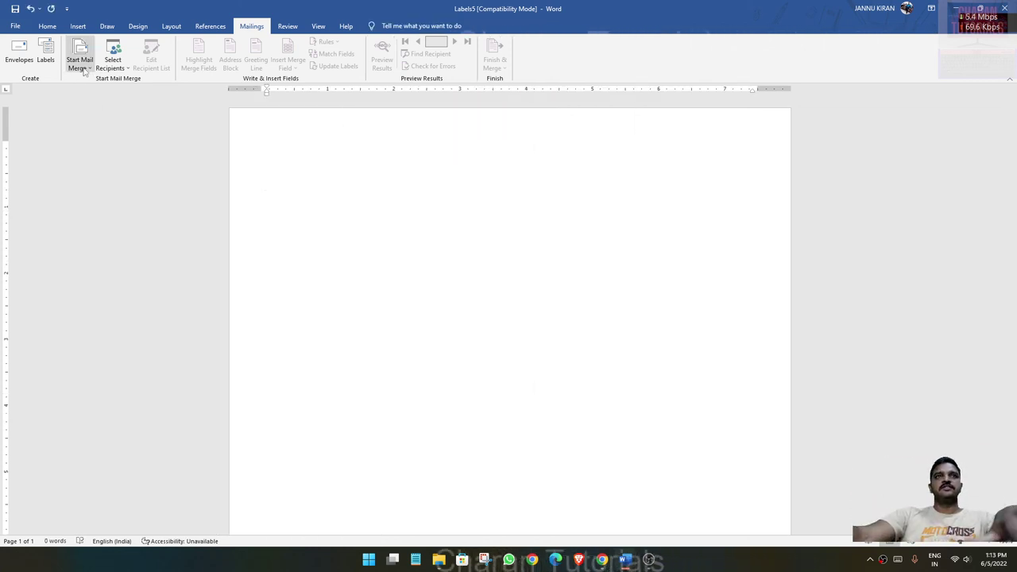
Step: Start a label merge, comparing label sizes and switching the vendor to Microsoft
{"action": "left_click", "coordinate": [80, 60]}
{"action": "left_click", "coordinate": [90, 116]}
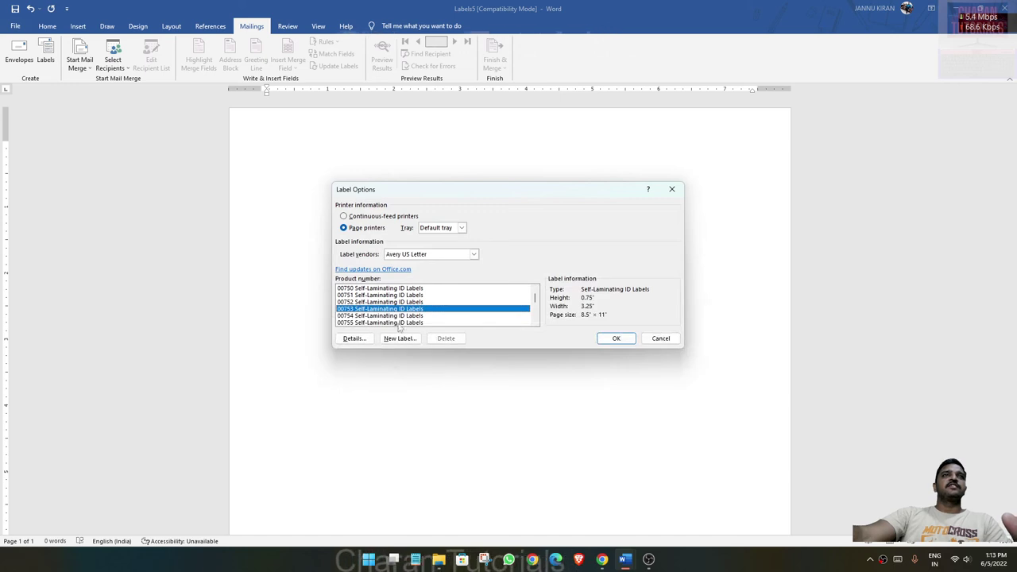
{"action": "left_click", "coordinate": [395, 302]}
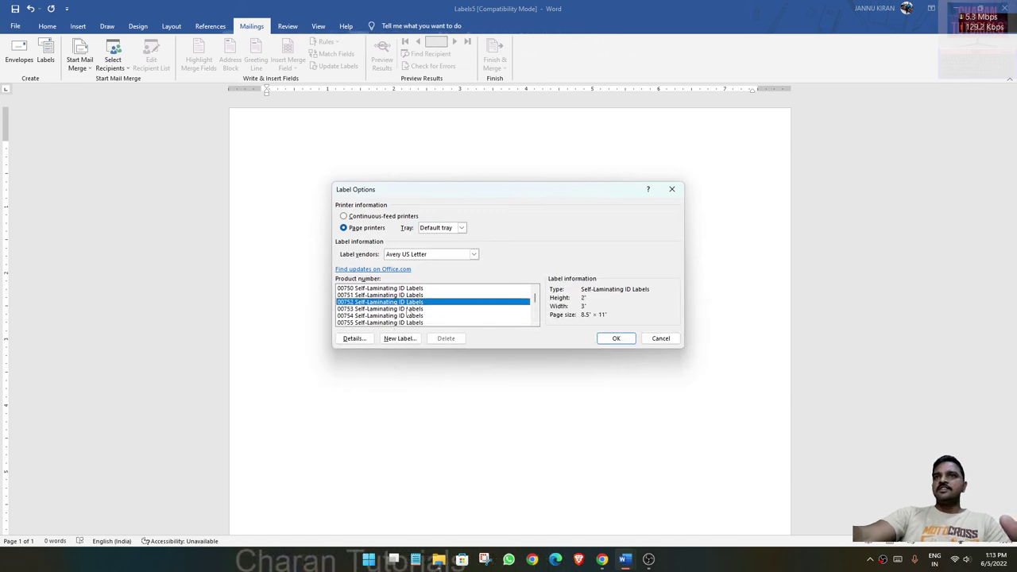
{"action": "left_click", "coordinate": [403, 289]}
{"action": "left_click", "coordinate": [401, 297]}
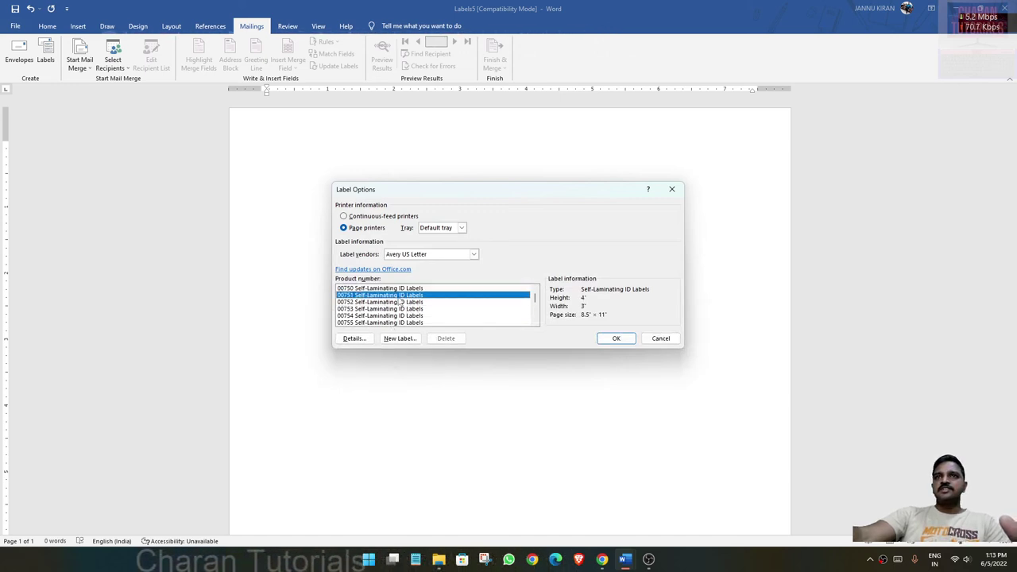
{"action": "left_click", "coordinate": [473, 254]}
{"action": "left_click", "coordinate": [431, 267]}
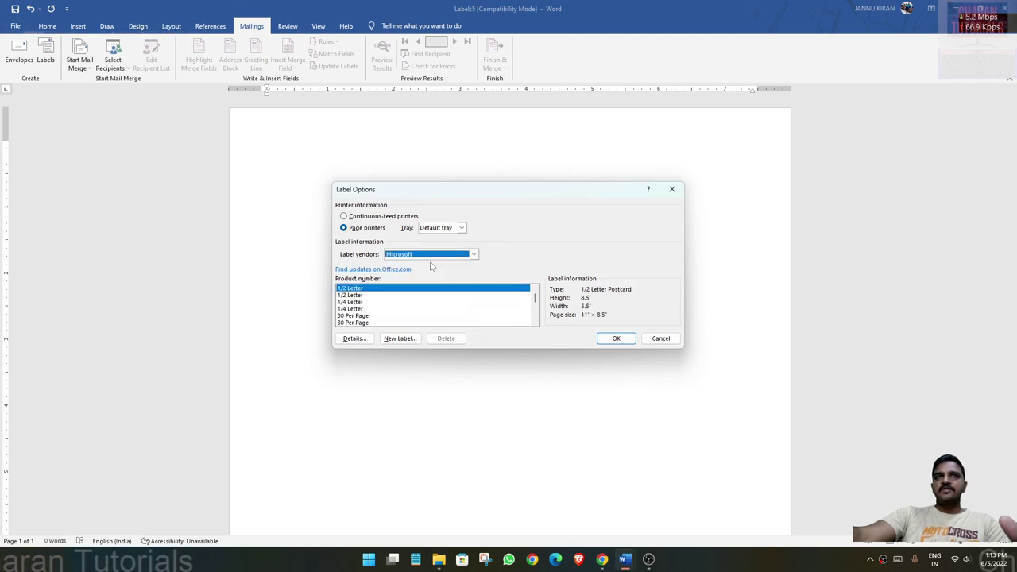
{"action": "left_click", "coordinate": [356, 322]}
{"action": "scroll", "coordinate": [359, 318], "scroll_direction": "down", "scroll_amount": 3}
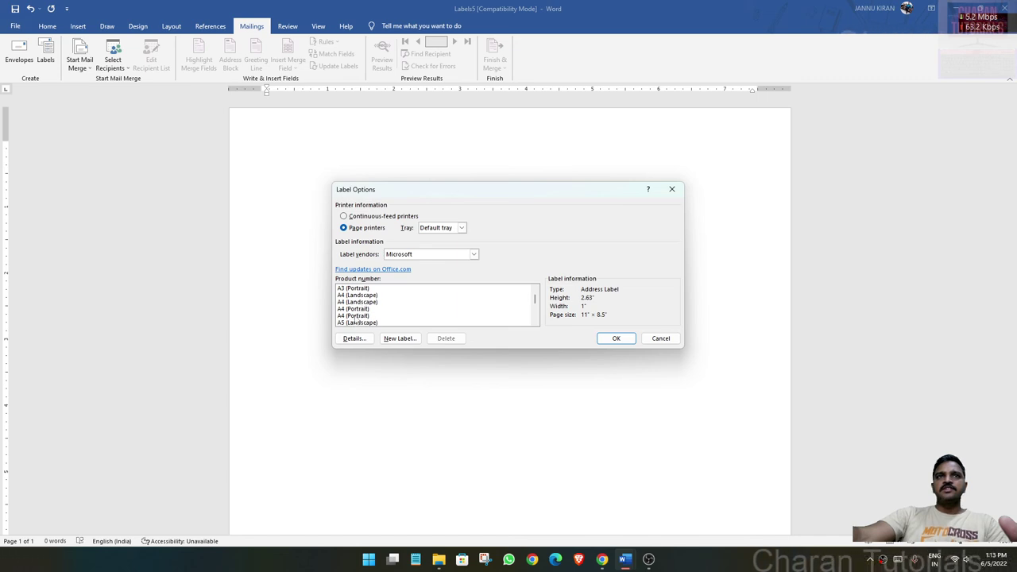
{"action": "left_click", "coordinate": [355, 315]}
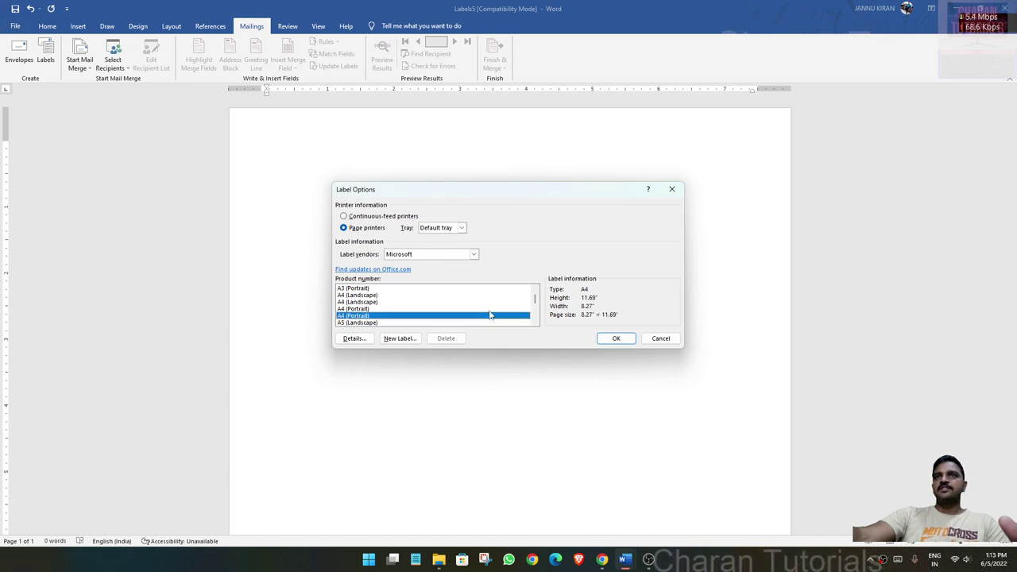
Step: Select the Microsoft 1/4 Letter postcard label and accept replacing the page contents
{"action": "left_click", "coordinate": [473, 254]}
{"action": "left_click", "coordinate": [429, 289]}
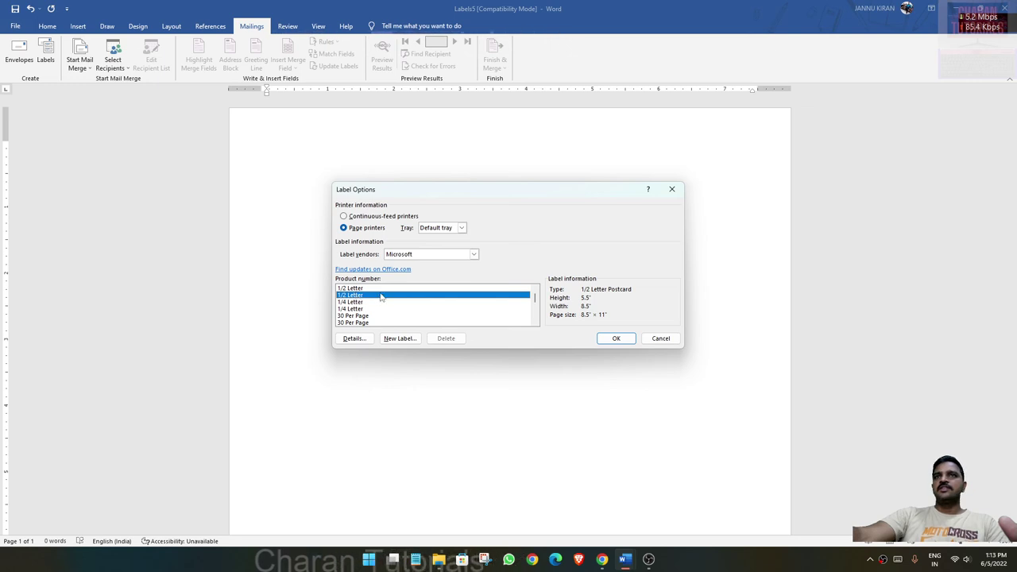
{"action": "left_click", "coordinate": [357, 289]}
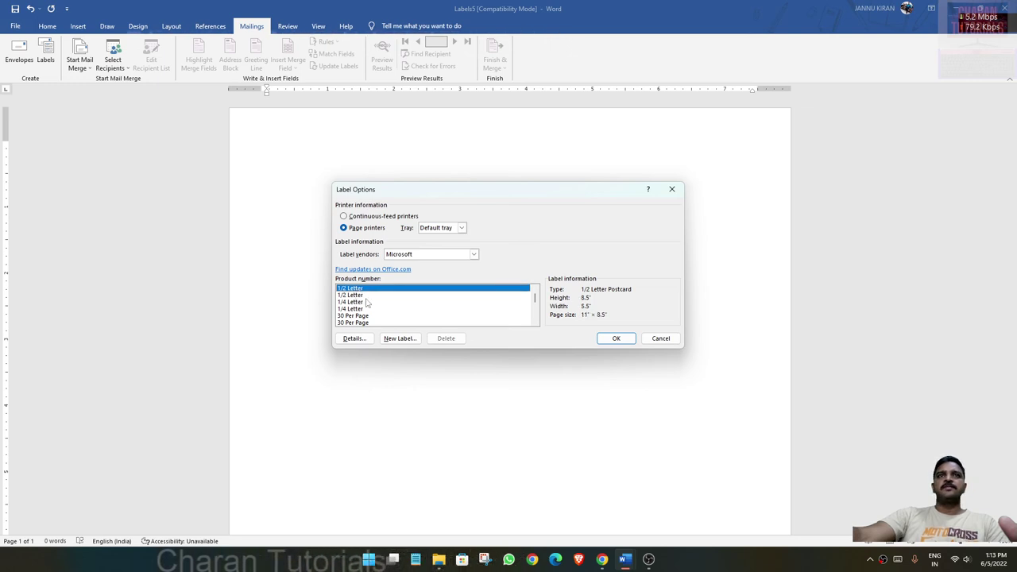
{"action": "left_click", "coordinate": [362, 303]}
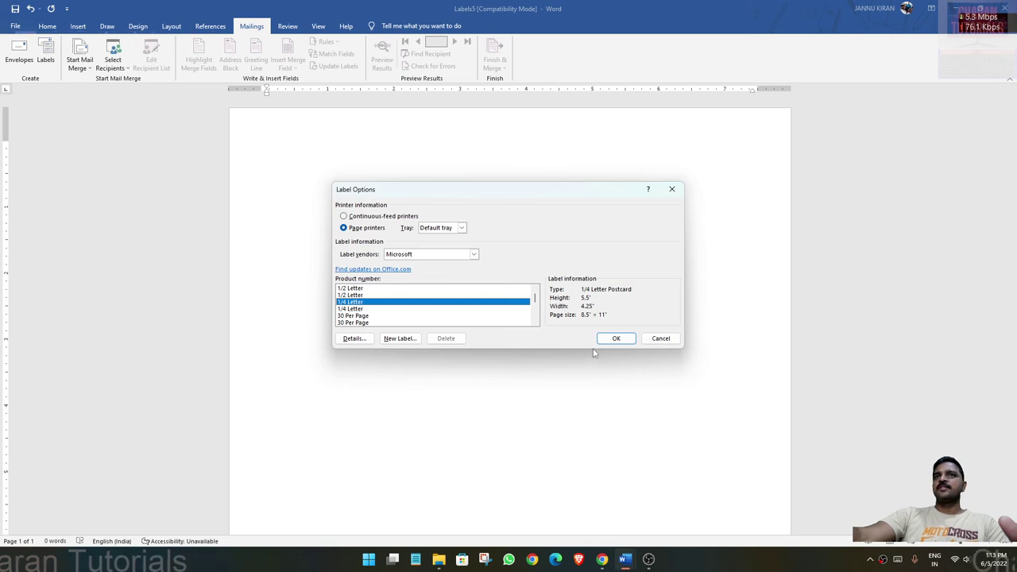
{"action": "left_click", "coordinate": [615, 339]}
{"action": "left_click", "coordinate": [486, 308]}
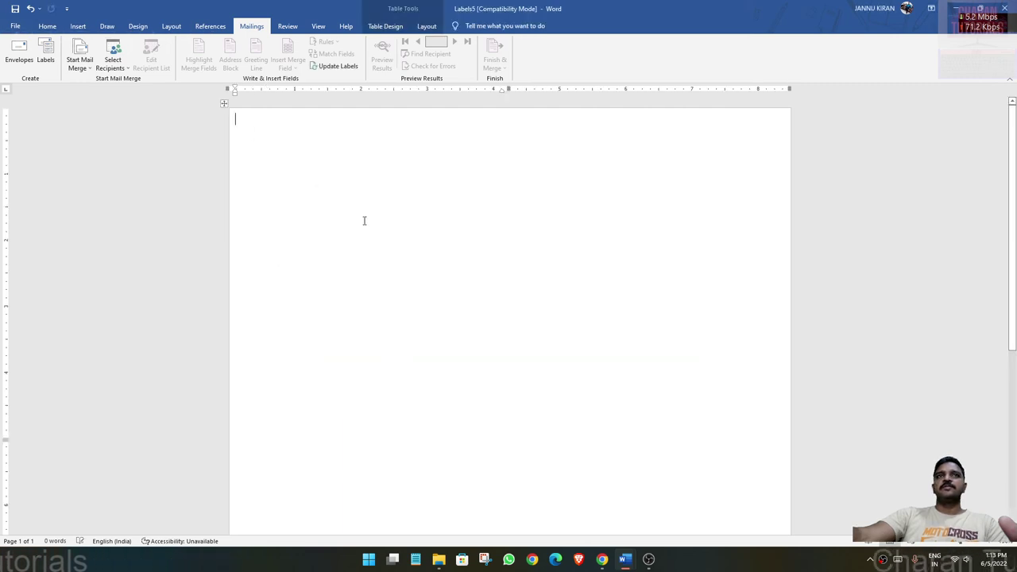
Step: Update Labels to repeat the postcard label layout on every label
{"action": "left_click", "coordinate": [335, 66]}
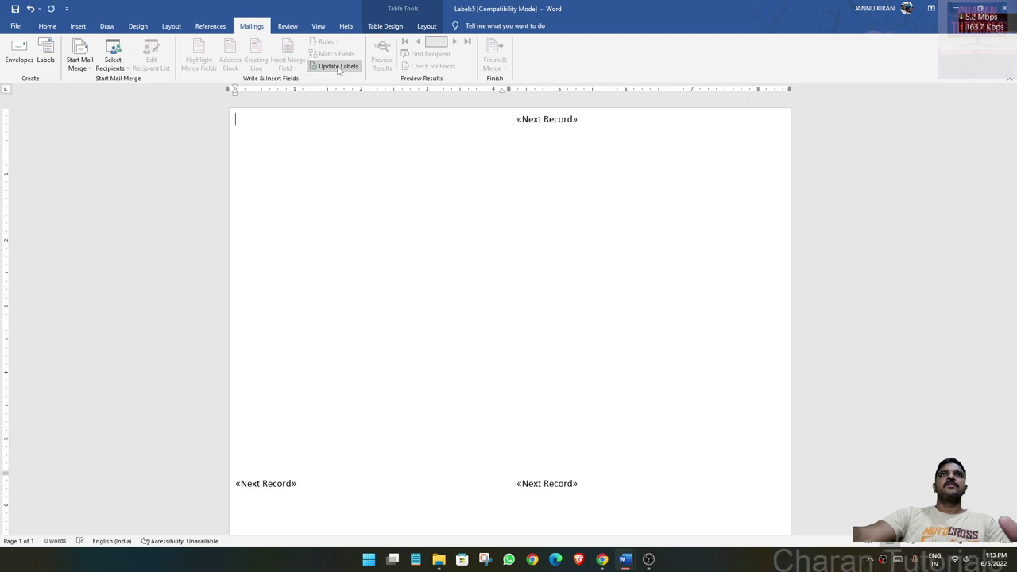
{"action": "scroll", "coordinate": [477, 238], "scroll_direction": "down", "scroll_amount": 3}
{"action": "scroll", "coordinate": [472, 257], "scroll_direction": "down", "scroll_amount": 3}
{"action": "scroll", "coordinate": [468, 259], "scroll_direction": "down", "scroll_amount": 1}
{"action": "scroll", "coordinate": [463, 245], "scroll_direction": "up", "scroll_amount": 5}
{"action": "scroll", "coordinate": [446, 221], "scroll_direction": "up", "scroll_amount": 2}
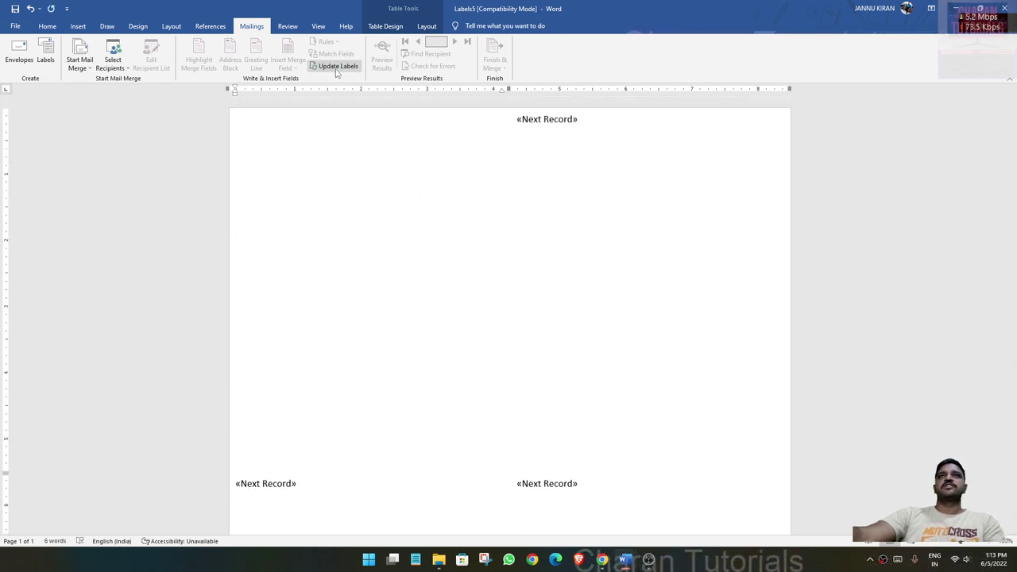
Step: Choose an existing list, open cONTACTS.xlsx from the Desktop folder, and confirm table Sheet1$
{"action": "left_click", "coordinate": [115, 65]}
{"action": "left_click", "coordinate": [151, 90]}
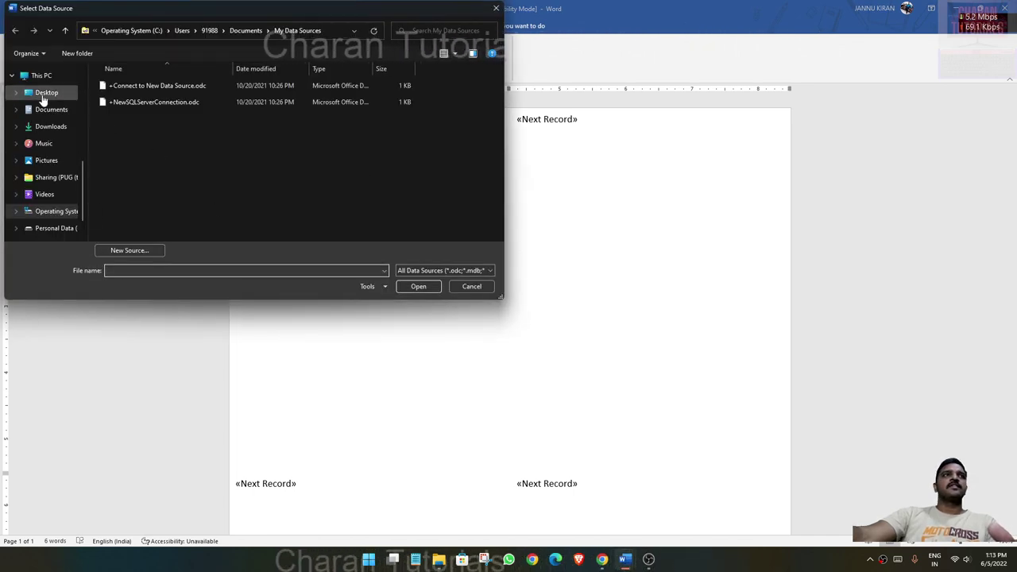
{"action": "left_click", "coordinate": [42, 97]}
{"action": "scroll", "coordinate": [166, 159], "scroll_direction": "down", "scroll_amount": 3}
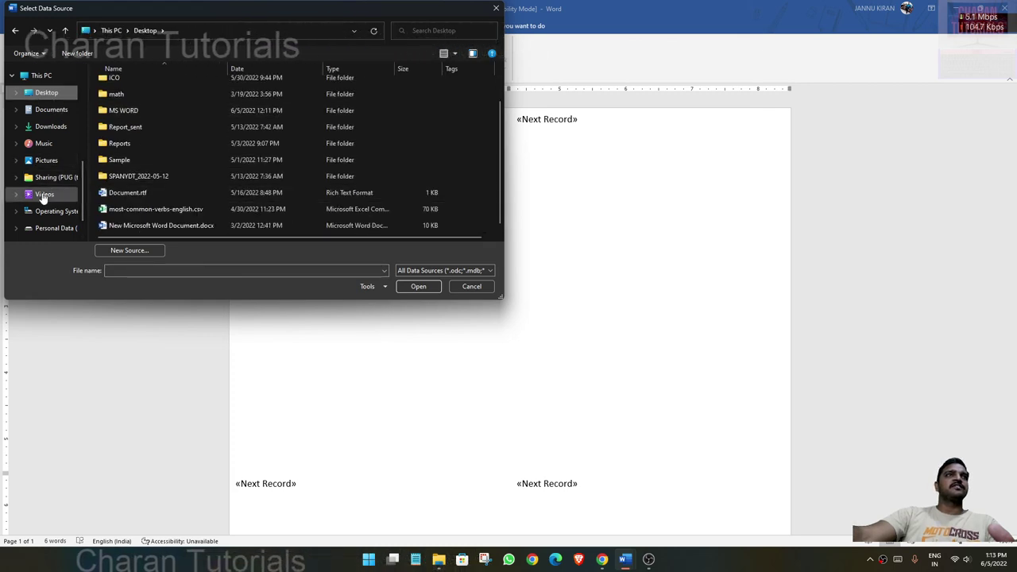
{"action": "scroll", "coordinate": [119, 136], "scroll_direction": "up", "scroll_amount": 1}
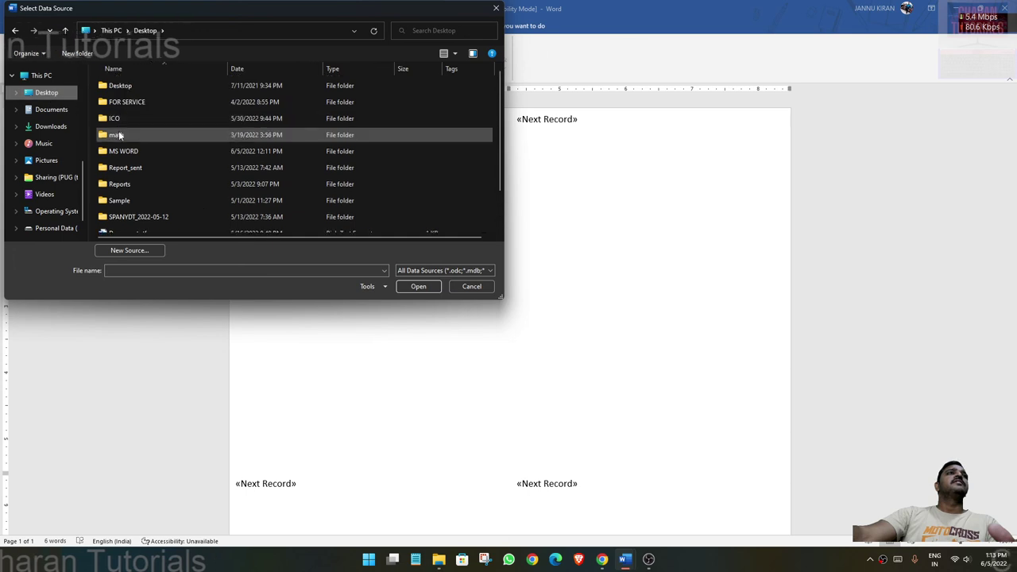
{"action": "double_click", "coordinate": [127, 152]}
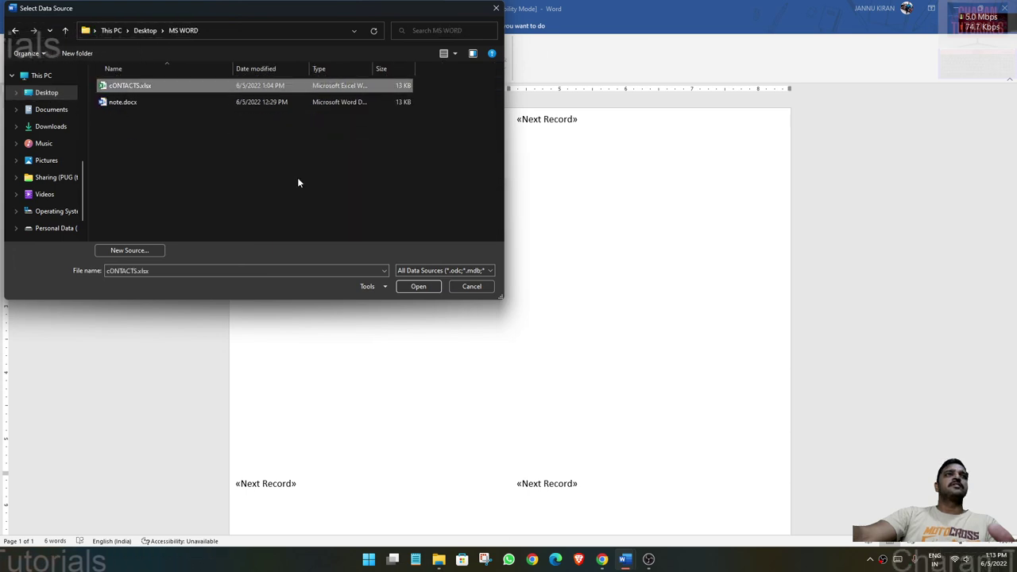
{"action": "left_click", "coordinate": [418, 286]}
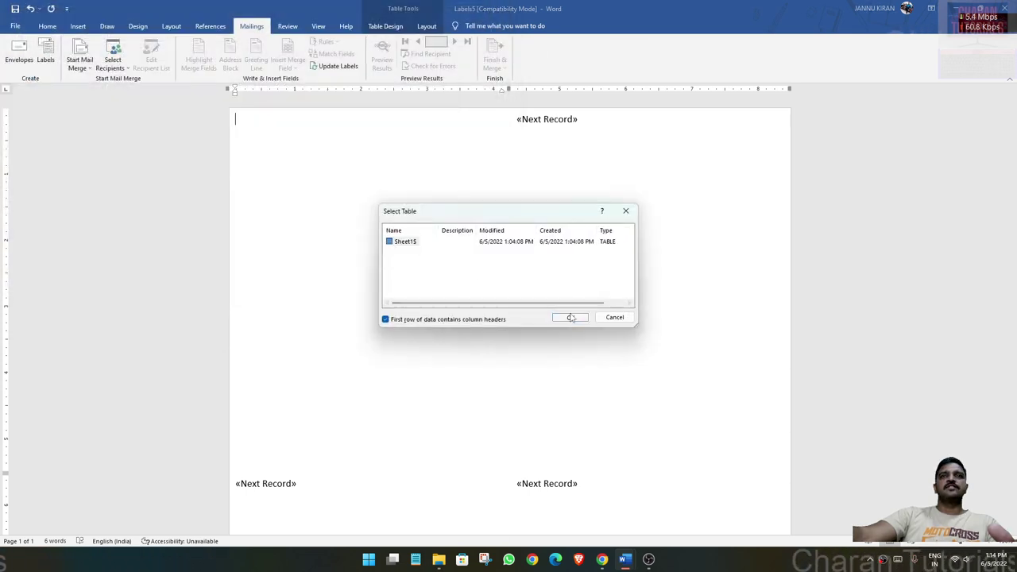
{"action": "left_click", "coordinate": [570, 317]}
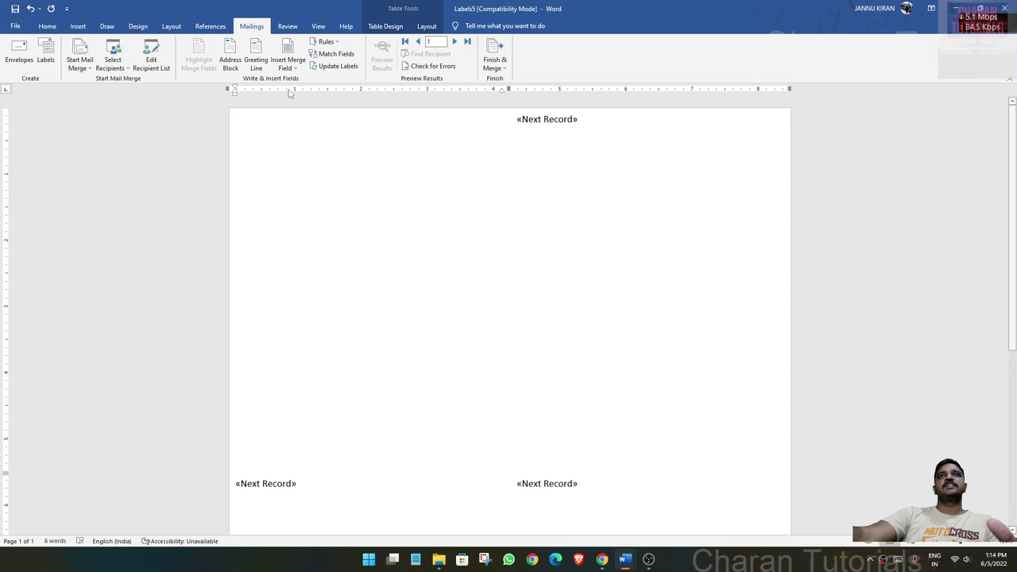
Step: Insert the PIN, DUE, Due_on and ADDRESS merge fields on separate lines in the first label
{"action": "left_click", "coordinate": [288, 63]}
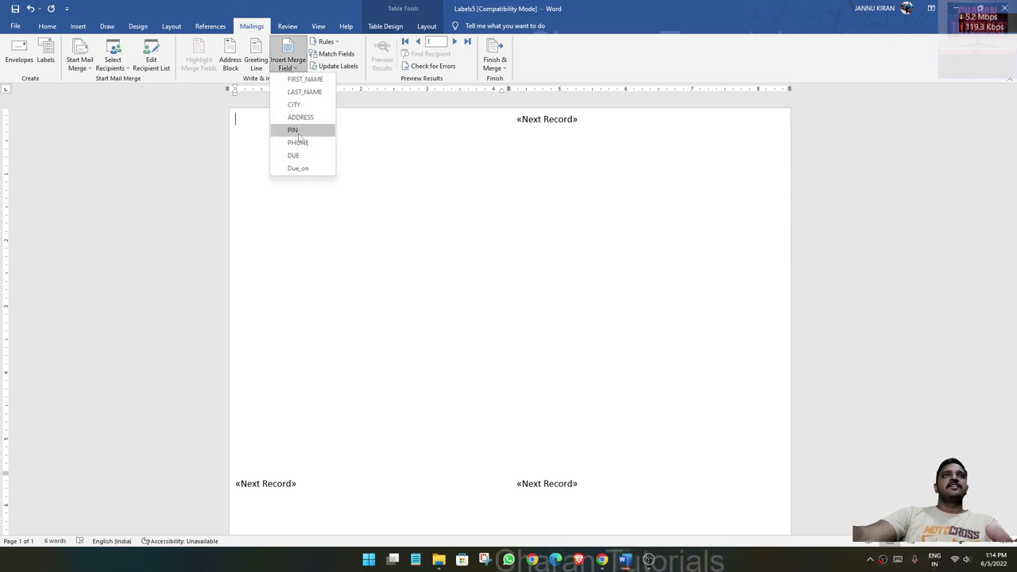
{"action": "left_click", "coordinate": [293, 130]}
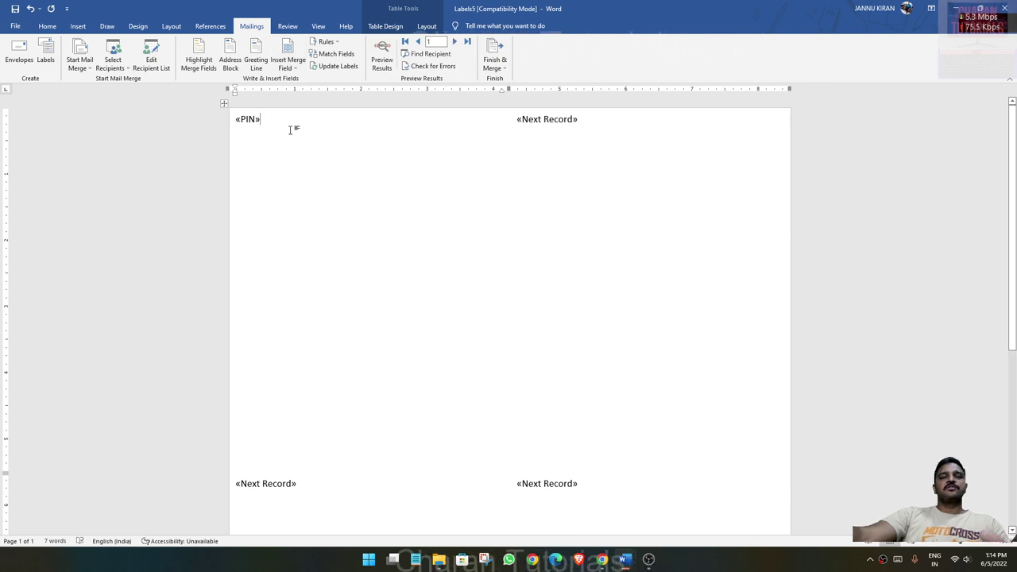
{"action": "left_click", "coordinate": [287, 63]}
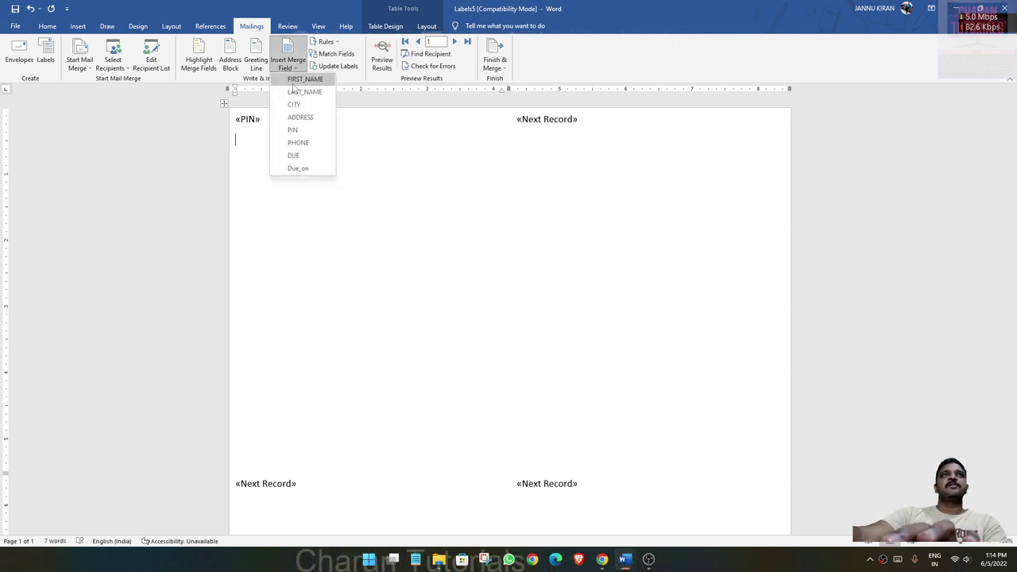
{"action": "left_click", "coordinate": [305, 157]}
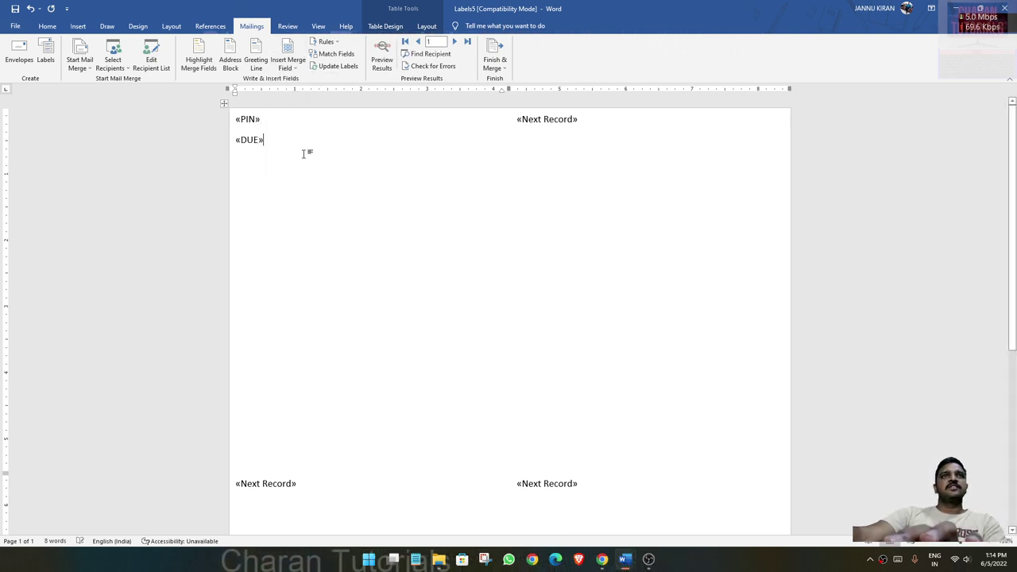
{"action": "left_click", "coordinate": [287, 67]}
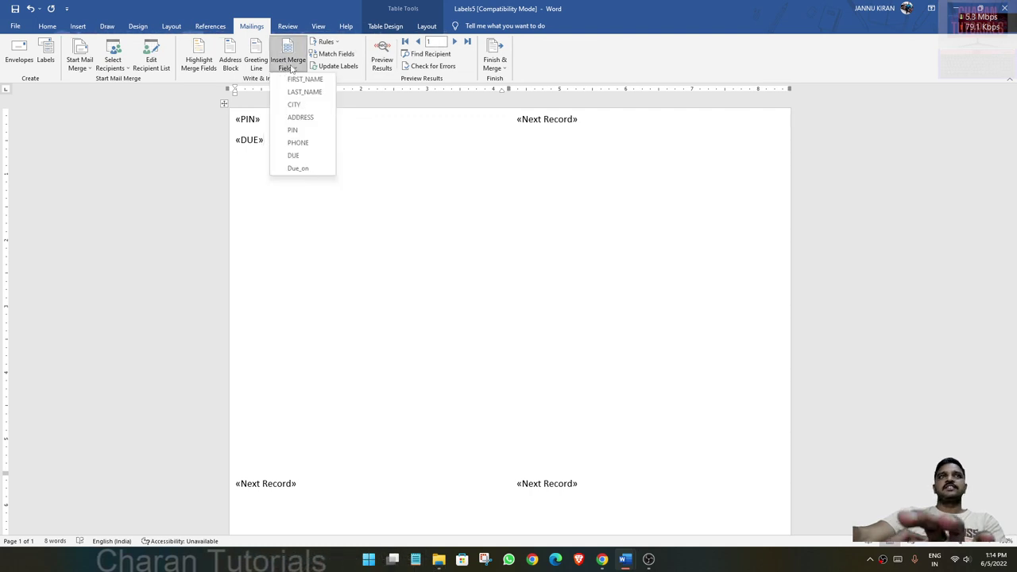
{"action": "left_click", "coordinate": [304, 169]}
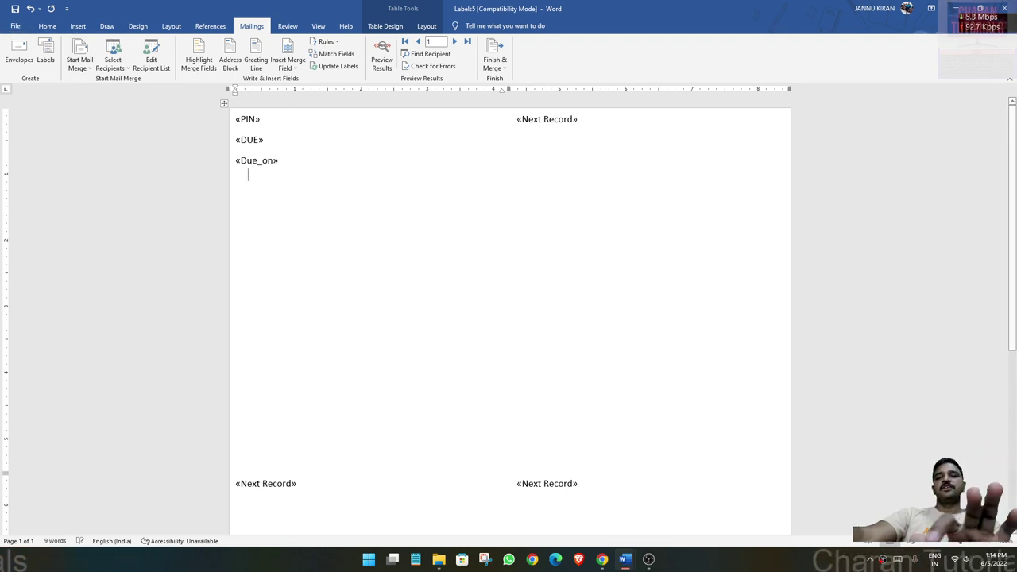
{"action": "key", "text": "Return"}
{"action": "left_click", "coordinate": [293, 70]}
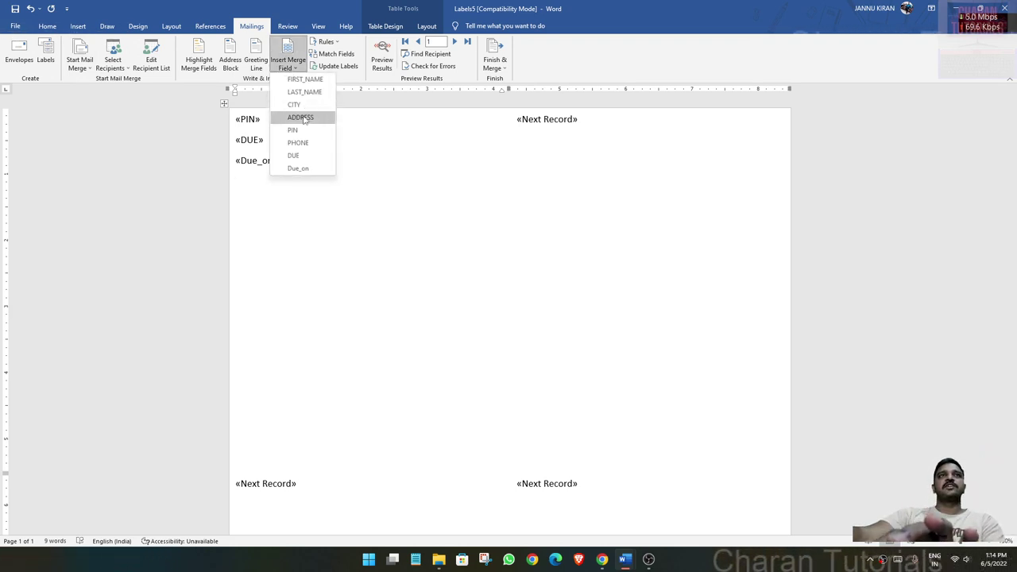
{"action": "left_click", "coordinate": [301, 117]}
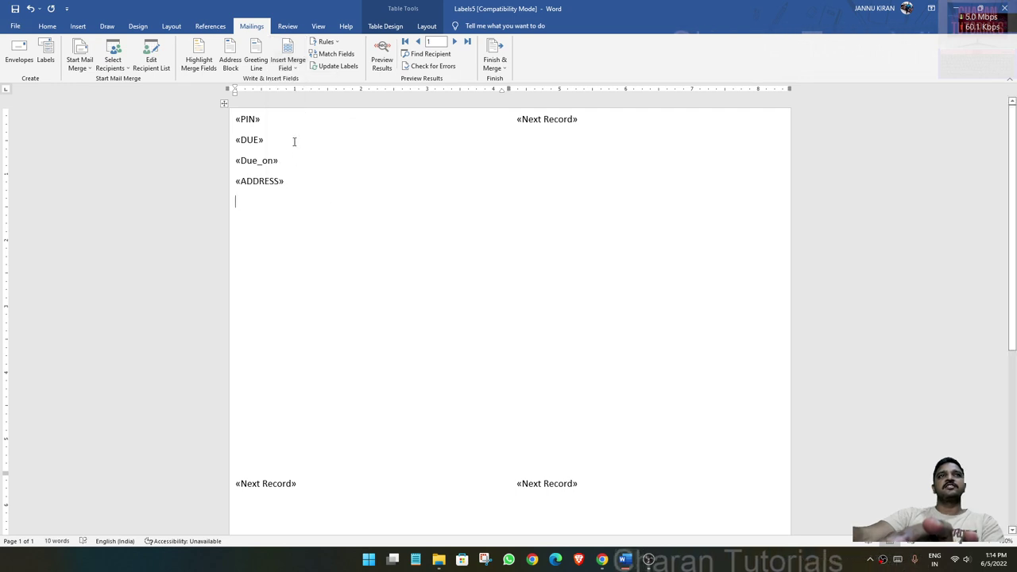
Step: Update Labels so every postcard label repeats the four fields
{"action": "left_click", "coordinate": [337, 66]}
{"action": "scroll", "coordinate": [533, 278], "scroll_direction": "down", "scroll_amount": 3}
{"action": "scroll", "coordinate": [515, 305], "scroll_direction": "down", "scroll_amount": 1}
{"action": "scroll", "coordinate": [513, 278], "scroll_direction": "up", "scroll_amount": 2}
{"action": "scroll", "coordinate": [504, 246], "scroll_direction": "up", "scroll_amount": 2}
{"action": "scroll", "coordinate": [499, 242], "scroll_direction": "up", "scroll_amount": 1}
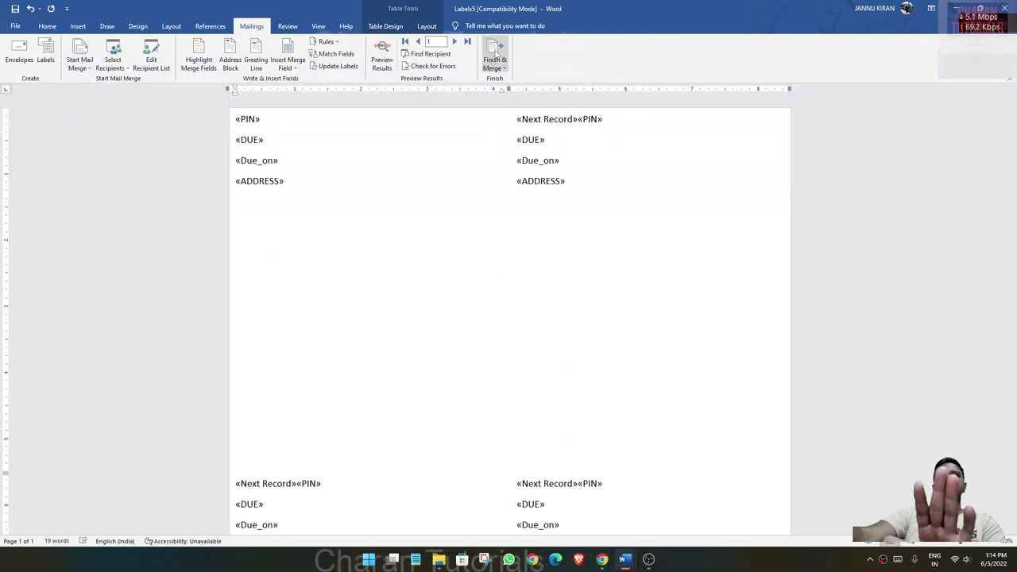
Step: Merge all records into a new editable document, Labels6
{"action": "left_click", "coordinate": [494, 62]}
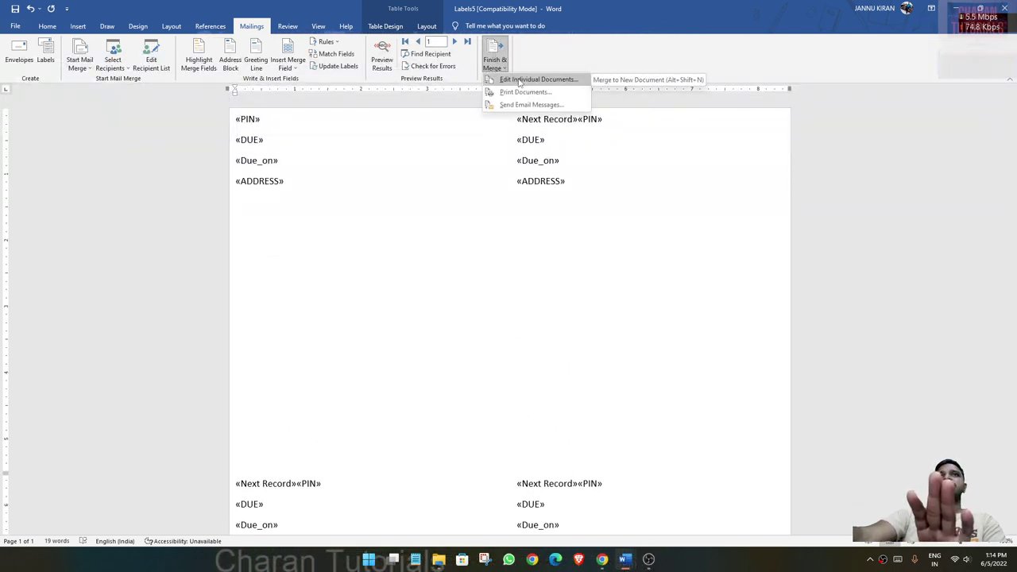
{"action": "left_click", "coordinate": [518, 80]}
{"action": "left_click", "coordinate": [508, 297]}
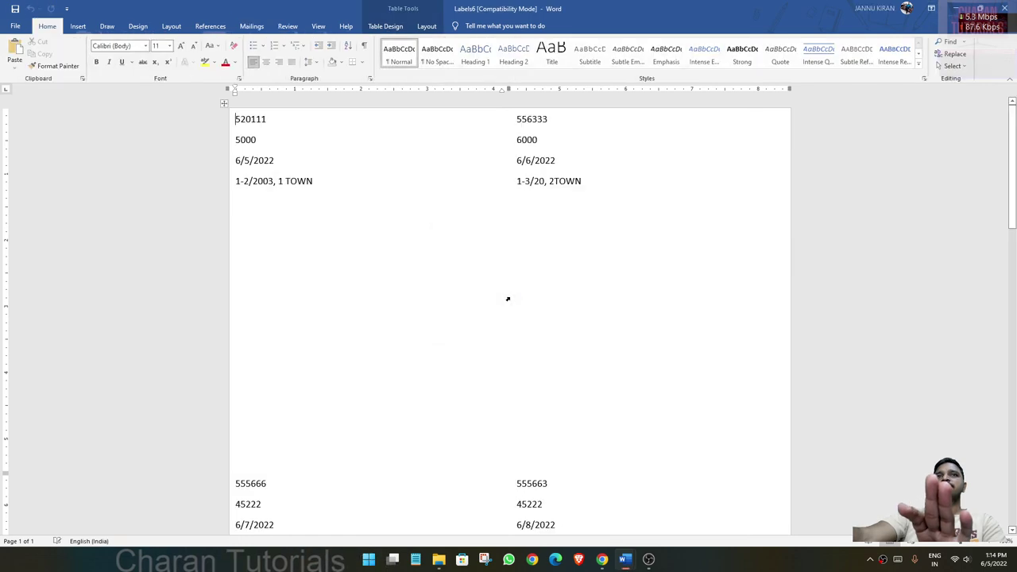
{"action": "scroll", "coordinate": [504, 282], "scroll_direction": "down", "scroll_amount": 2}
{"action": "scroll", "coordinate": [504, 283], "scroll_direction": "down", "scroll_amount": 3}
{"action": "scroll", "coordinate": [489, 261], "scroll_direction": "up", "scroll_amount": 3}
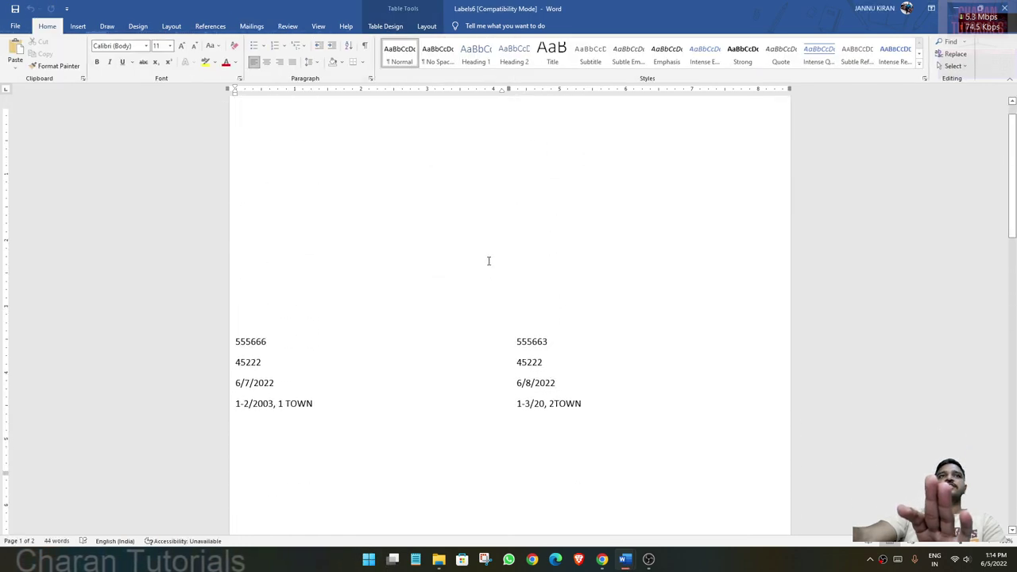
{"action": "scroll", "coordinate": [489, 262], "scroll_direction": "up", "scroll_amount": 3}
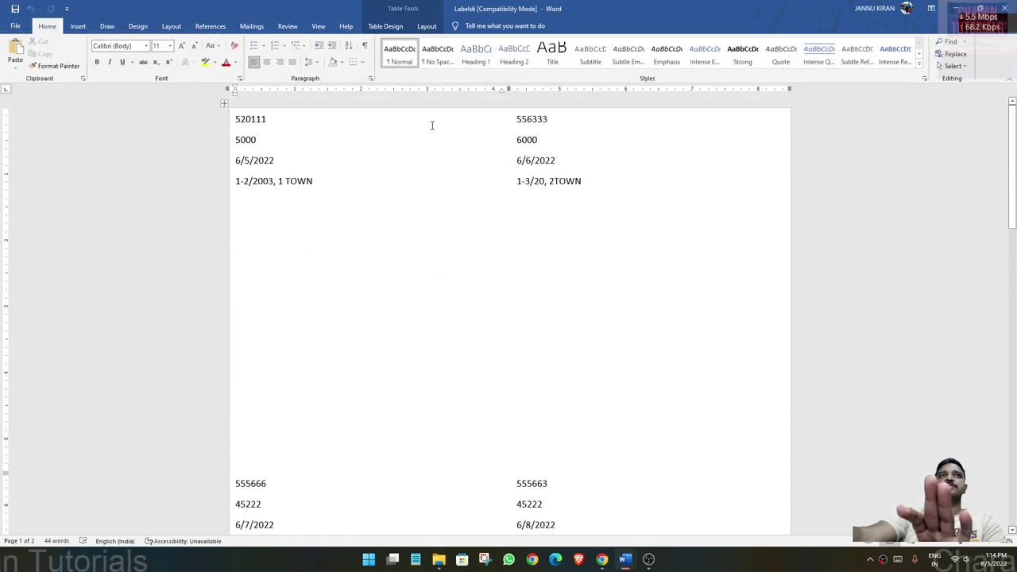
{"action": "scroll", "coordinate": [691, 243], "scroll_direction": "down", "scroll_amount": 1}
{"action": "scroll", "coordinate": [620, 436], "scroll_direction": "down", "scroll_amount": 3}
{"action": "scroll", "coordinate": [386, 400], "scroll_direction": "down", "scroll_amount": 5}
{"action": "scroll", "coordinate": [612, 413], "scroll_direction": "down", "scroll_amount": 5}
{"action": "scroll", "coordinate": [502, 400], "scroll_direction": "down", "scroll_amount": 4}
{"action": "scroll", "coordinate": [501, 401], "scroll_direction": "down", "scroll_amount": 1}
{"action": "scroll", "coordinate": [497, 402], "scroll_direction": "up", "scroll_amount": 4}
{"action": "scroll", "coordinate": [498, 403], "scroll_direction": "up", "scroll_amount": 1}
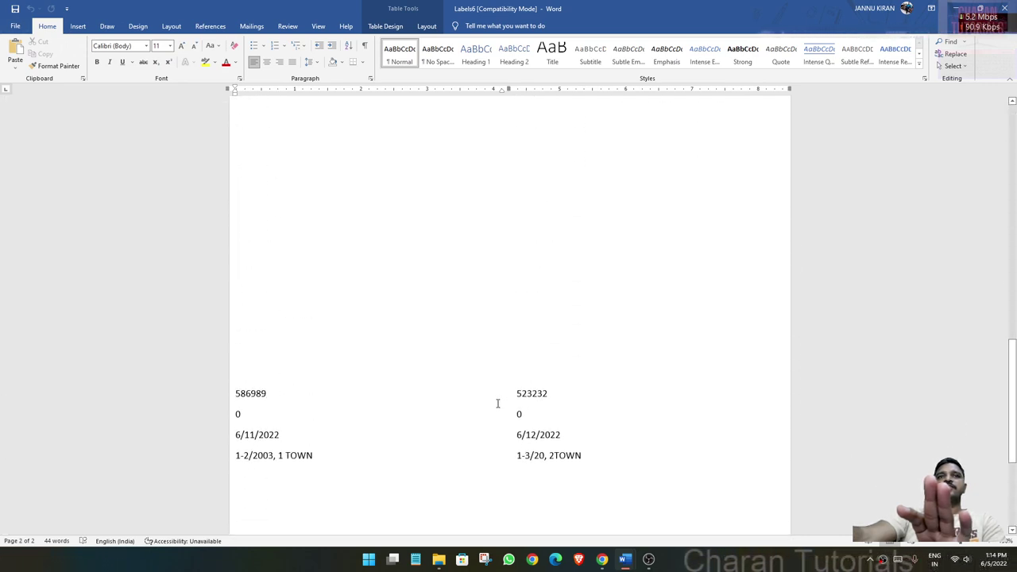
Step: Inspect a merged label by selecting its PIN 586989 and its address text
{"action": "left_click", "coordinate": [249, 394]}
{"action": "scroll", "coordinate": [245, 419], "scroll_direction": "down", "scroll_amount": 1}
{"action": "scroll", "coordinate": [256, 291], "scroll_direction": "down", "scroll_amount": 3}
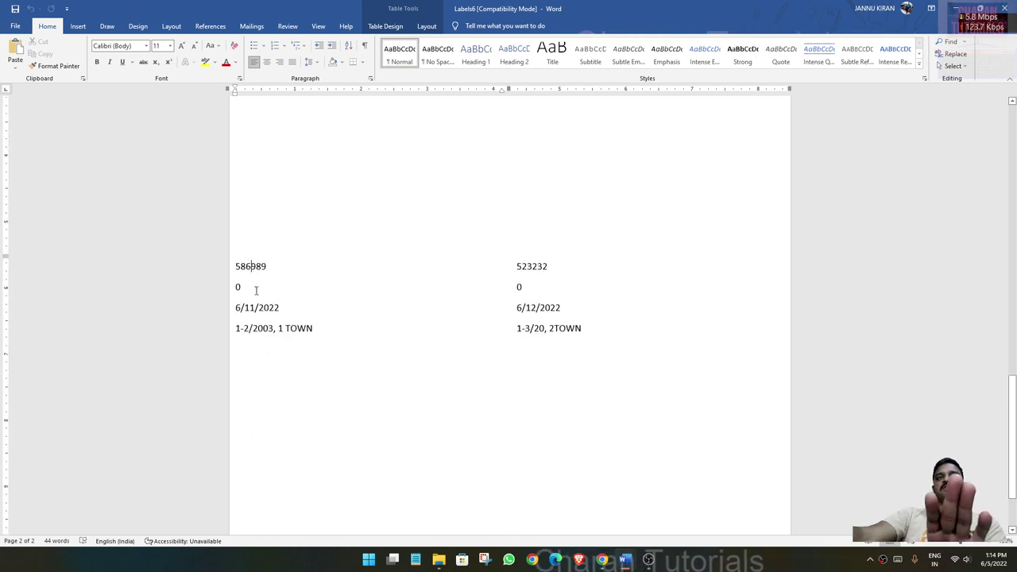
{"action": "double_click", "coordinate": [248, 267]}
{"action": "left_click", "coordinate": [237, 286]}
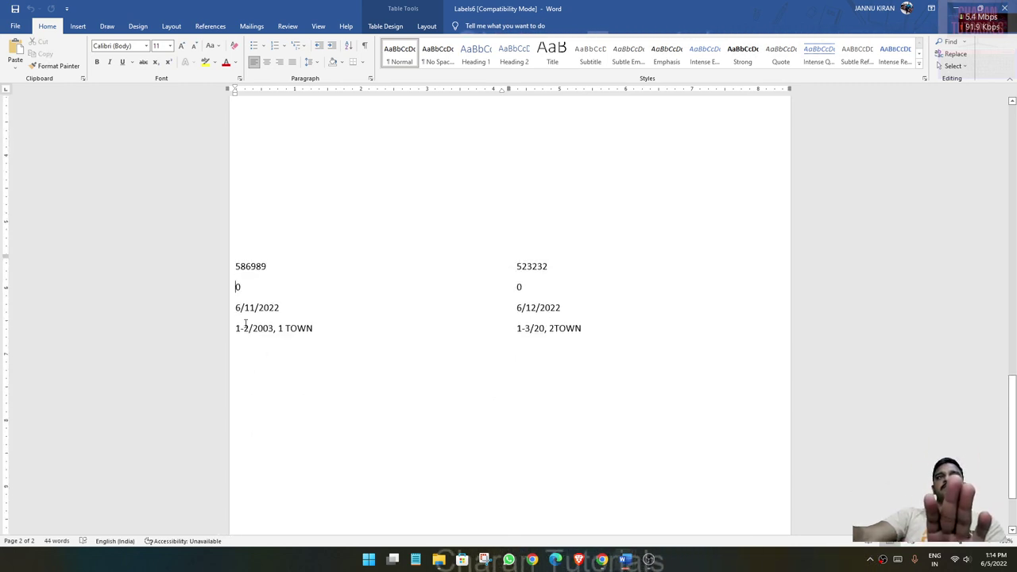
{"action": "left_click_drag", "start_coordinate": [241, 333], "coordinate": [310, 329]}
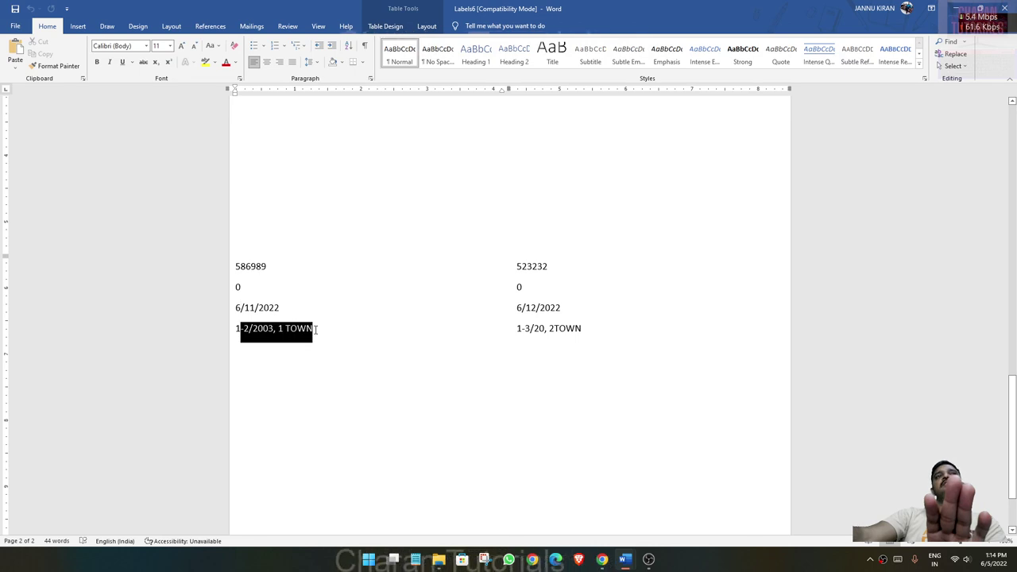
{"action": "left_click", "coordinate": [372, 429]}
{"action": "scroll", "coordinate": [421, 422], "scroll_direction": "up", "scroll_amount": 5}
{"action": "scroll", "coordinate": [336, 421], "scroll_direction": "up", "scroll_amount": 5}
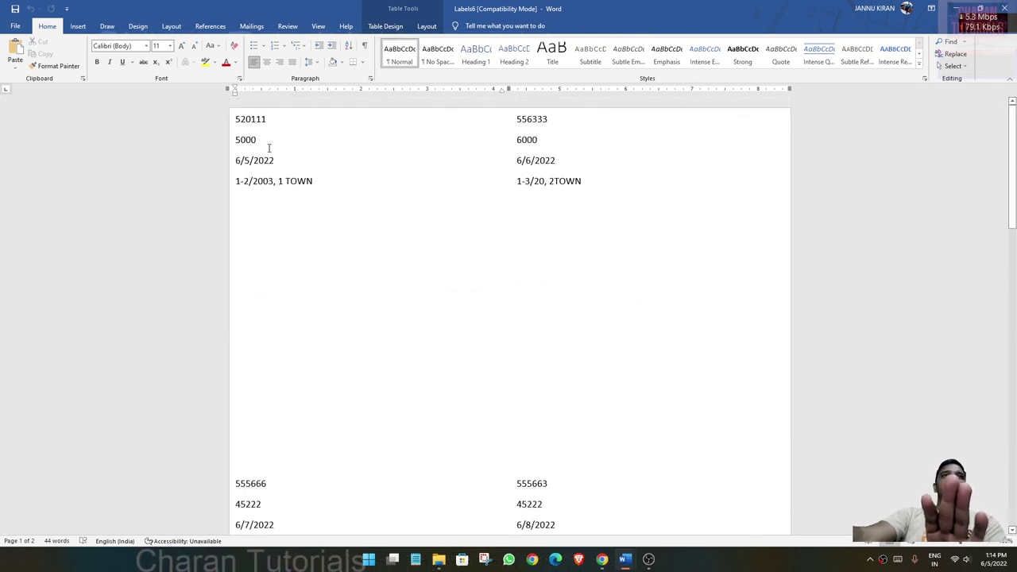
Step: Select the entire Labels6 table and apply All Borders around every label
{"action": "left_click", "coordinate": [269, 148]}
{"action": "left_click", "coordinate": [224, 104]}
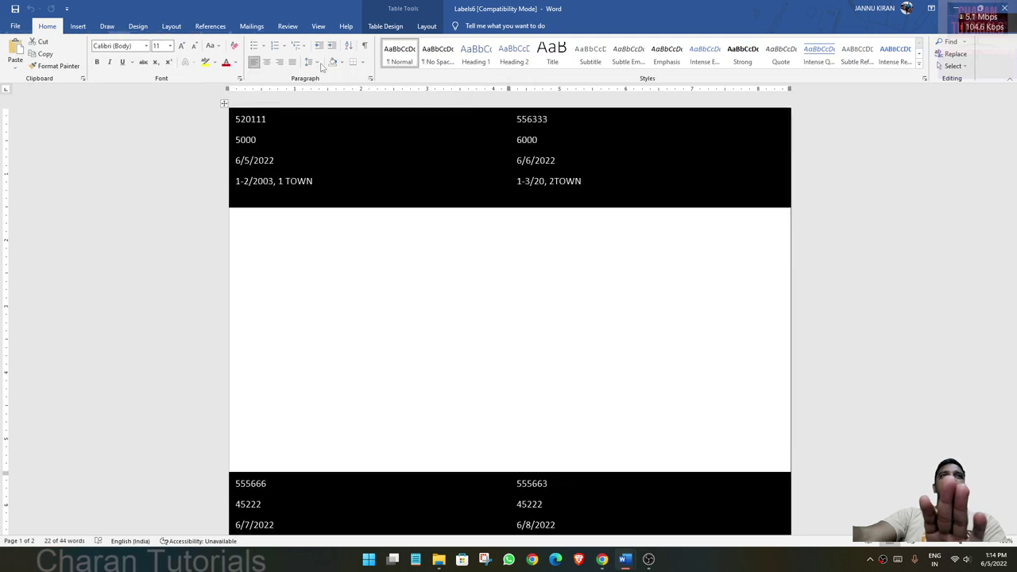
{"action": "left_click", "coordinate": [364, 64]}
{"action": "left_click", "coordinate": [378, 139]}
{"action": "left_click", "coordinate": [669, 302]}
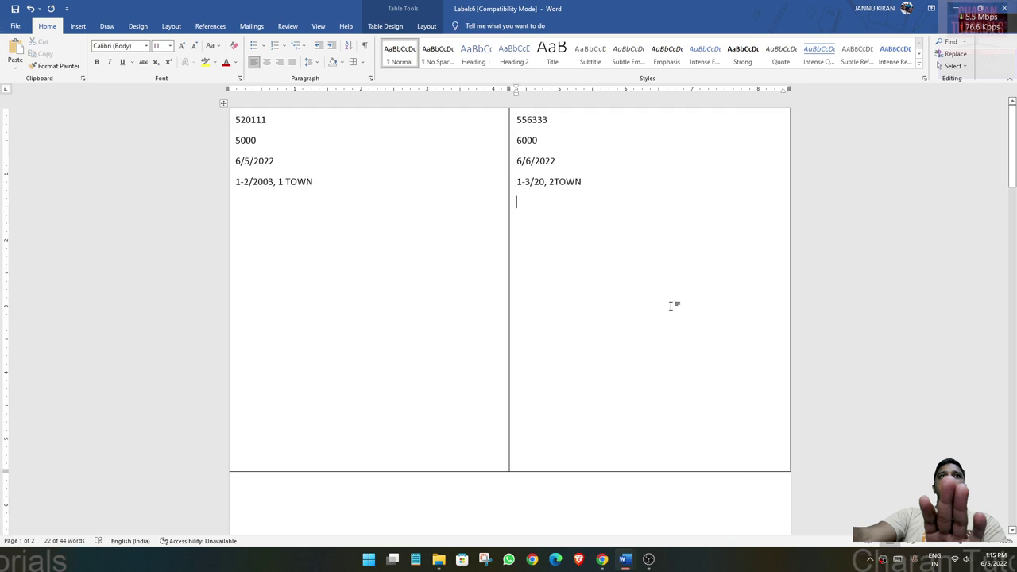
{"action": "scroll", "coordinate": [669, 302], "scroll_direction": "down", "scroll_amount": 5}
{"action": "scroll", "coordinate": [670, 341], "scroll_direction": "down", "scroll_amount": 5}
{"action": "scroll", "coordinate": [668, 347], "scroll_direction": "down", "scroll_amount": 5}
{"action": "scroll", "coordinate": [667, 347], "scroll_direction": "down", "scroll_amount": 5}
{"action": "scroll", "coordinate": [665, 355], "scroll_direction": "up", "scroll_amount": 5}
{"action": "scroll", "coordinate": [658, 358], "scroll_direction": "up", "scroll_amount": 5}
{"action": "scroll", "coordinate": [642, 358], "scroll_direction": "up", "scroll_amount": 5}
{"action": "scroll", "coordinate": [609, 356], "scroll_direction": "up", "scroll_amount": 5}
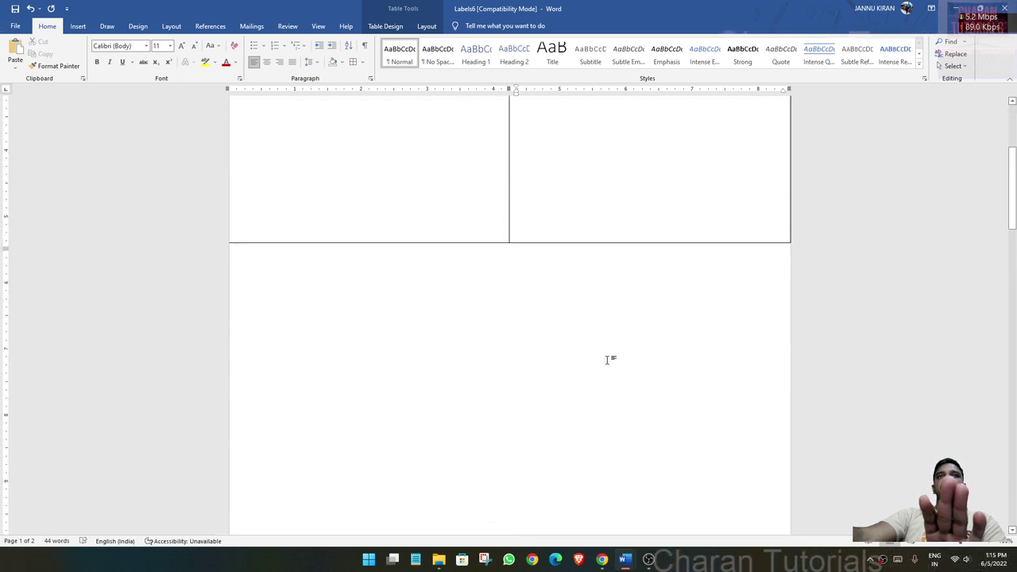